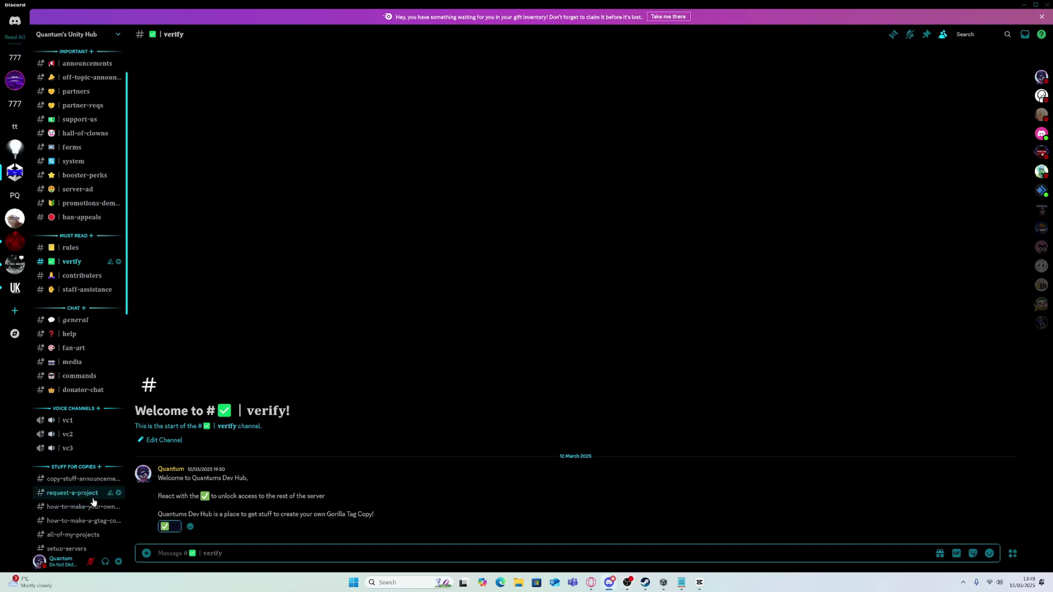
Open the how-to-make-a-gtag-copy channel and scroll through the MntnBeta project post
{"action": "scroll", "coordinate": [86, 471], "scroll_direction": "down", "scroll_amount": 1}
{"action": "left_click", "coordinate": [82, 480]}
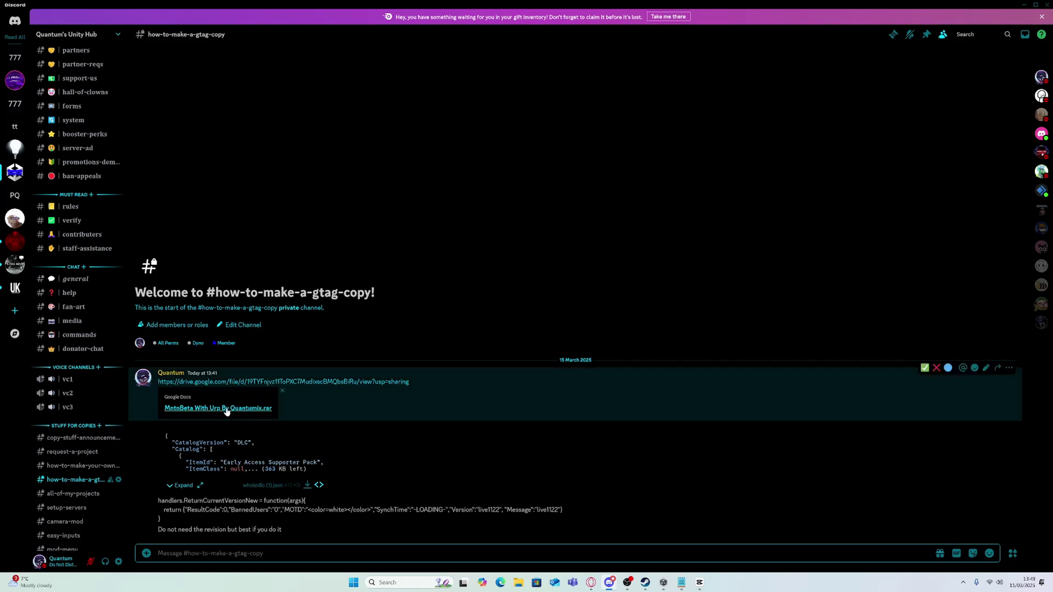
{"action": "scroll", "coordinate": [77, 443], "scroll_direction": "down", "scroll_amount": 3}
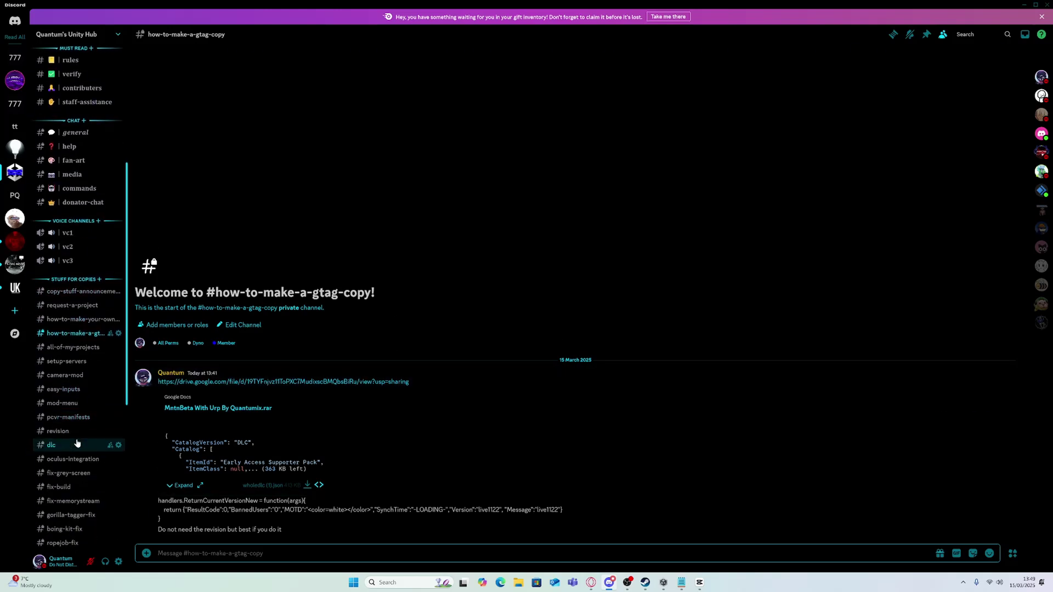
{"action": "scroll", "coordinate": [93, 384], "scroll_direction": "down", "scroll_amount": 3}
Glance at fix-build, return to the guide channel, then bring up the YouTube Studio upload
{"action": "left_click", "coordinate": [93, 357]}
{"action": "scroll", "coordinate": [92, 362], "scroll_direction": "down", "scroll_amount": 2}
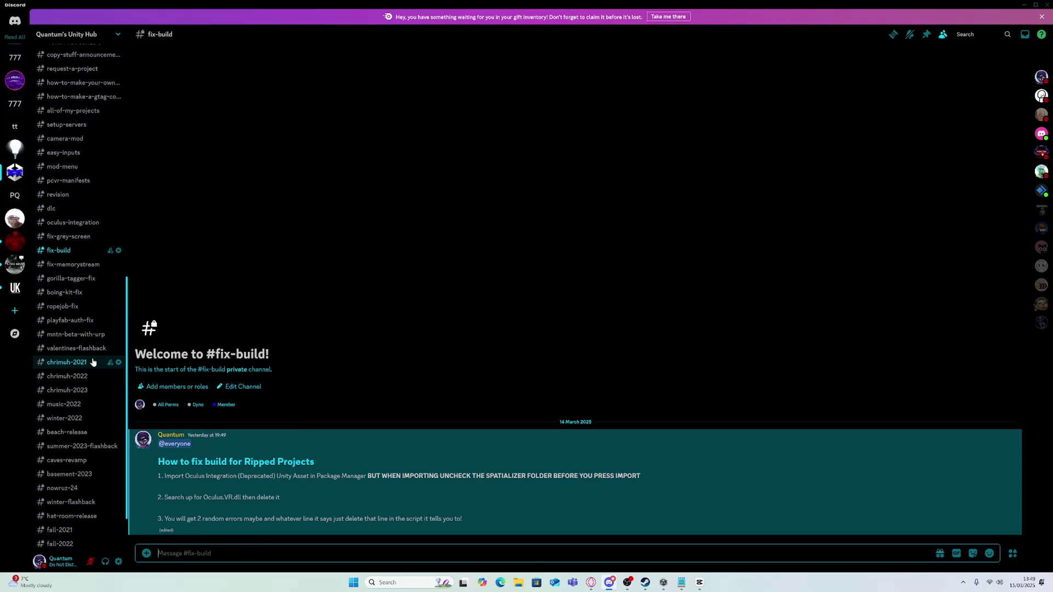
{"action": "scroll", "coordinate": [92, 362], "scroll_direction": "up", "scroll_amount": 3}
{"action": "left_click", "coordinate": [80, 239]}
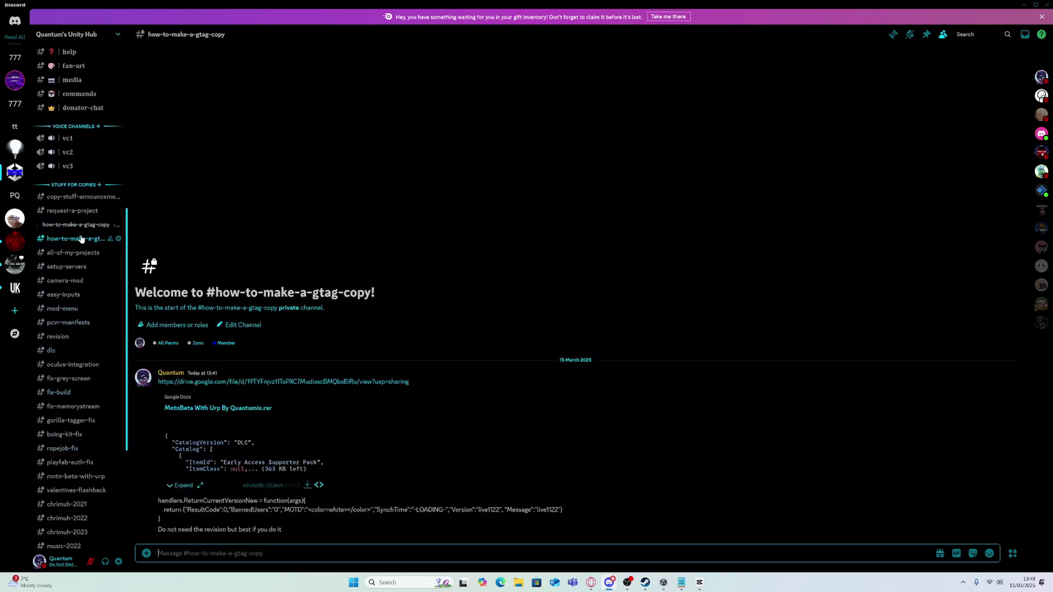
{"action": "left_click_drag", "start_coordinate": [80, 239], "coordinate": [225, 226]}
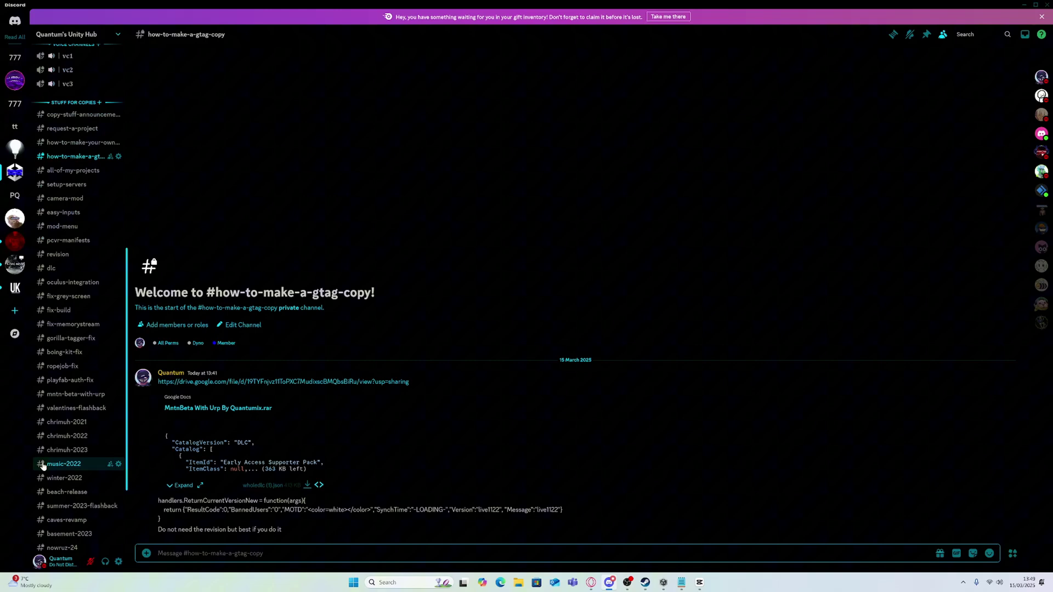
{"action": "scroll", "coordinate": [49, 472], "scroll_direction": "up", "scroll_amount": 3}
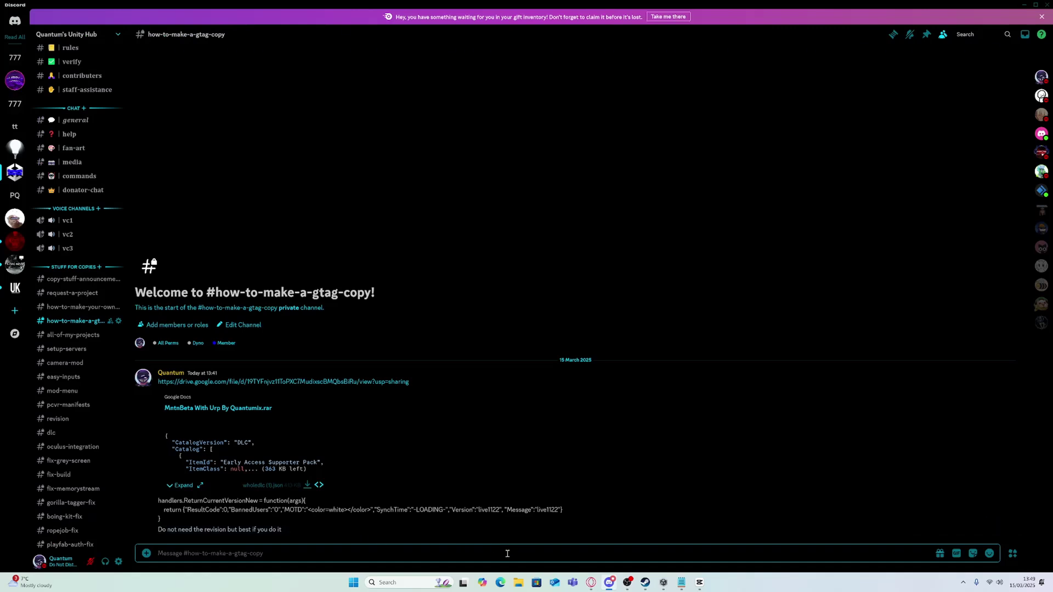
{"action": "left_click", "coordinate": [591, 582]}
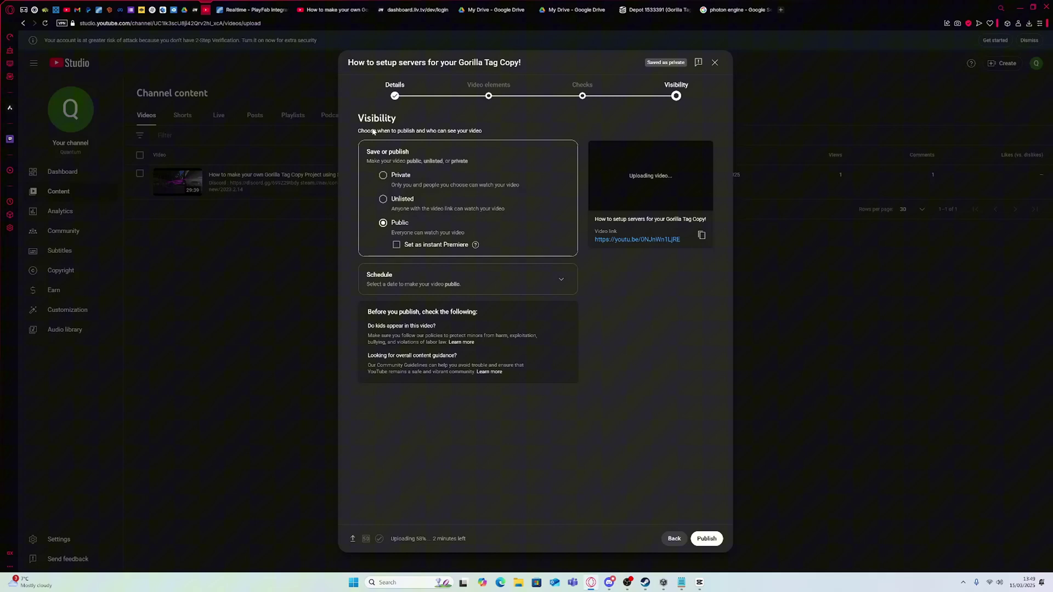
Show the Tutorial Game's live Revision 2 legacy Cloud Script code in PlayFab, then return to Discord
{"action": "left_click", "coordinate": [109, 10]}
{"action": "left_click", "coordinate": [431, 121]}
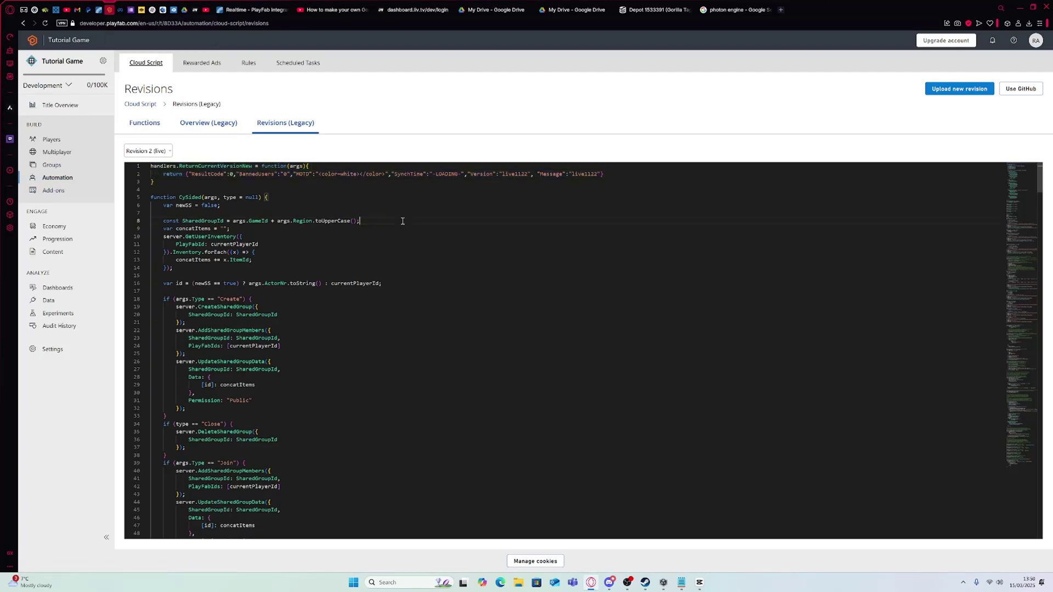
{"action": "left_click", "coordinate": [65, 178]}
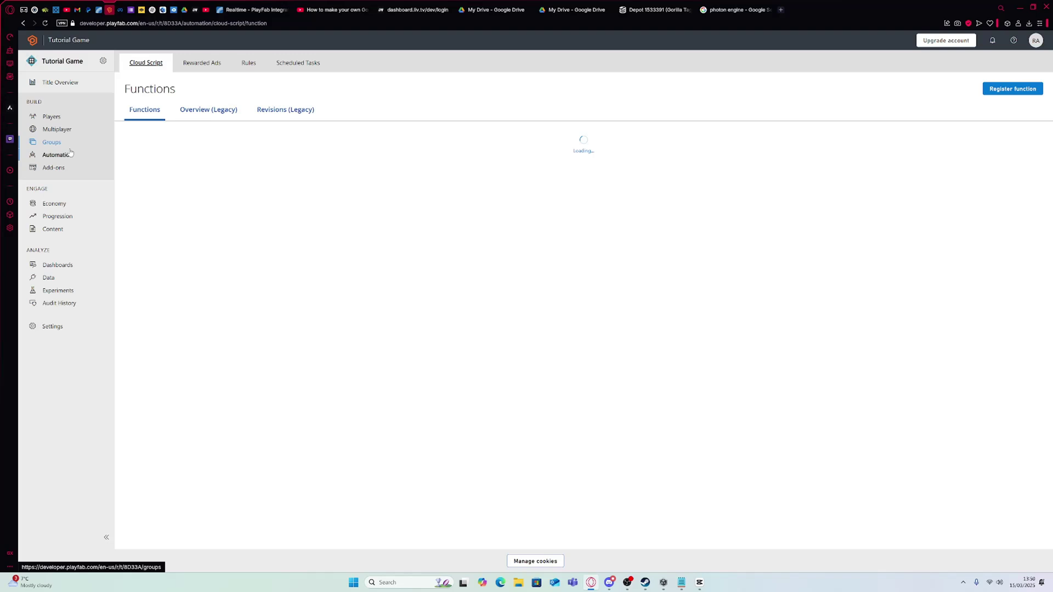
{"action": "left_click", "coordinate": [57, 129]}
{"action": "left_click", "coordinate": [78, 177]}
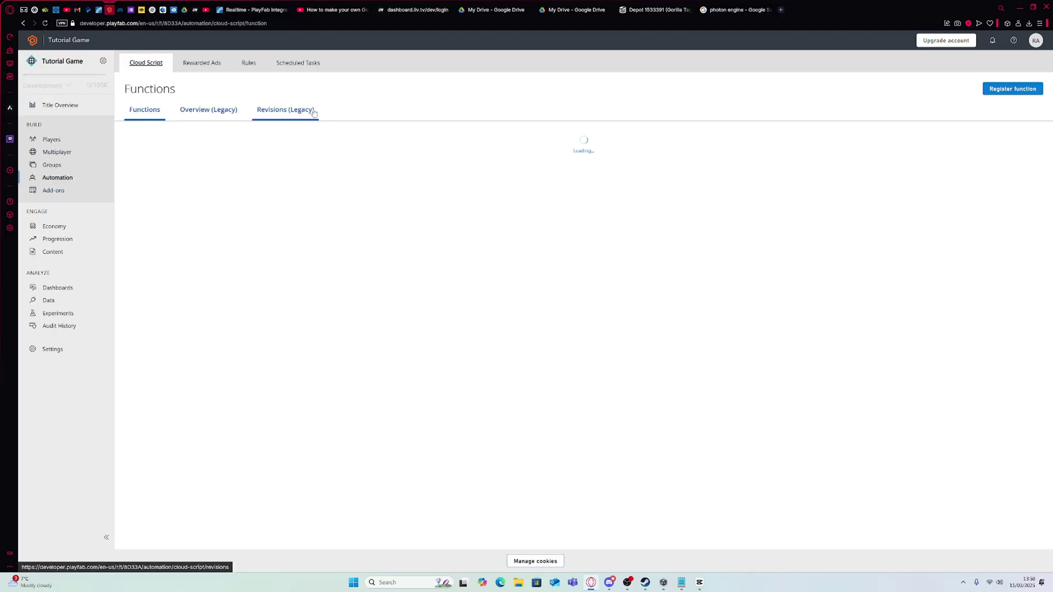
{"action": "left_click", "coordinate": [315, 111]}
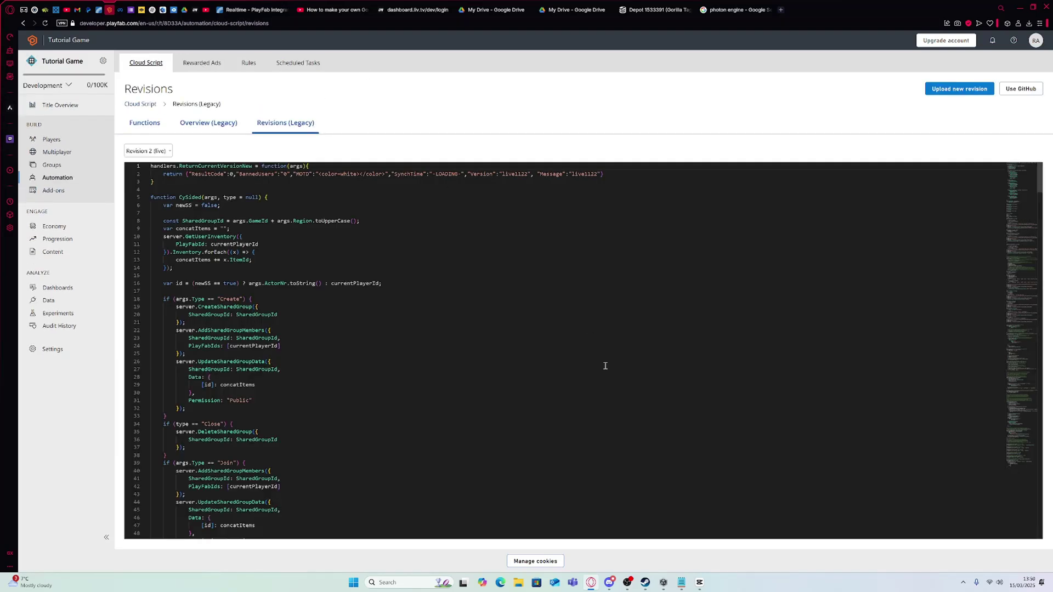
{"action": "left_click", "coordinate": [616, 580]}
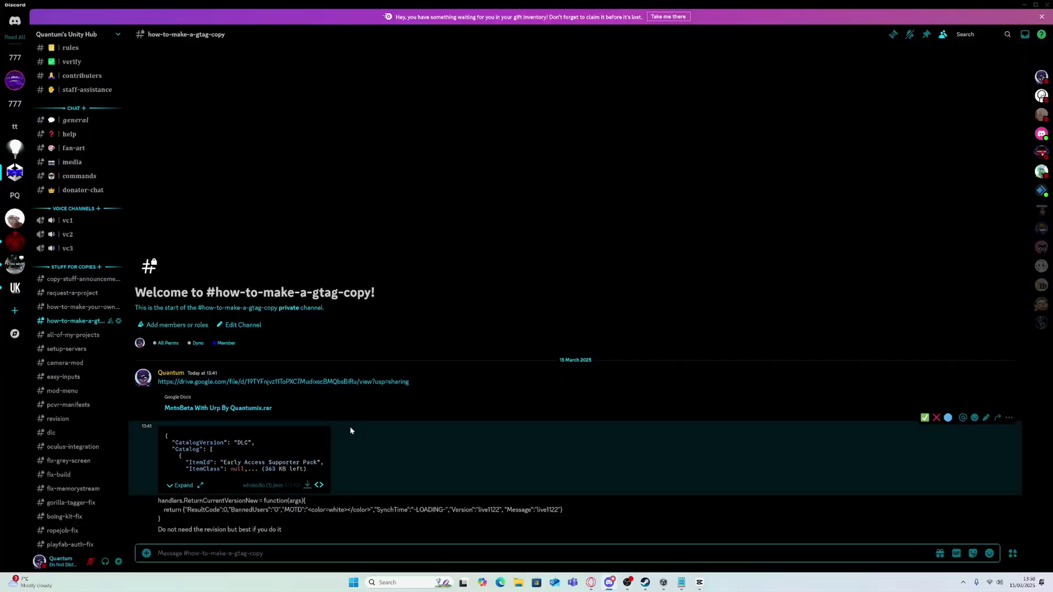
Cancel adding a project from disk in Unity Hub, then open the MntnBeta rar's Drive link
{"action": "left_click", "coordinate": [663, 582]}
{"action": "scroll", "coordinate": [504, 307], "scroll_direction": "down", "scroll_amount": 1}
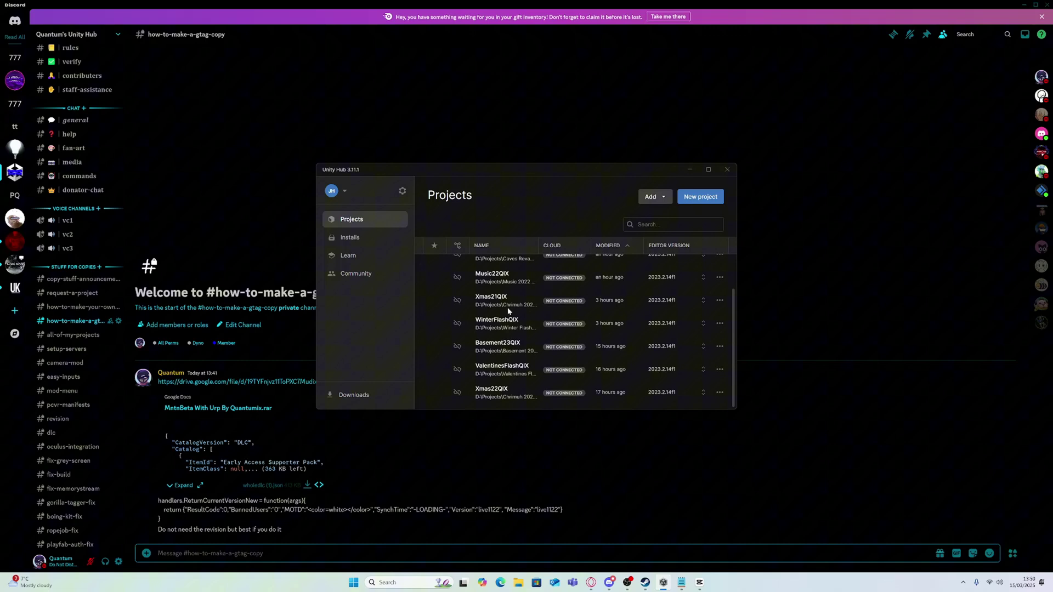
{"action": "scroll", "coordinate": [508, 360], "scroll_direction": "up", "scroll_amount": 1}
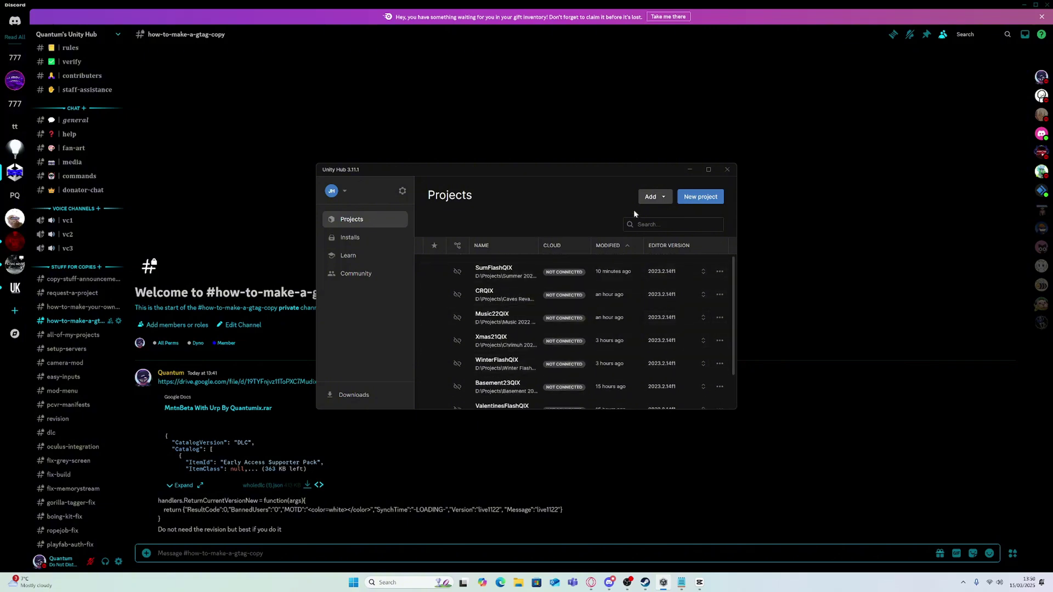
{"action": "left_click", "coordinate": [657, 201]}
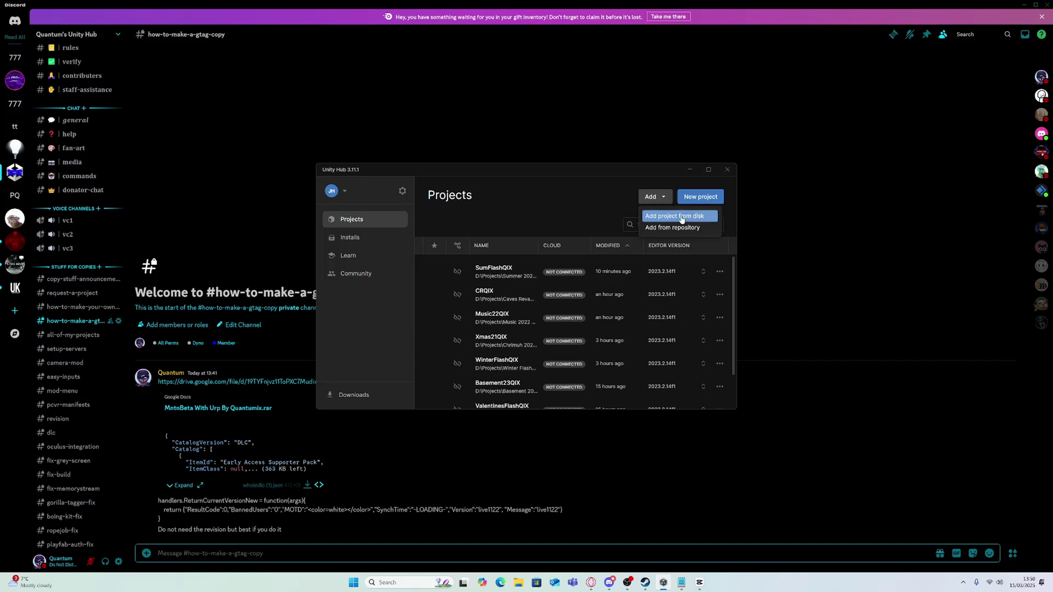
{"action": "left_click", "coordinate": [658, 211]}
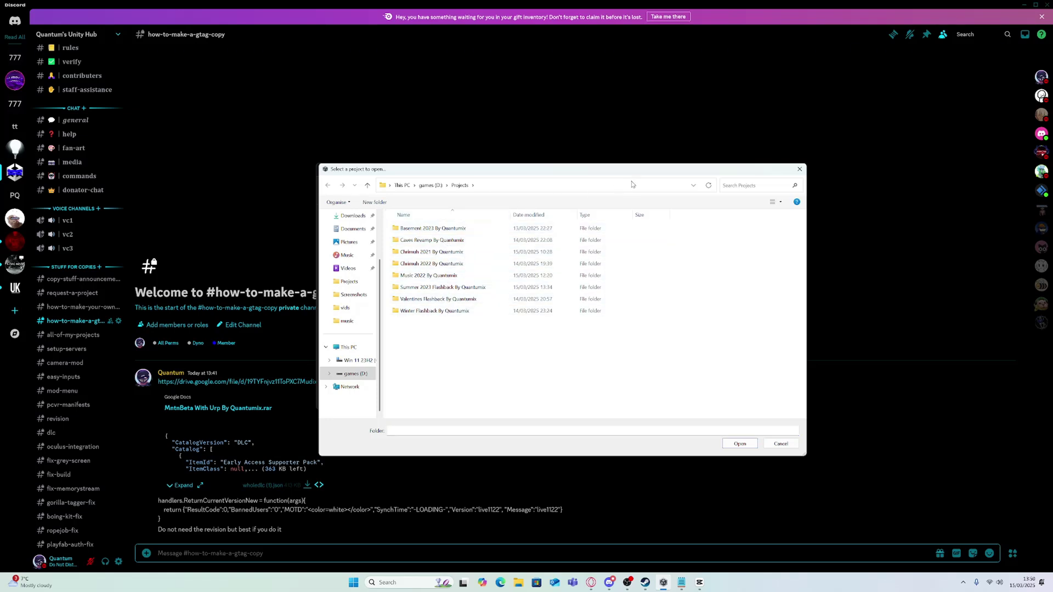
{"action": "left_click", "coordinate": [796, 170]}
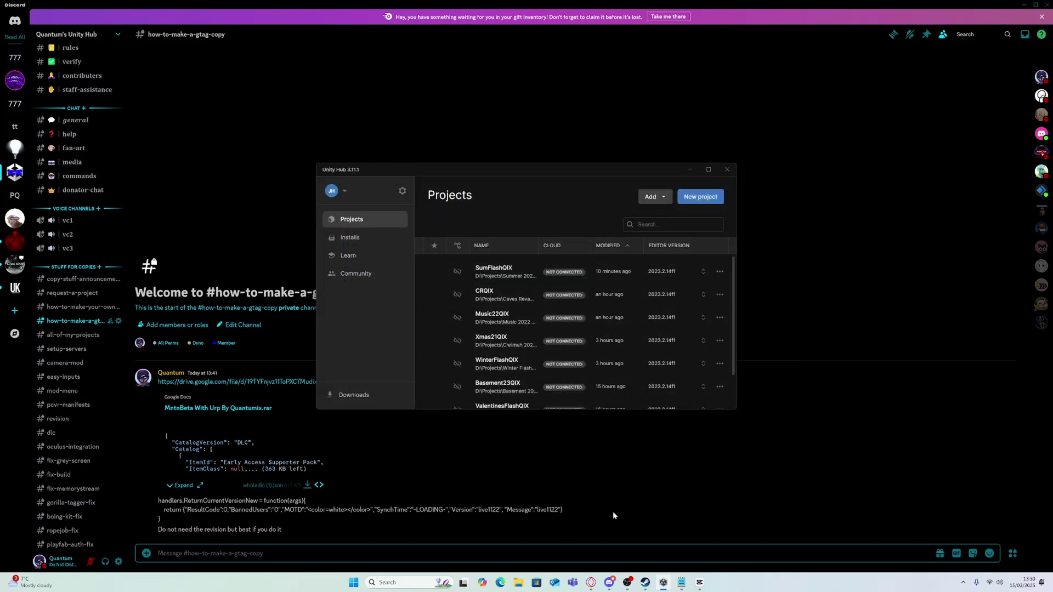
{"action": "left_click", "coordinate": [627, 582]}
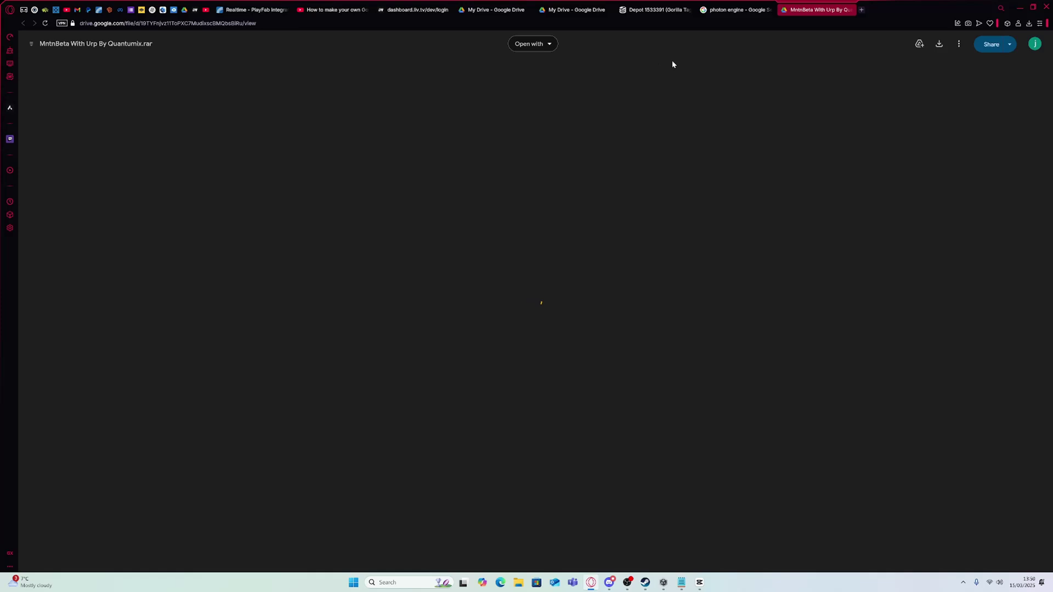
Download the 1.1 GB MntnBeta With Urp By Quantumix.rar despite the virus warning, closing the Drive tabs
{"action": "left_click", "coordinate": [939, 44]}
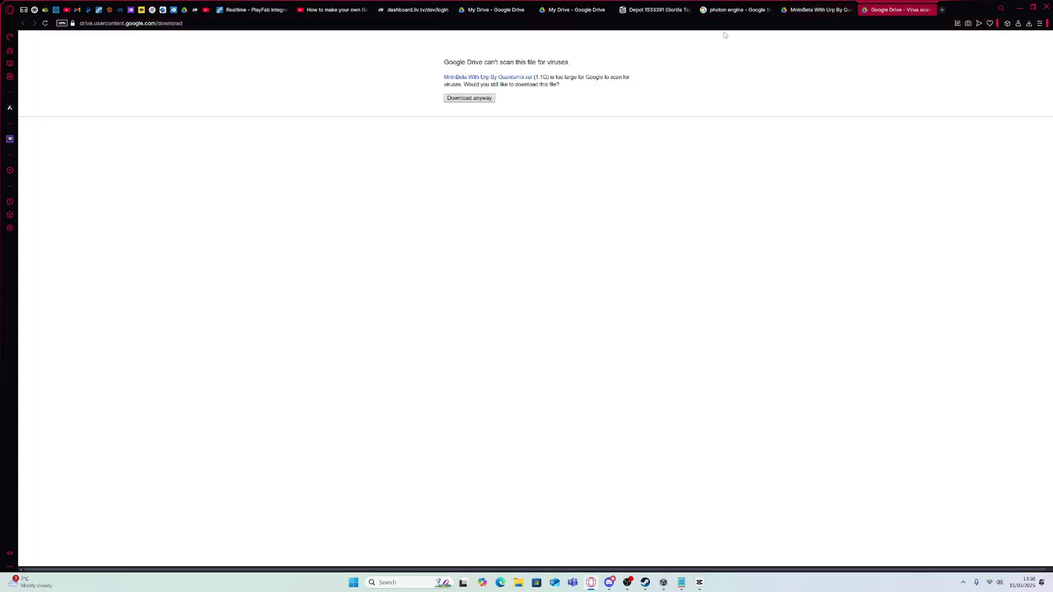
{"action": "left_click", "coordinate": [469, 99]}
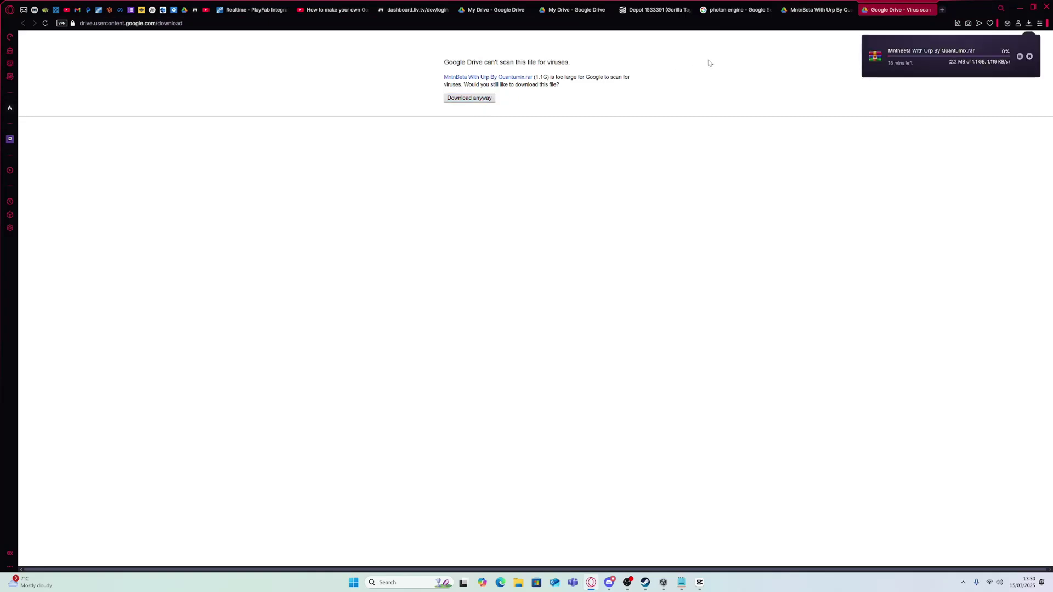
{"action": "left_click", "coordinate": [845, 9]}
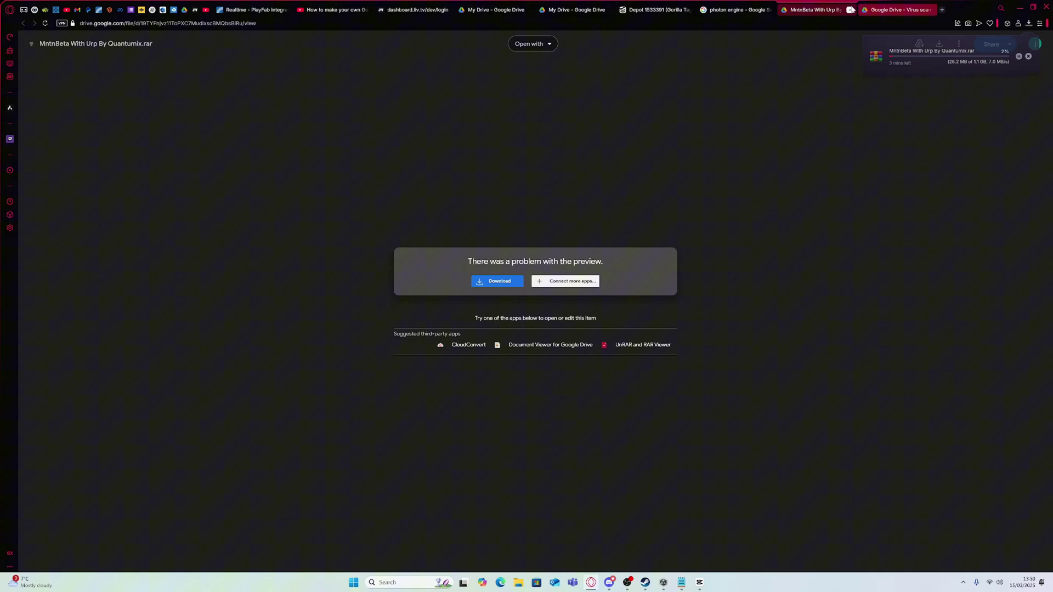
{"action": "left_click", "coordinate": [851, 10]}
{"action": "left_click", "coordinate": [851, 9]}
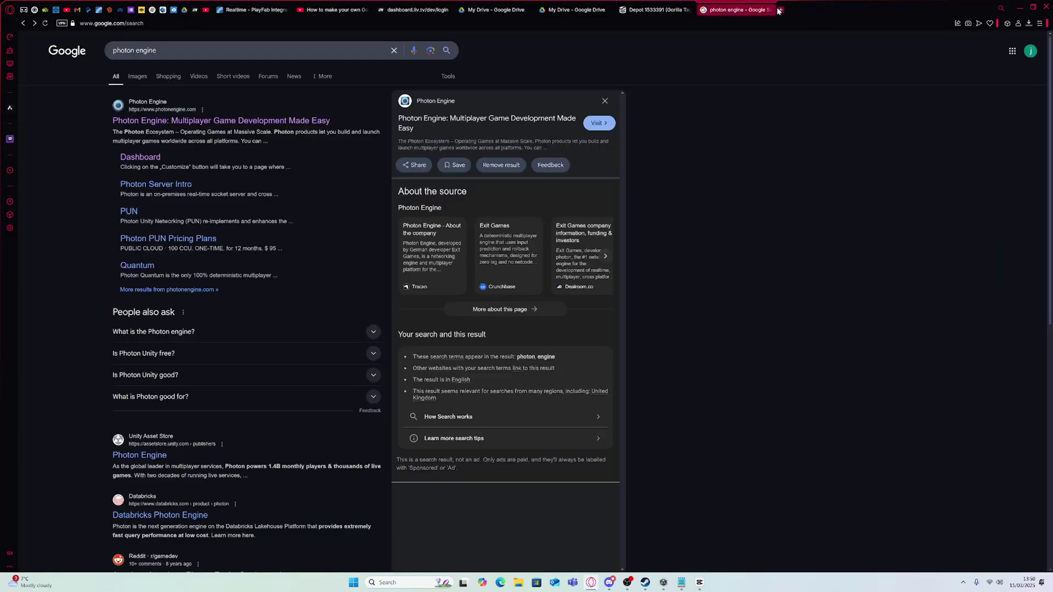
{"action": "left_click", "coordinate": [809, 9]}
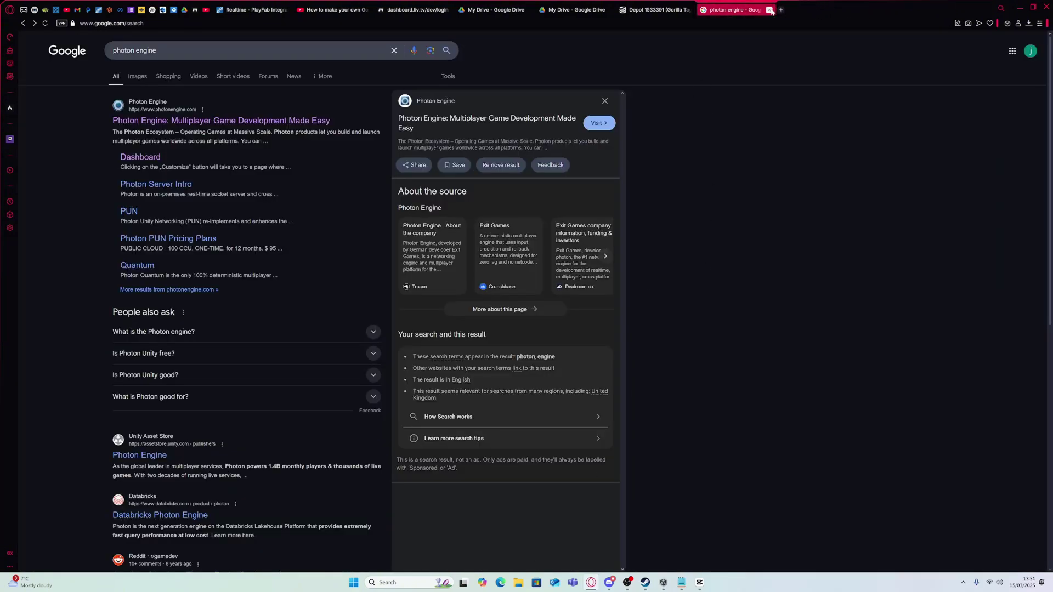
Close the photon search tab and view the Beetles Gtag Copy Heaven how-to-make-a-gtag-copy channel
{"action": "left_click", "coordinate": [769, 10]}
{"action": "left_click", "coordinate": [608, 581]}
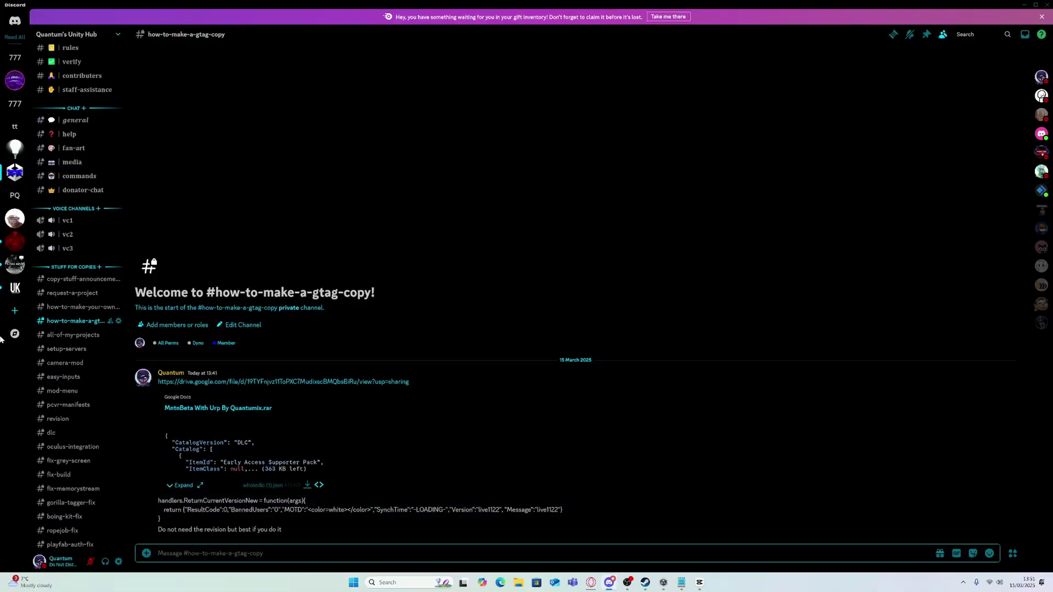
{"action": "left_click", "coordinate": [15, 265]}
{"action": "scroll", "coordinate": [63, 279], "scroll_direction": "down", "scroll_amount": 5}
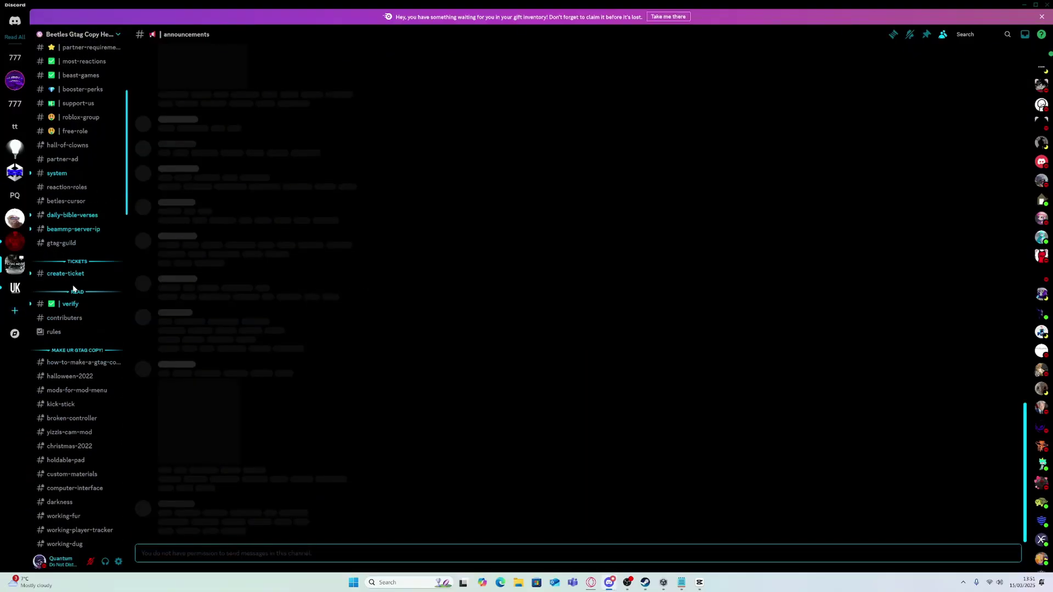
{"action": "left_click", "coordinate": [79, 325]}
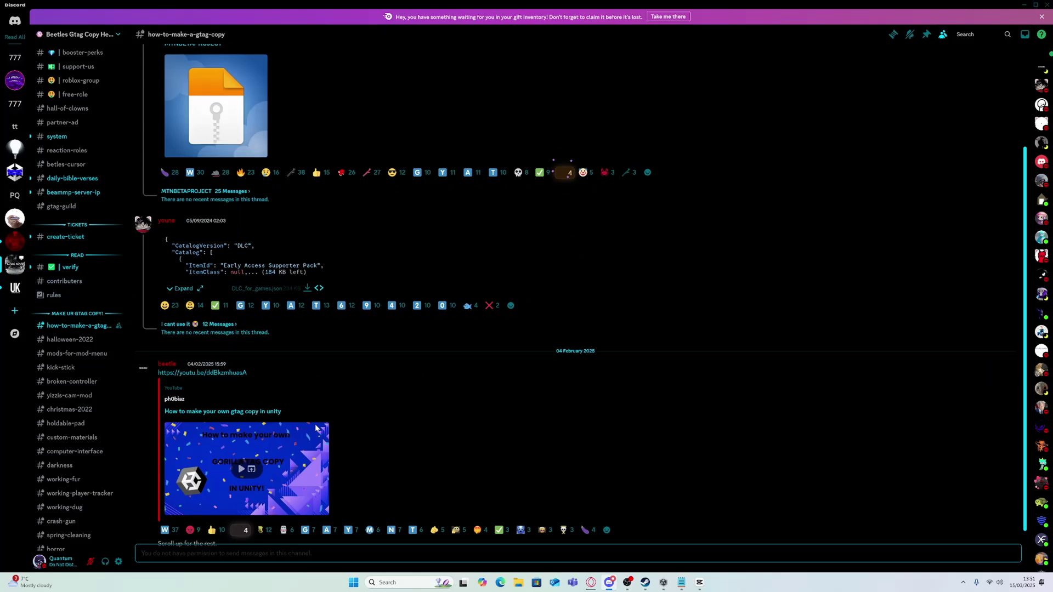
{"action": "scroll", "coordinate": [295, 363], "scroll_direction": "up", "scroll_amount": 3}
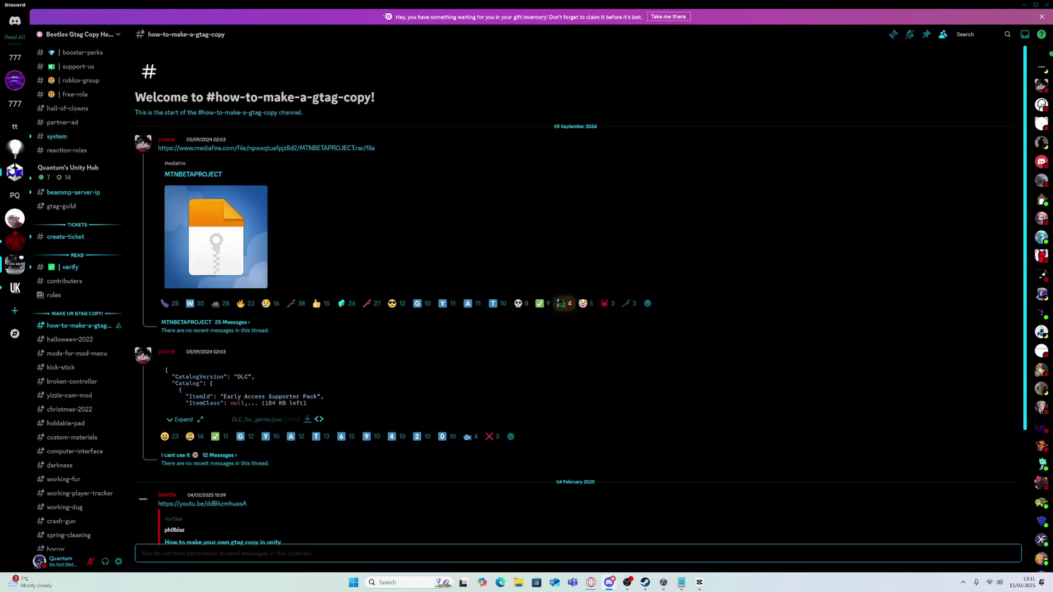
On Quantum's Unity Hub server, check setup-servers, then return to how-to-make-a-gtag-copy
{"action": "left_click", "coordinate": [15, 172]}
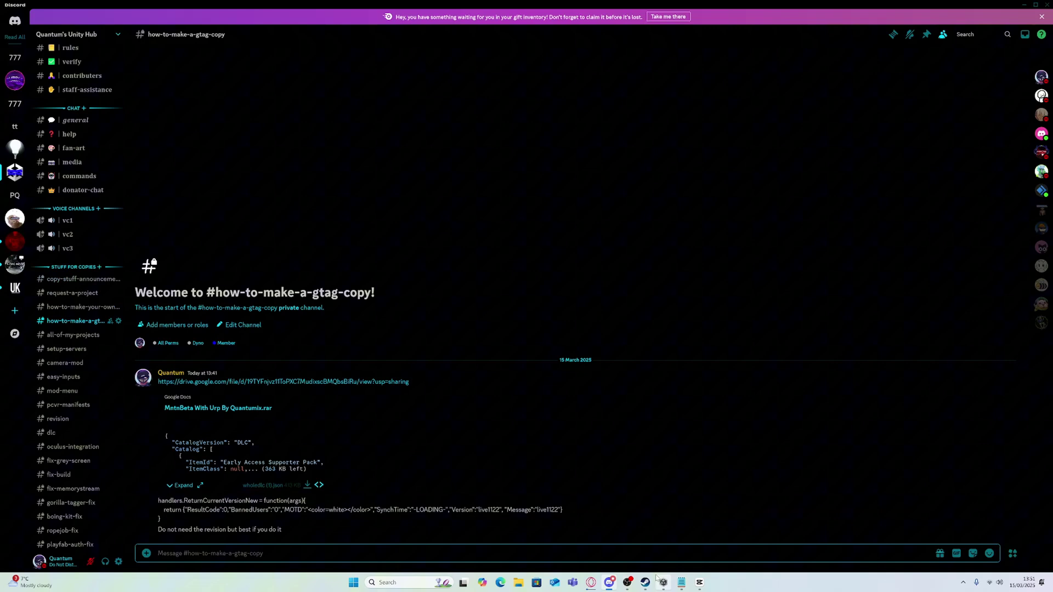
{"action": "left_click", "coordinate": [669, 510]}
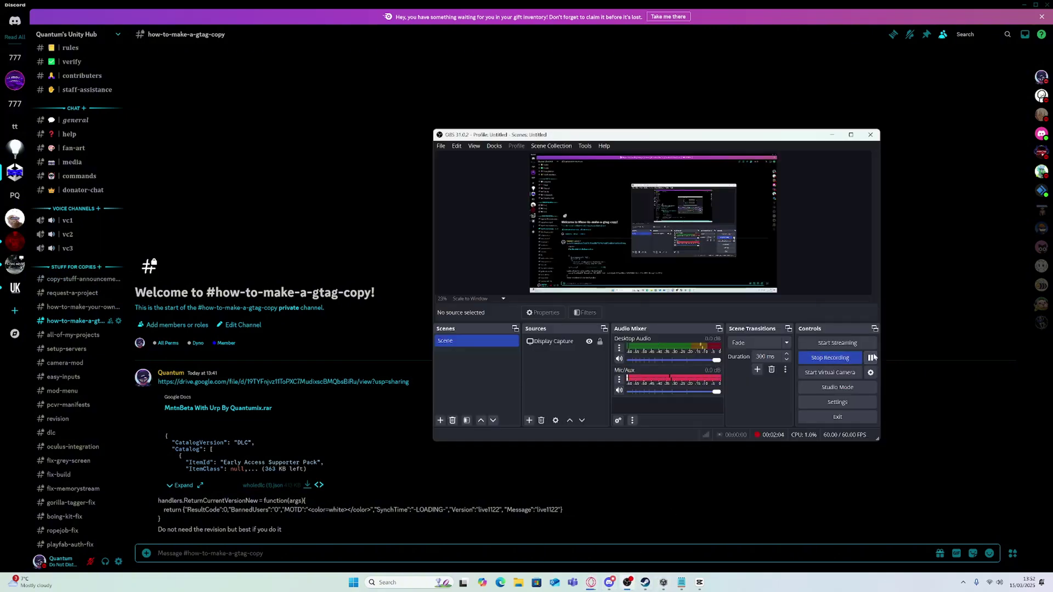
{"action": "left_click", "coordinate": [904, 287]}
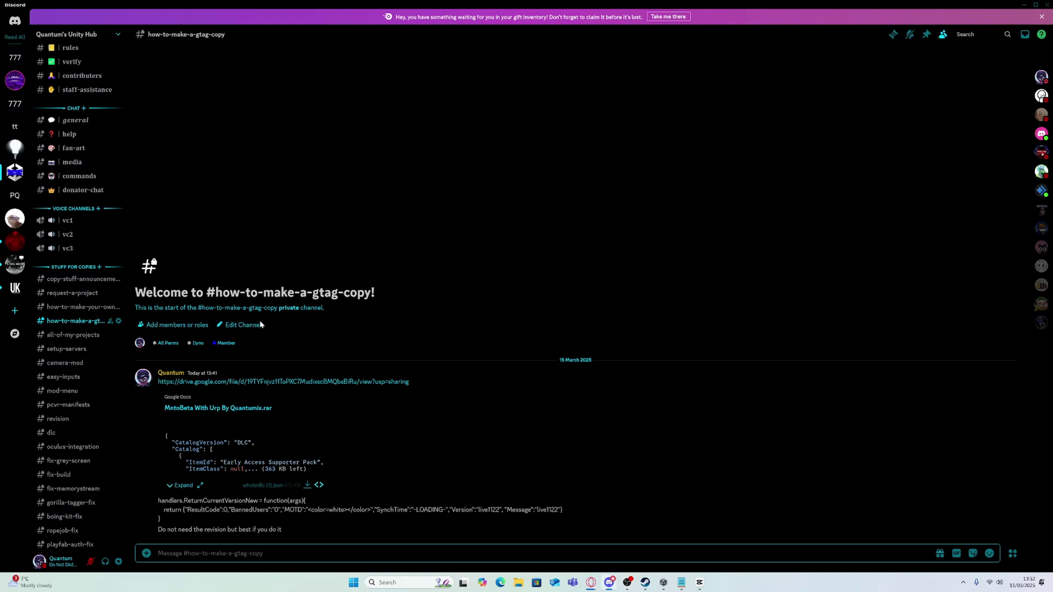
{"action": "left_click", "coordinate": [74, 352]}
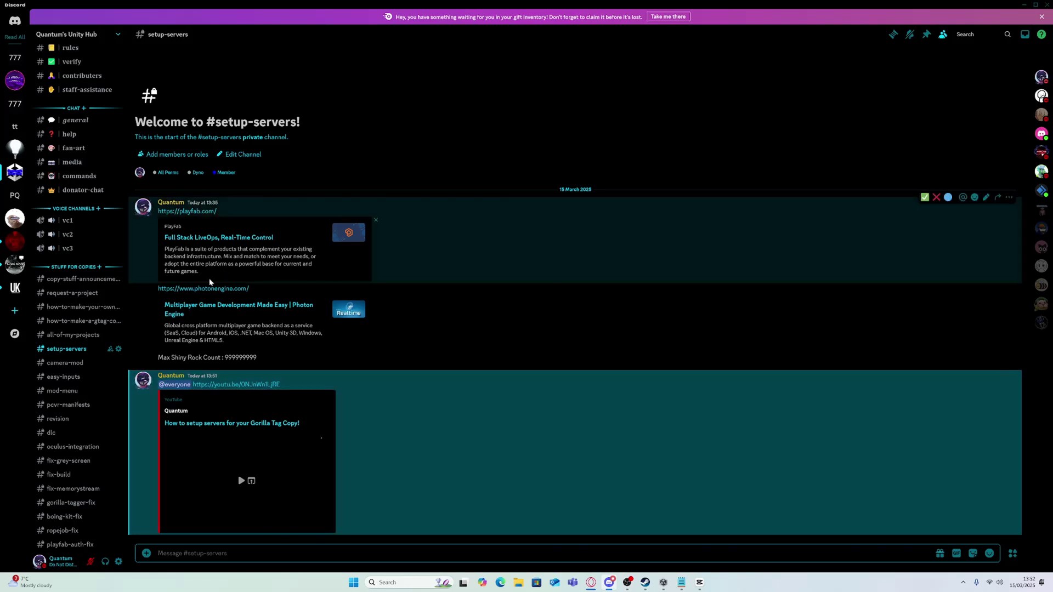
{"action": "left_click", "coordinate": [77, 321]}
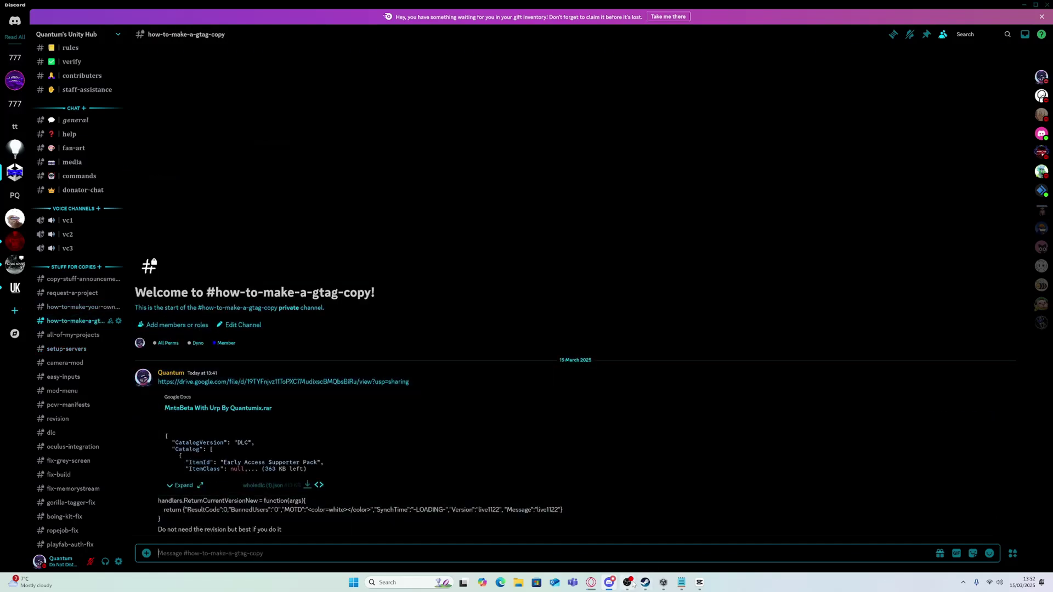
{"action": "left_click", "coordinate": [630, 583]}
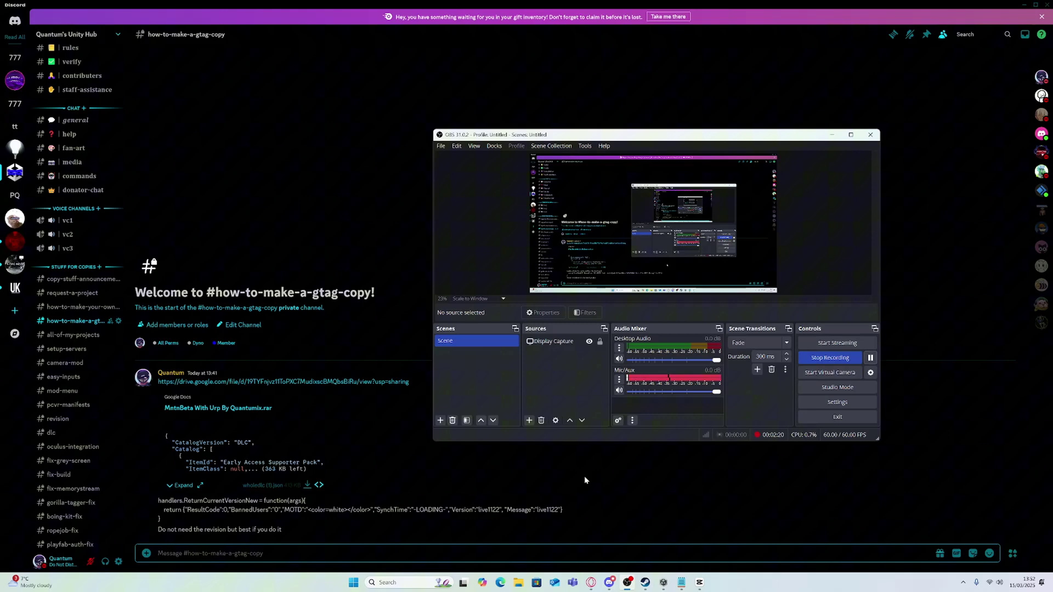
Extract MntnBeta With Urp By Quantumix.rar in Downloads into its own folder with WinRAR
{"action": "left_click", "coordinate": [518, 582]}
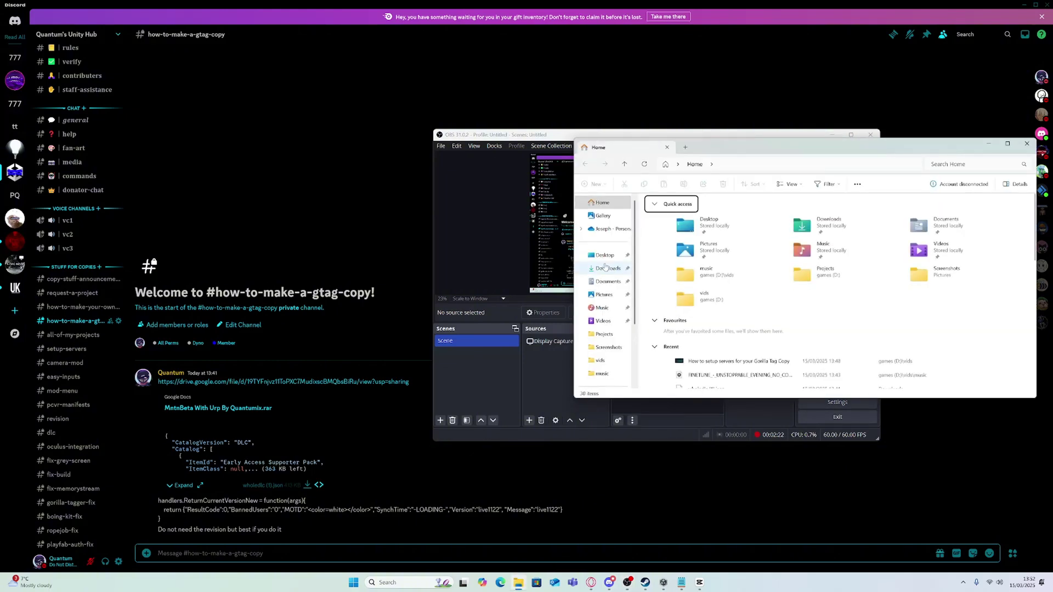
{"action": "left_click", "coordinate": [607, 268]}
{"action": "right_click", "coordinate": [666, 230]}
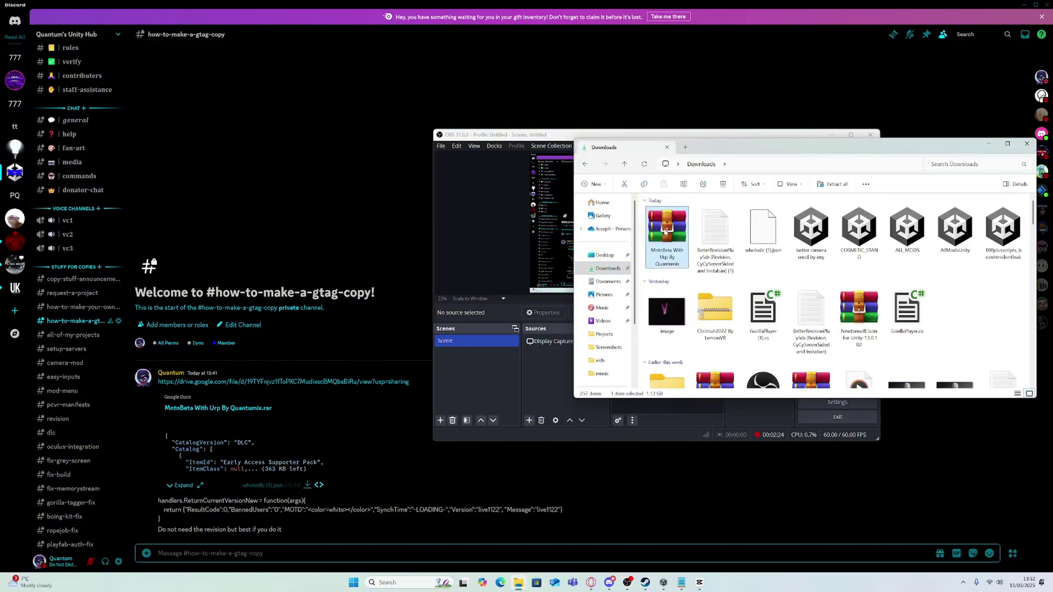
{"action": "mouse_move", "coordinate": [760, 387]}
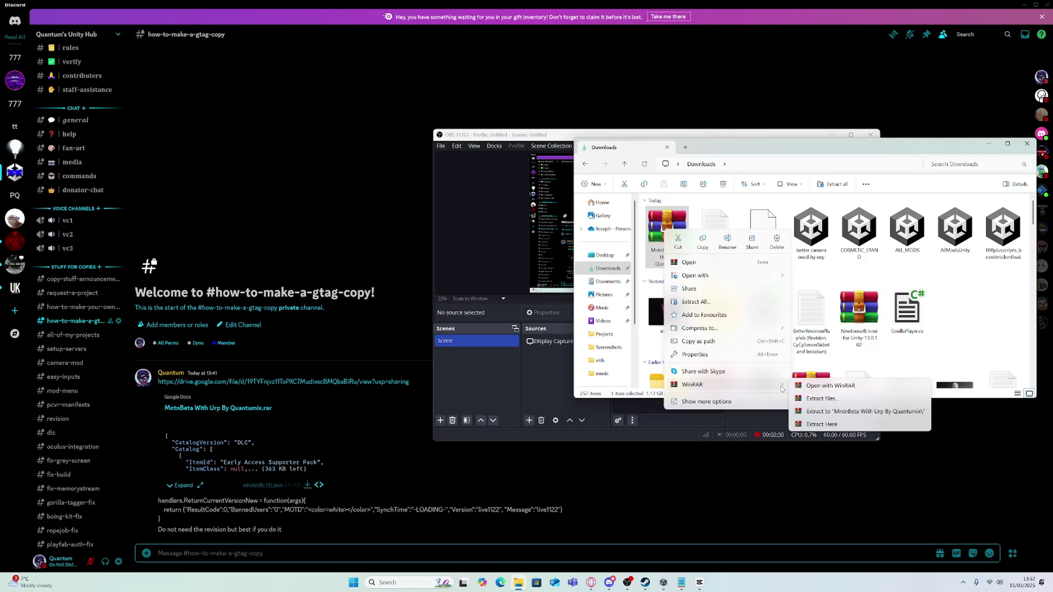
{"action": "left_click", "coordinate": [836, 402]}
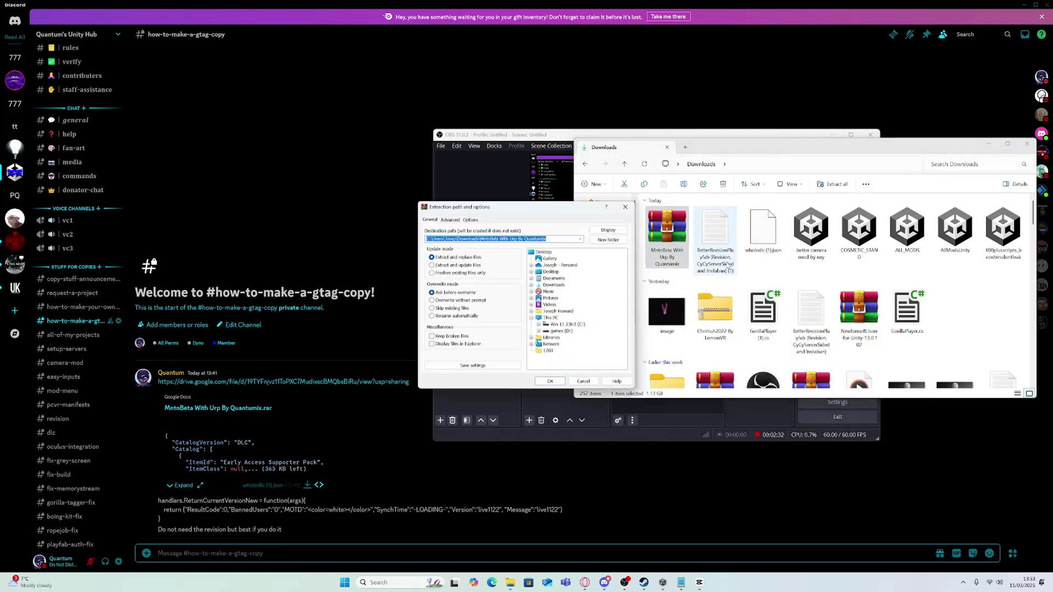
{"action": "left_click", "coordinate": [550, 381]}
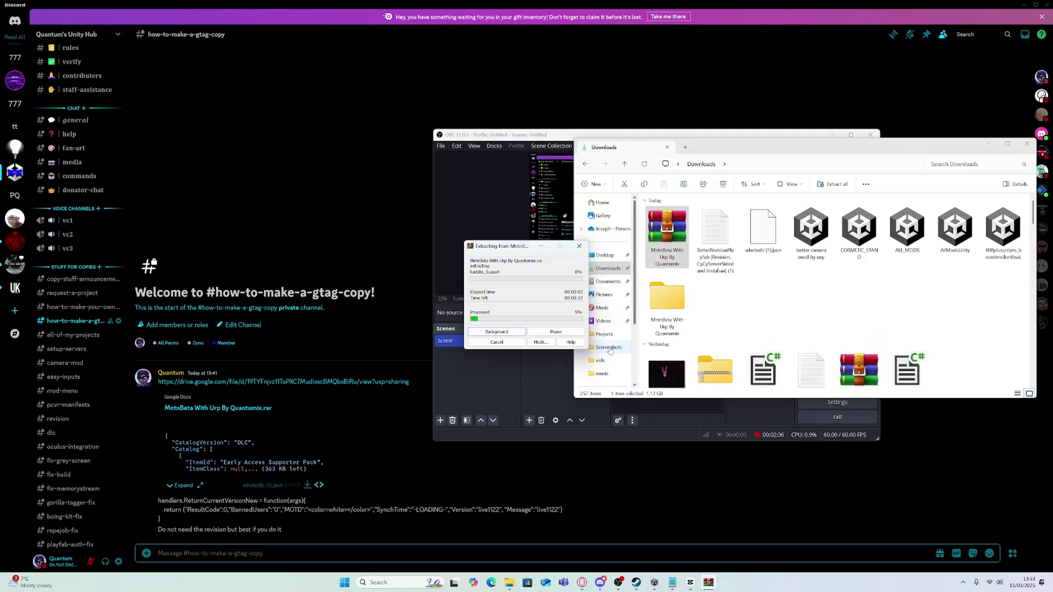
{"action": "left_click", "coordinate": [587, 438]}
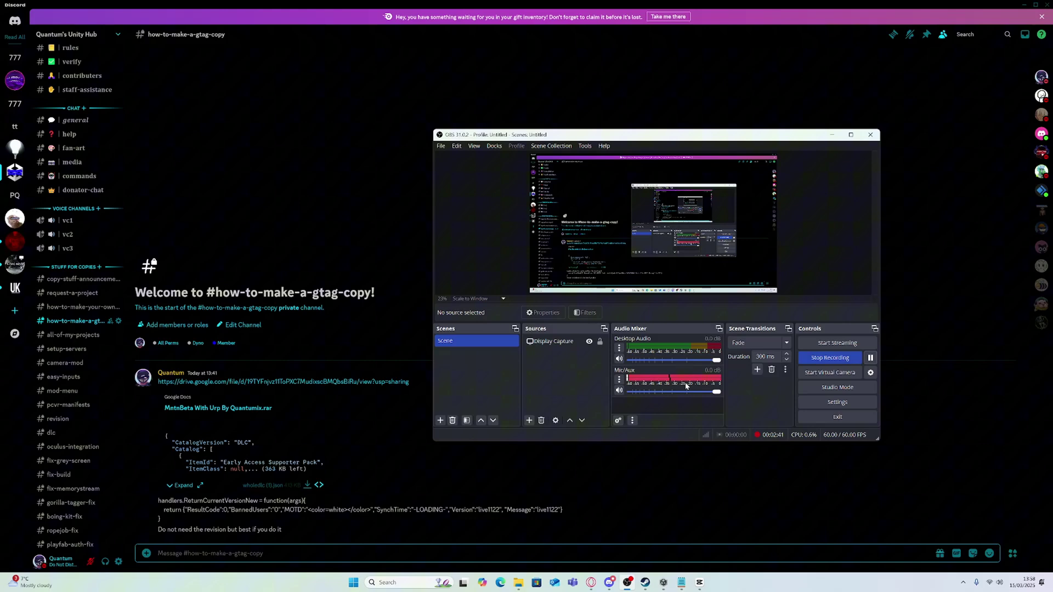
Browse the extracted MntnBeta With Urp By Quantumix folder in Unity Hub's add-project-from-disk picker
{"action": "left_click", "coordinate": [665, 582]}
{"action": "left_click", "coordinate": [661, 202]}
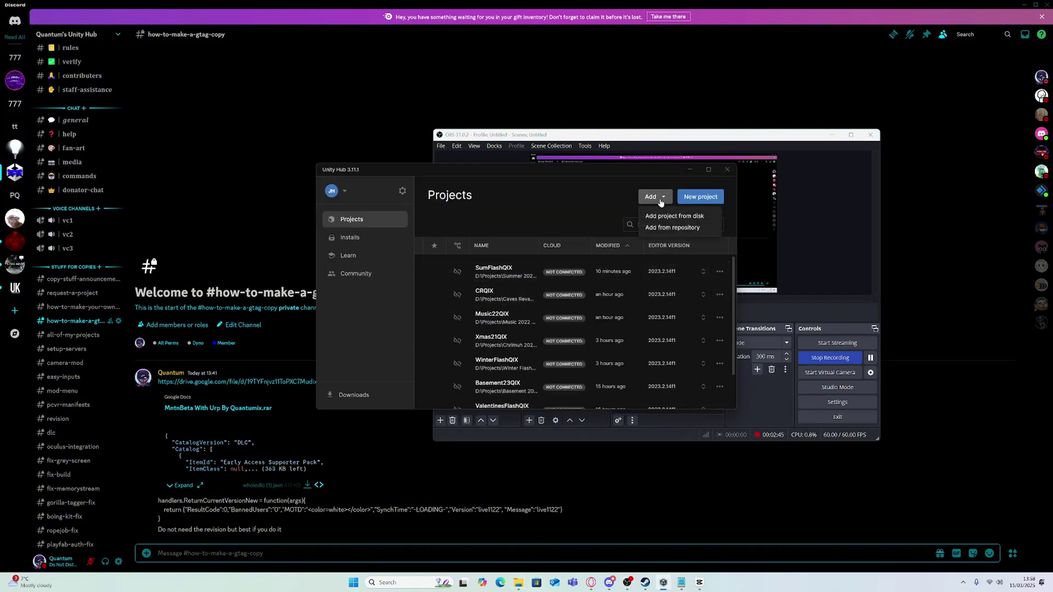
{"action": "left_click", "coordinate": [673, 215]}
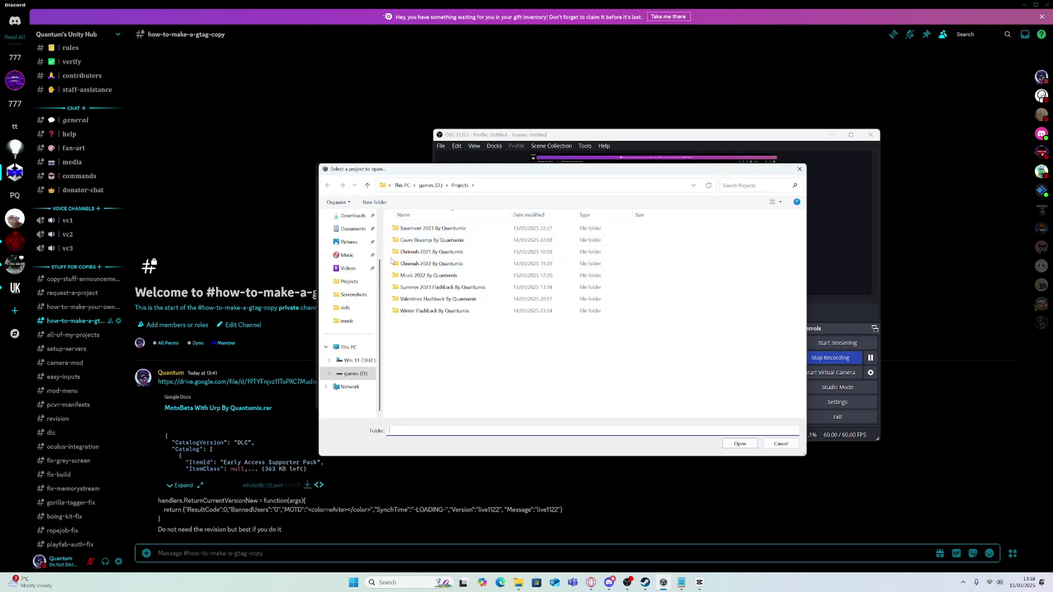
{"action": "left_click", "coordinate": [352, 215]}
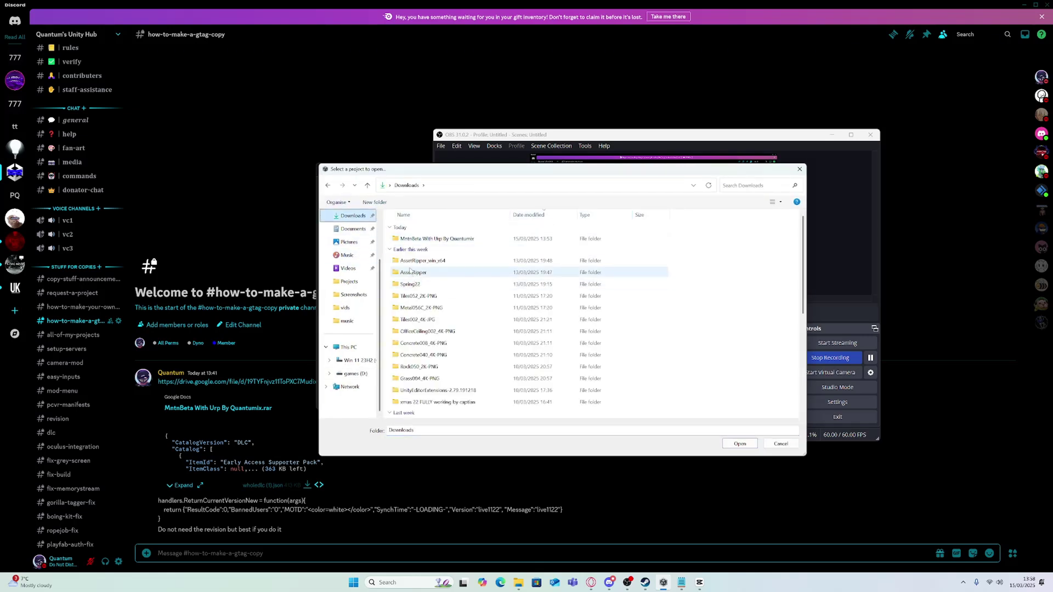
{"action": "double_click", "coordinate": [433, 239]}
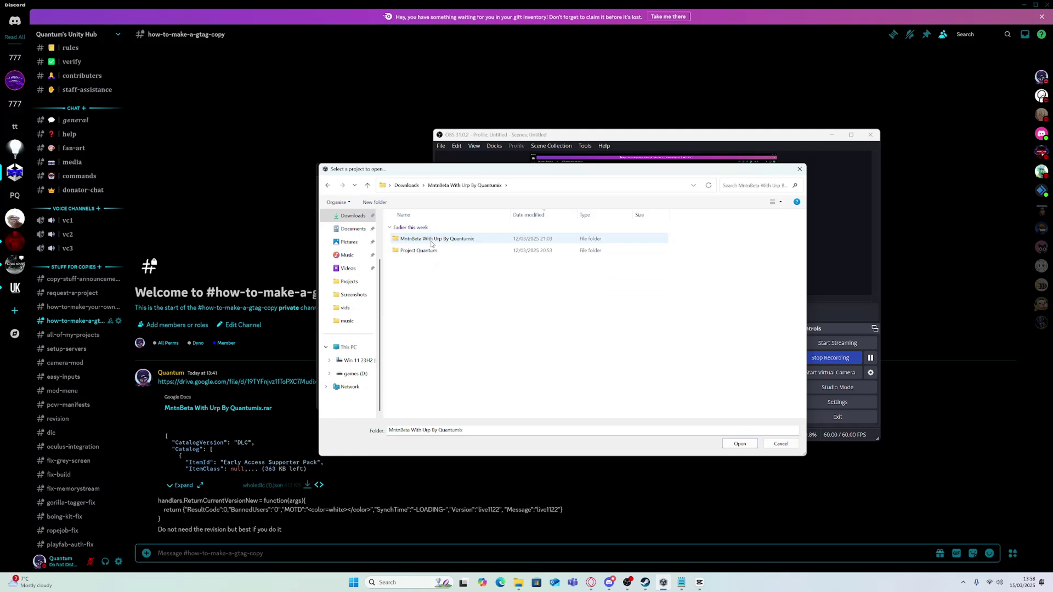
{"action": "double_click", "coordinate": [432, 240]}
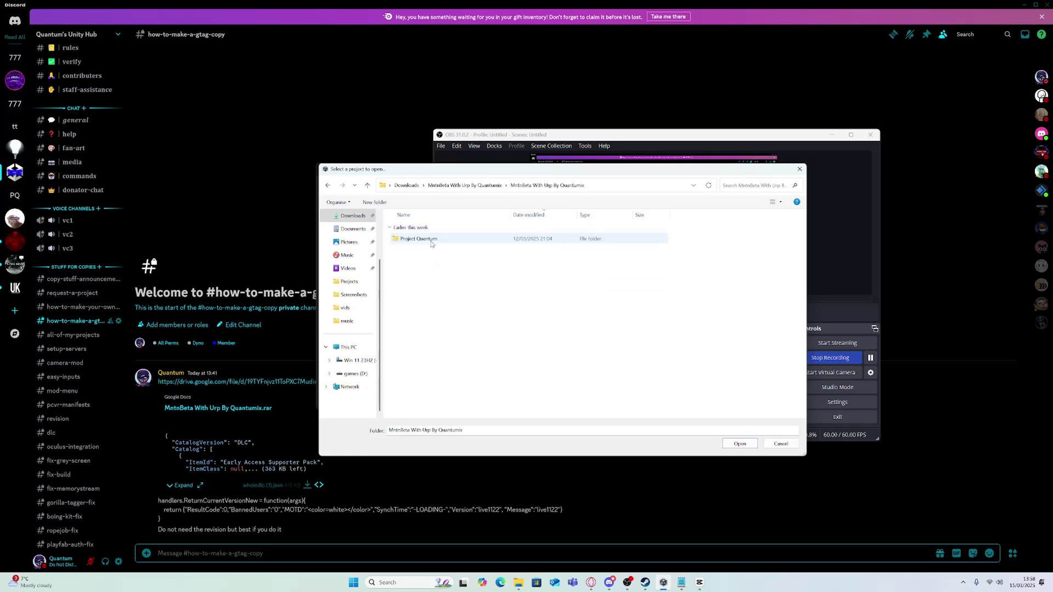
{"action": "left_click", "coordinate": [328, 184]}
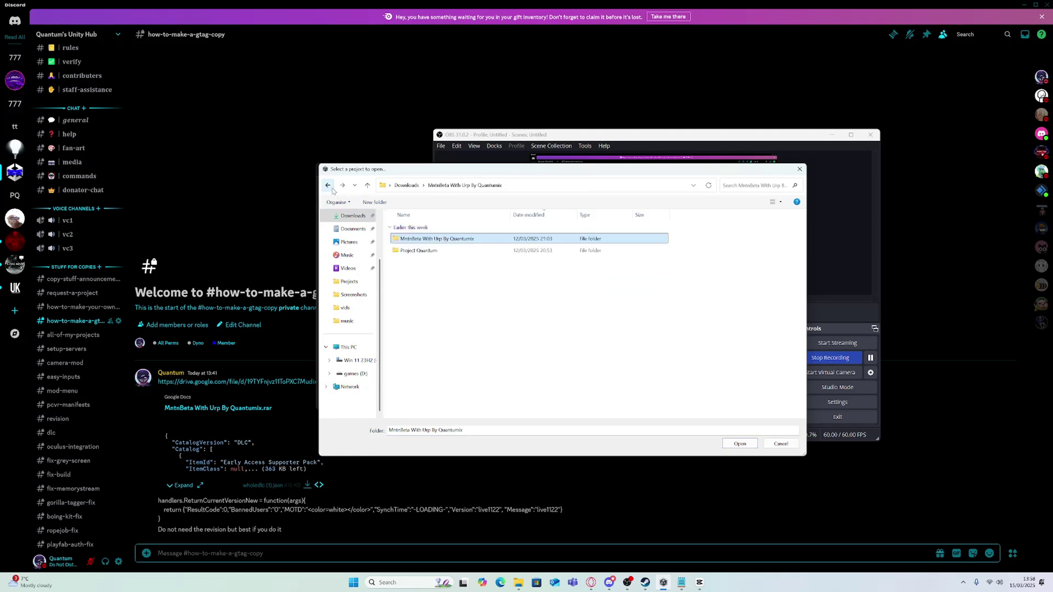
{"action": "left_click", "coordinate": [436, 266]}
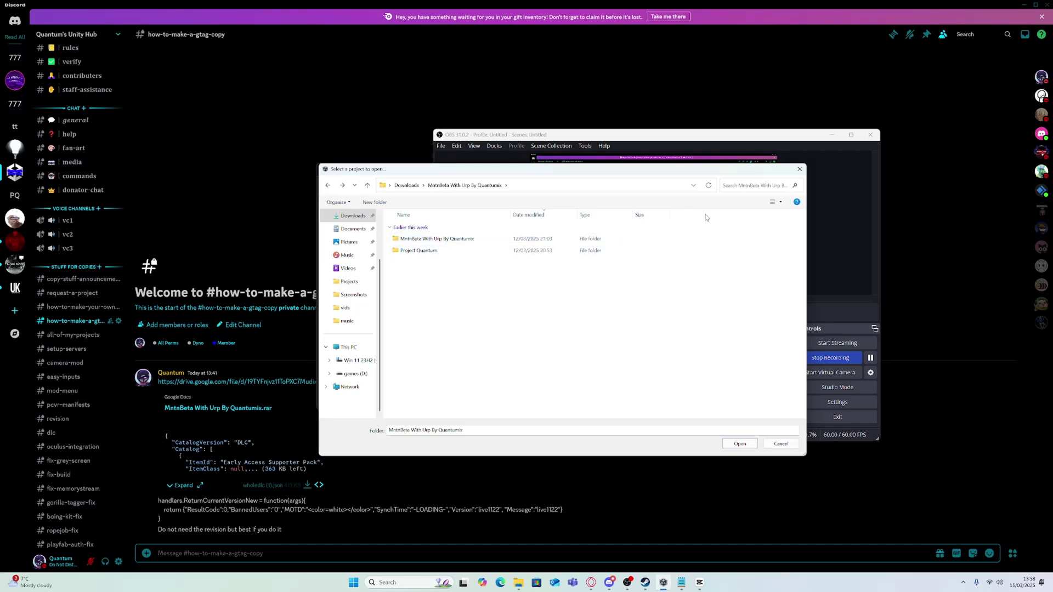
Cancel the picker and verify Project Quantum holds Assets and ProjectSettings in File Explorer, then close it
{"action": "left_click", "coordinate": [800, 169]}
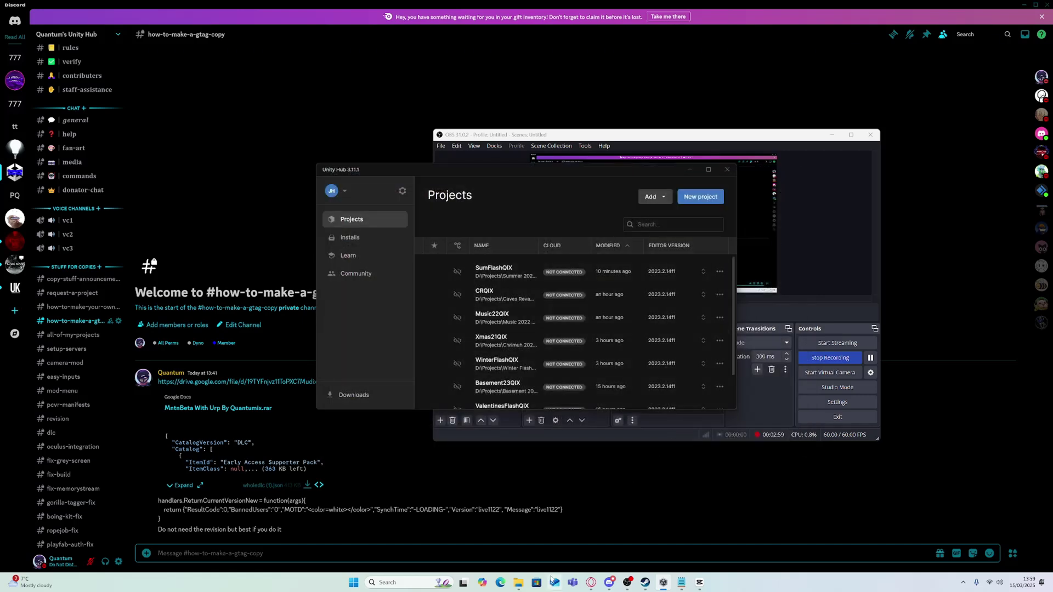
{"action": "left_click", "coordinate": [518, 582]}
{"action": "double_click", "coordinate": [670, 226]}
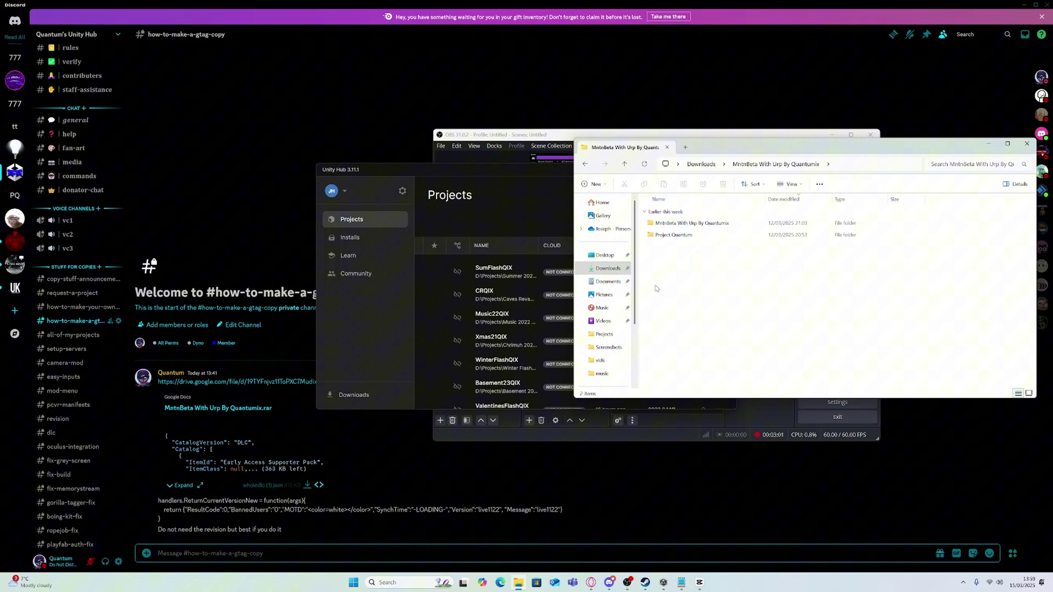
{"action": "double_click", "coordinate": [674, 235]}
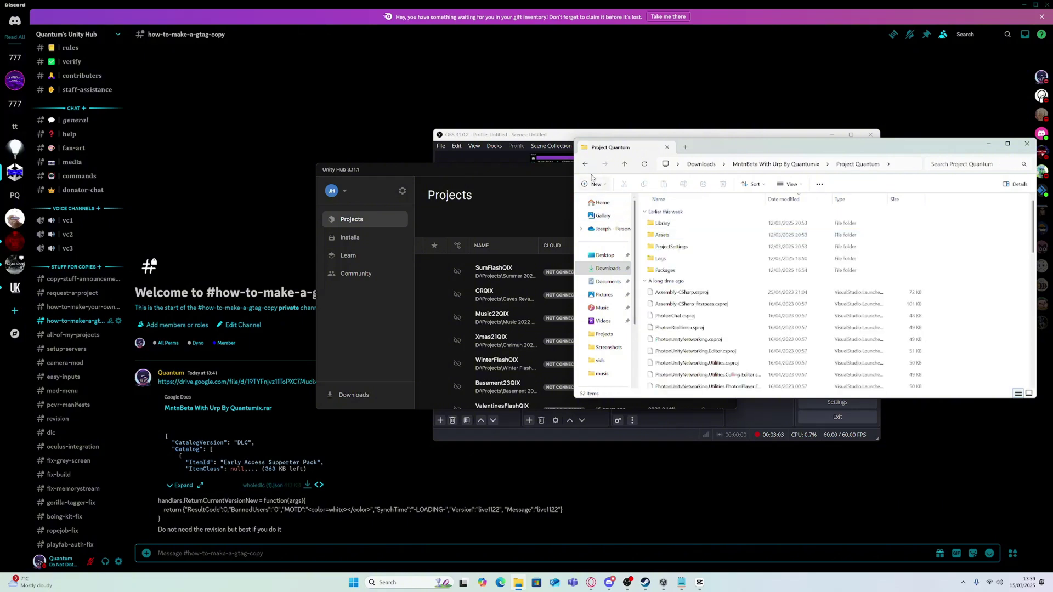
{"action": "left_click", "coordinate": [585, 164]}
{"action": "double_click", "coordinate": [658, 223]}
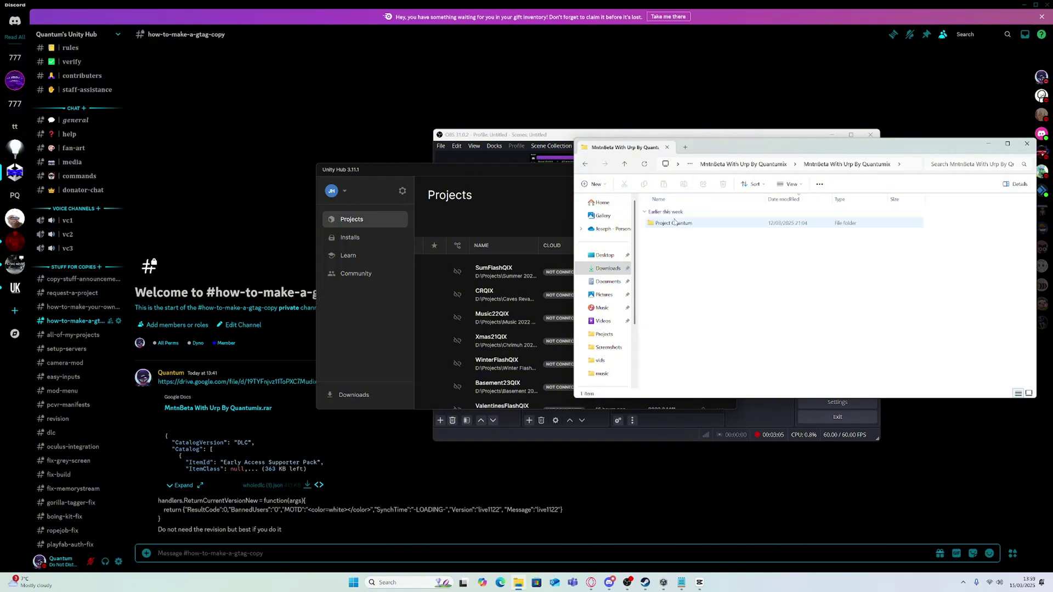
{"action": "double_click", "coordinate": [673, 223]}
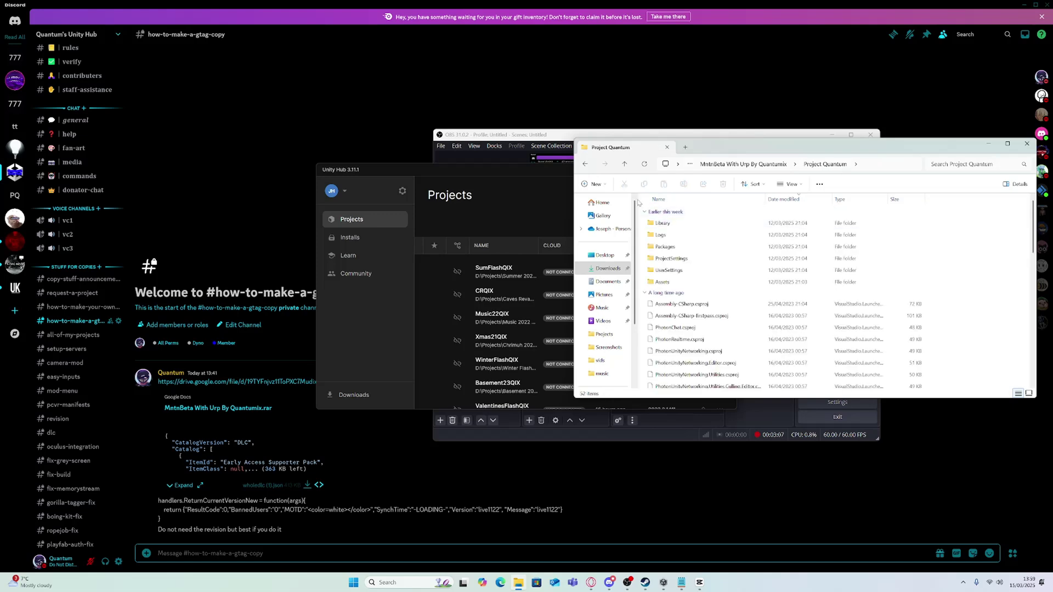
{"action": "left_click", "coordinate": [585, 165]}
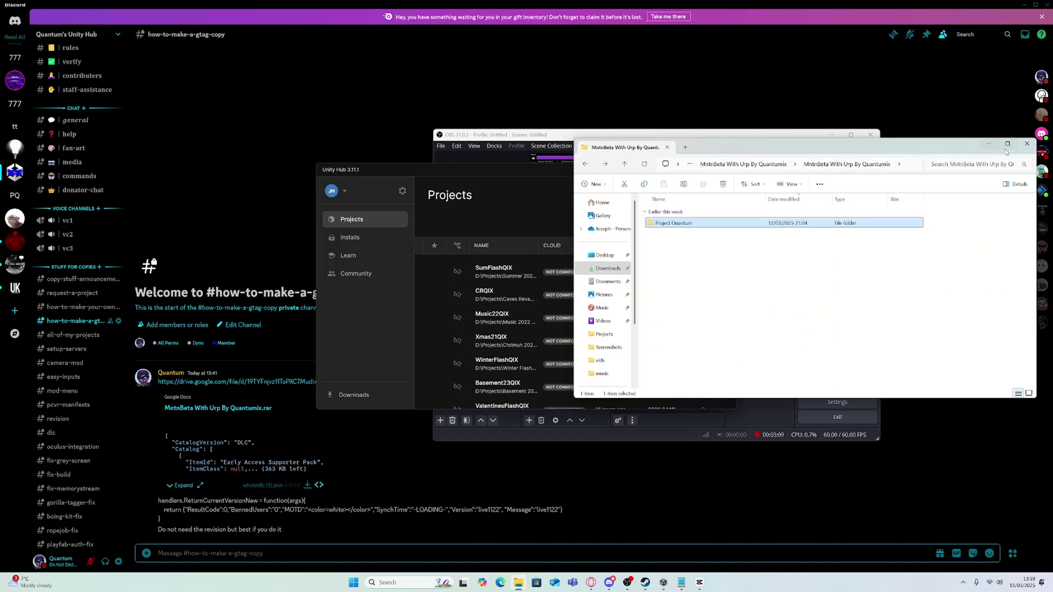
{"action": "left_click", "coordinate": [1026, 144]}
Add Project Quantum from Downloads > MntnBeta With Urp By Quantumix to Unity Hub's project list
{"action": "left_click", "coordinate": [658, 197]}
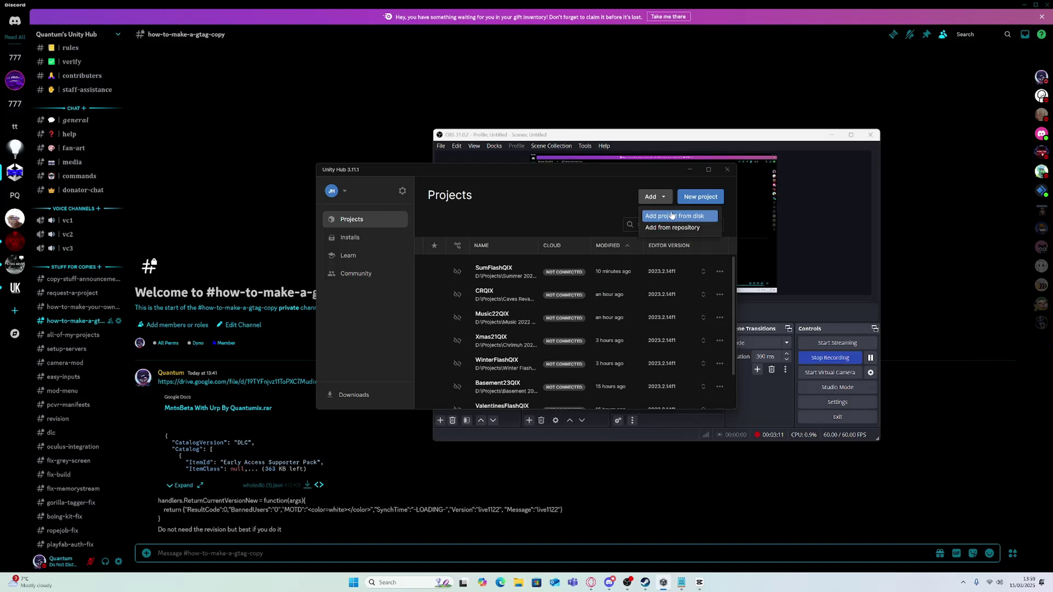
{"action": "left_click", "coordinate": [653, 215]}
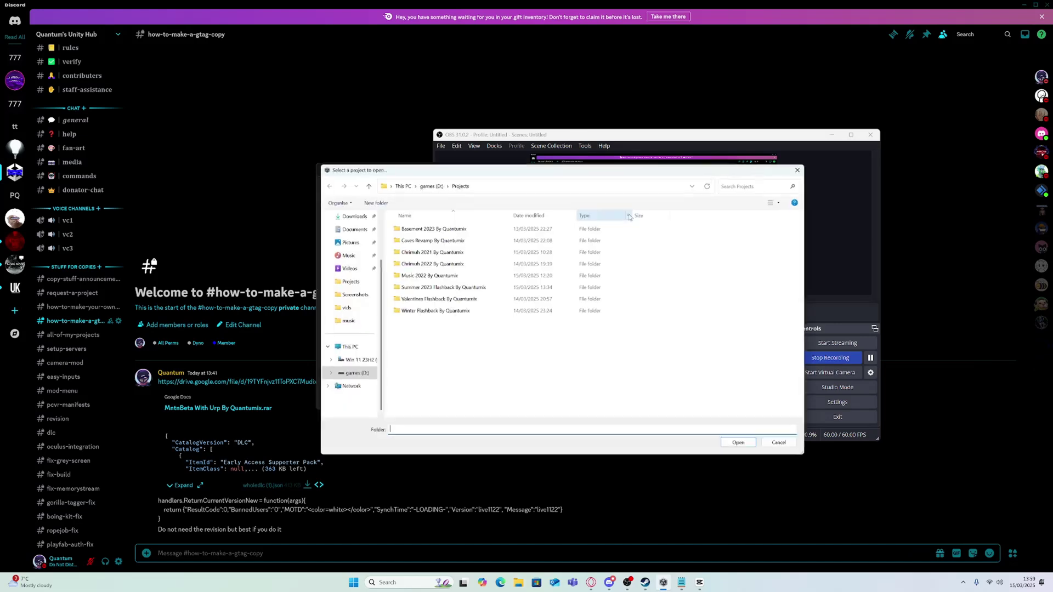
{"action": "left_click", "coordinate": [353, 216]}
{"action": "double_click", "coordinate": [422, 240]}
{"action": "double_click", "coordinate": [422, 240]}
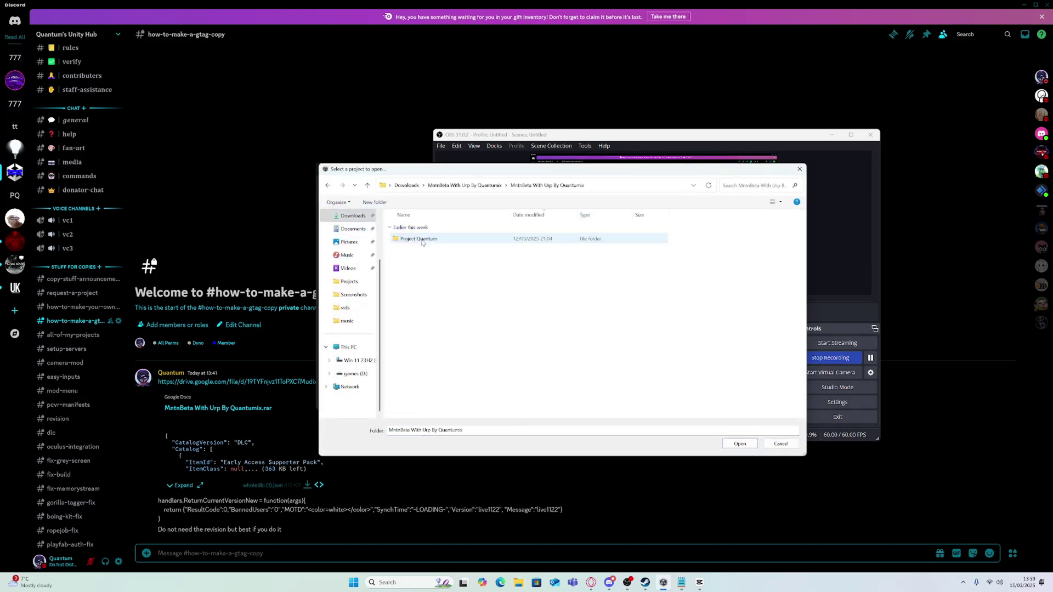
{"action": "double_click", "coordinate": [422, 239]}
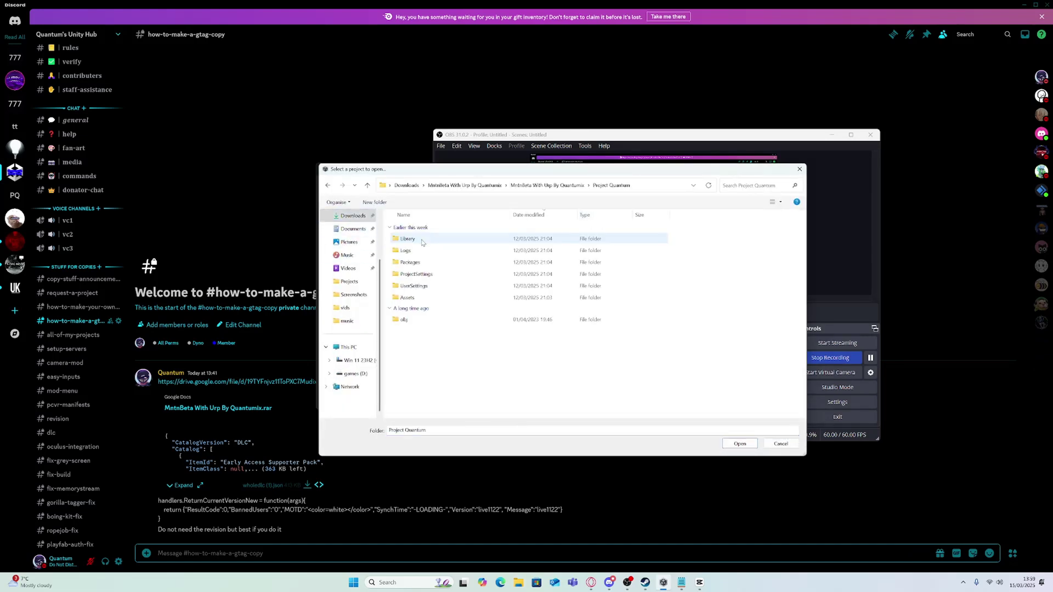
{"action": "left_click", "coordinate": [729, 443]}
Open Project Quantum with editor 2023.2.14f1 and ignore the Safe Mode prompt
{"action": "scroll", "coordinate": [631, 331], "scroll_direction": "down", "scroll_amount": 3}
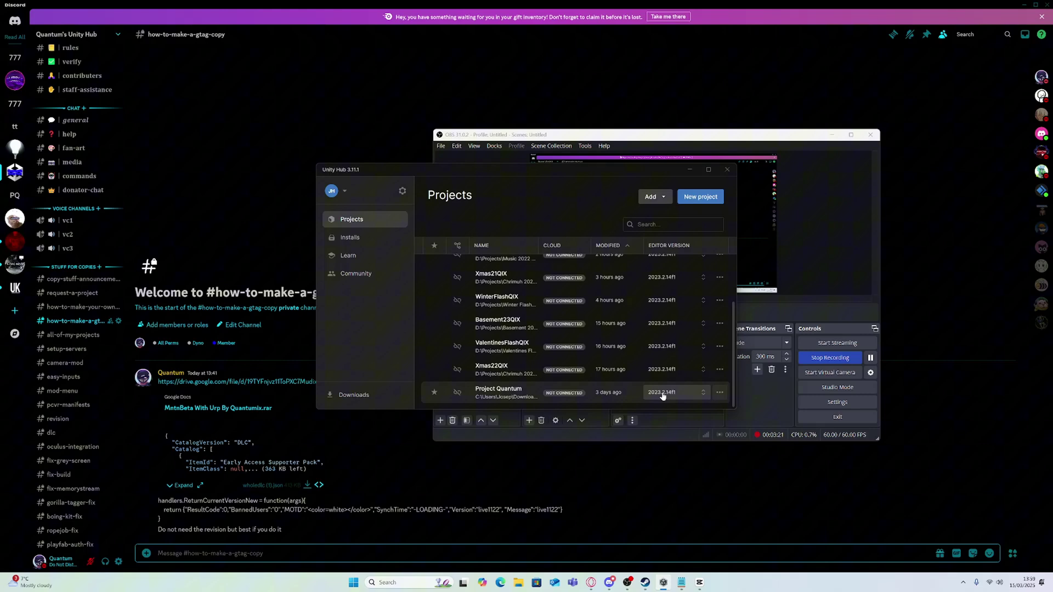
{"action": "left_click", "coordinate": [663, 393]}
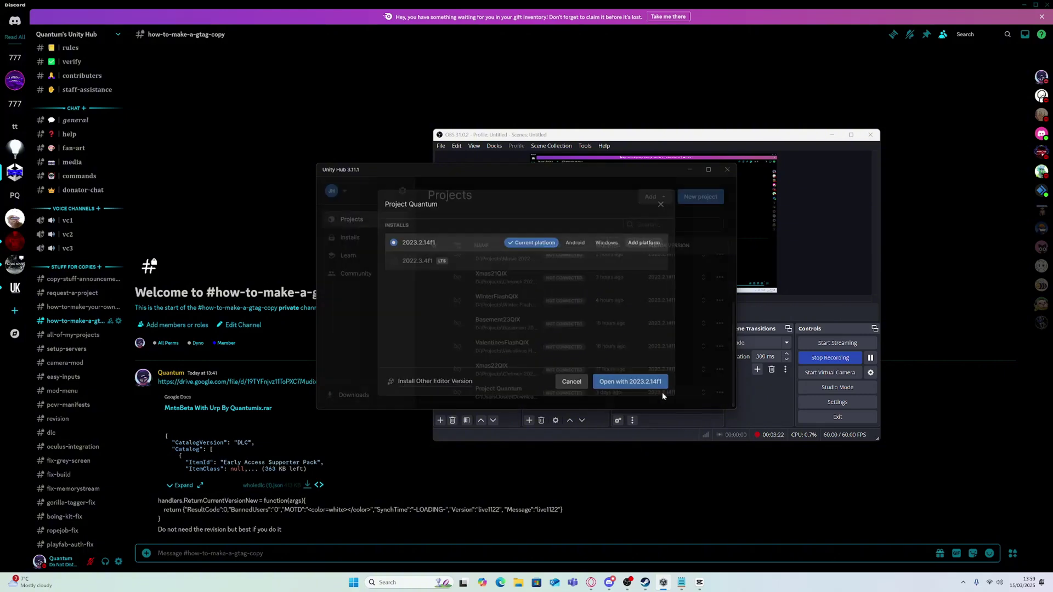
{"action": "left_click", "coordinate": [635, 382]}
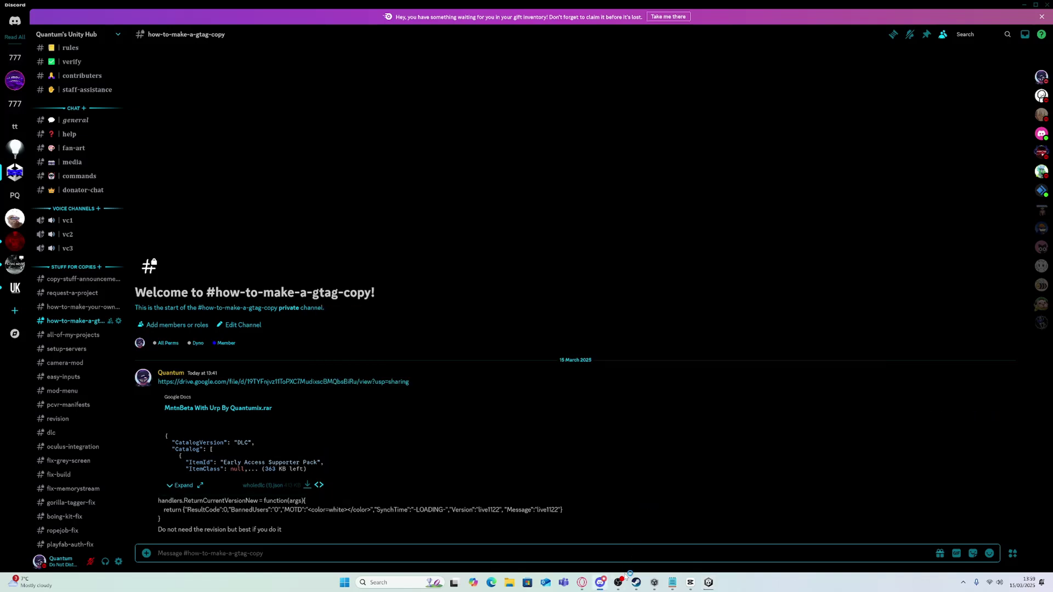
{"action": "left_click", "coordinate": [618, 582]}
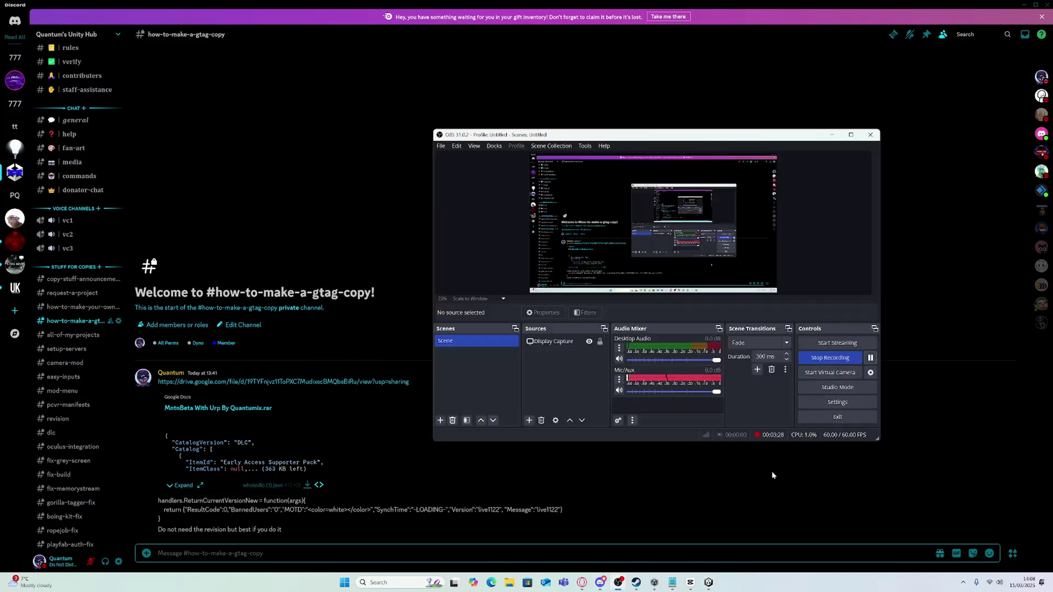
{"action": "left_click", "coordinate": [709, 583]}
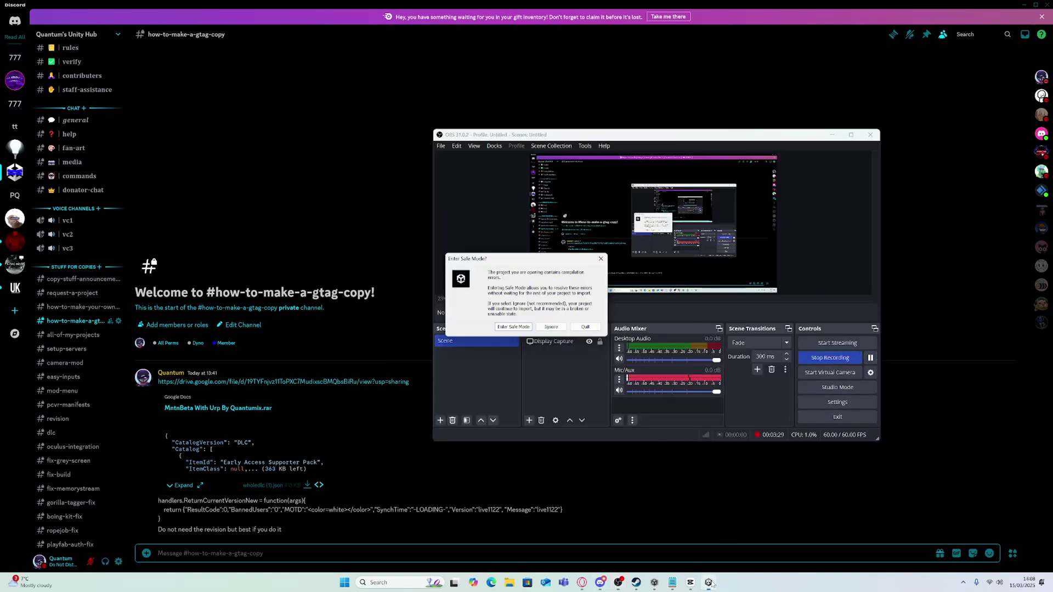
{"action": "left_click", "coordinate": [551, 327]}
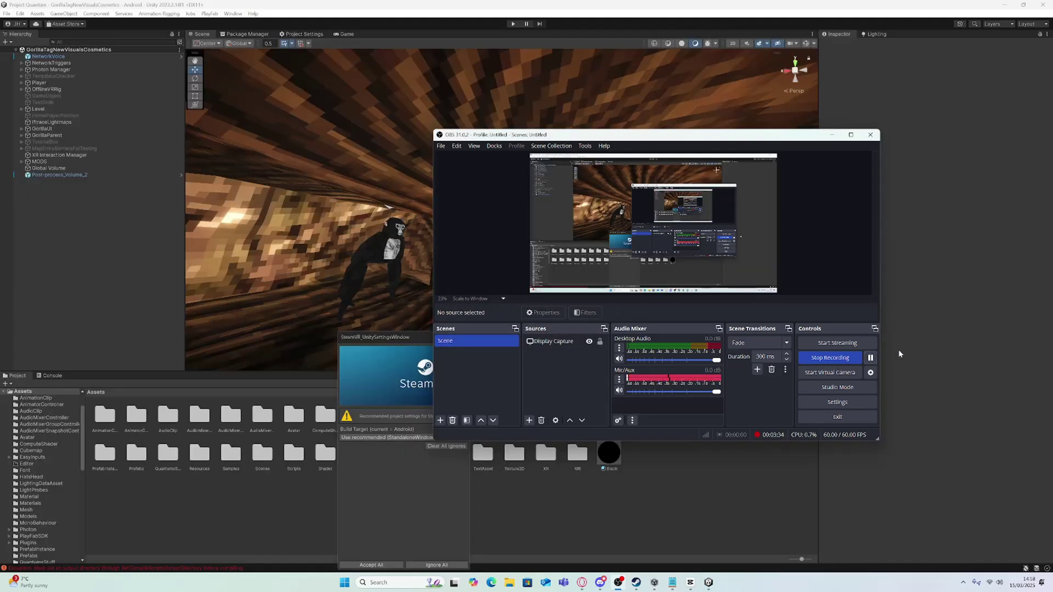
Dismiss the SteamVR recommended settings window, clear the Console errors, and look over the loaded map
{"action": "left_click", "coordinate": [899, 354]}
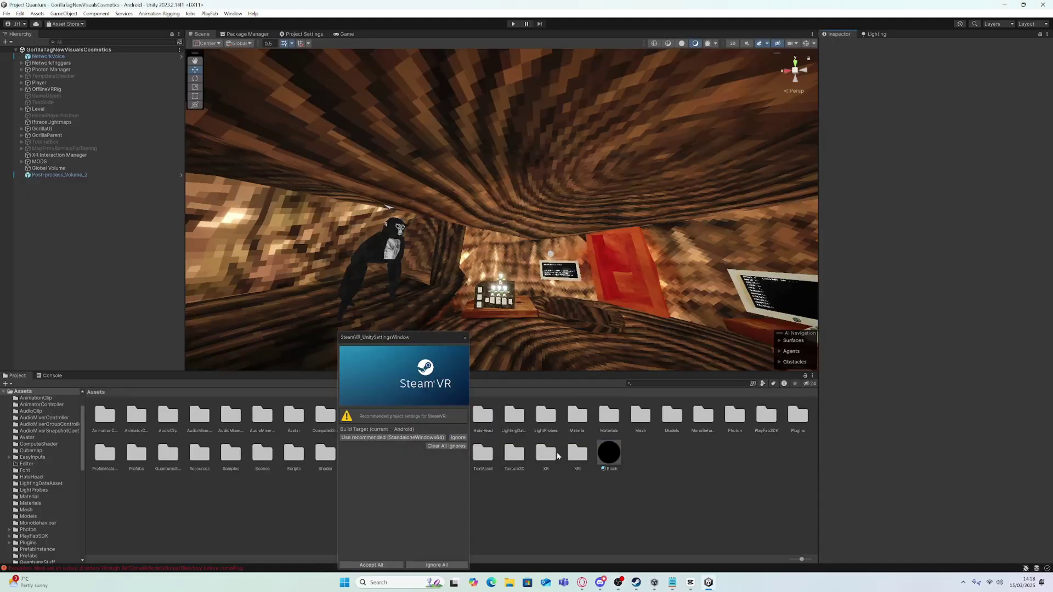
{"action": "left_click", "coordinate": [465, 338]}
{"action": "left_click", "coordinate": [53, 376]}
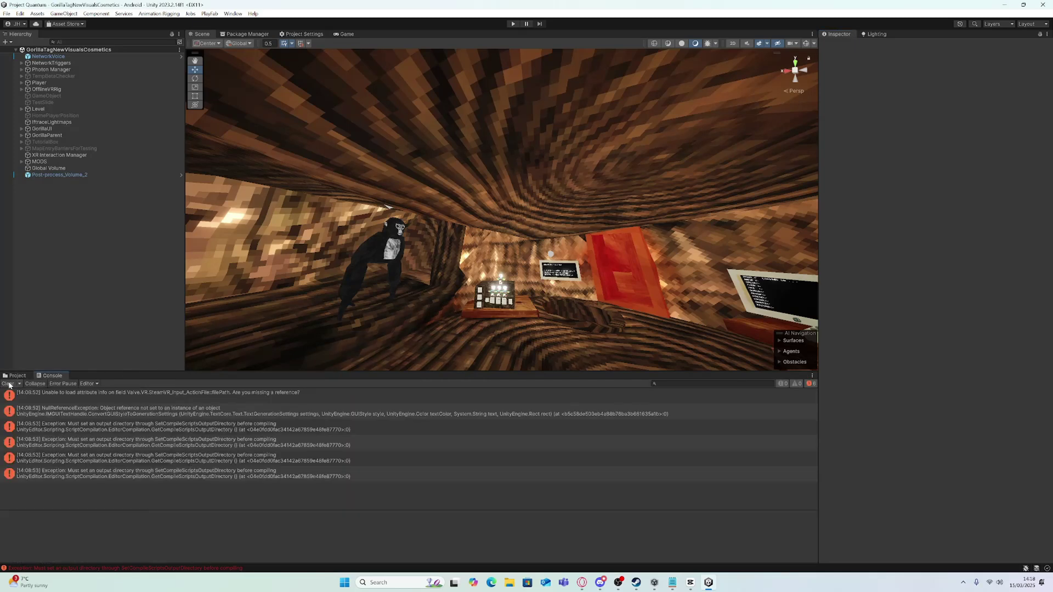
{"action": "left_click", "coordinate": [7, 384]}
{"action": "left_click", "coordinate": [17, 375]}
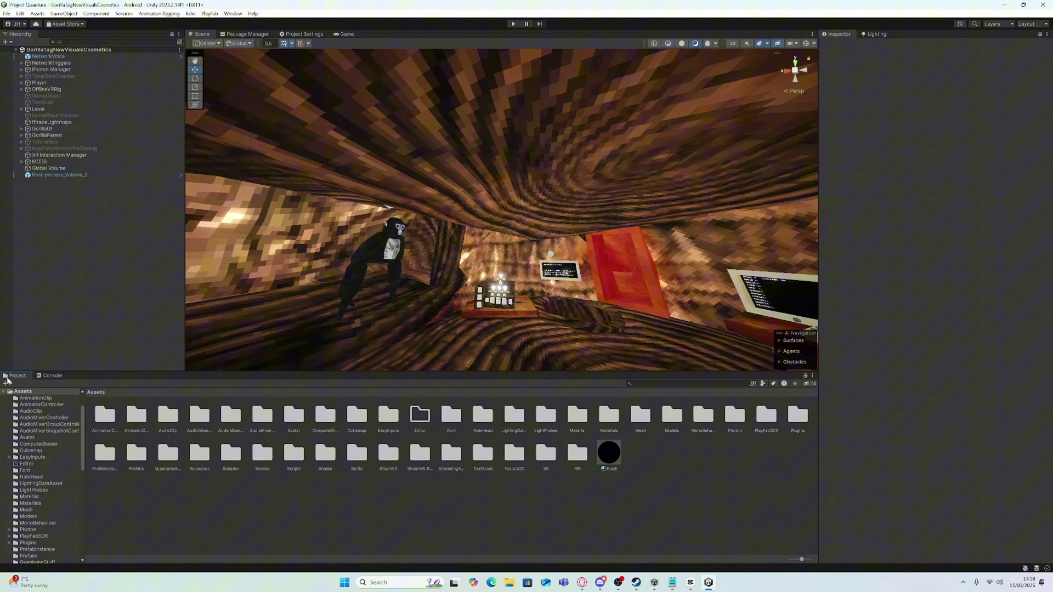
{"action": "mouse_move", "coordinate": [534, 274]}
{"action": "right_mouse_down"}
{"action": "mouse_move", "coordinate": [536, 299]}
{"action": "mouse_move", "coordinate": [512, 284]}
{"action": "mouse_move", "coordinate": [550, 294]}
{"action": "mouse_move", "coordinate": [553, 281]}
{"action": "right_mouse_up"}
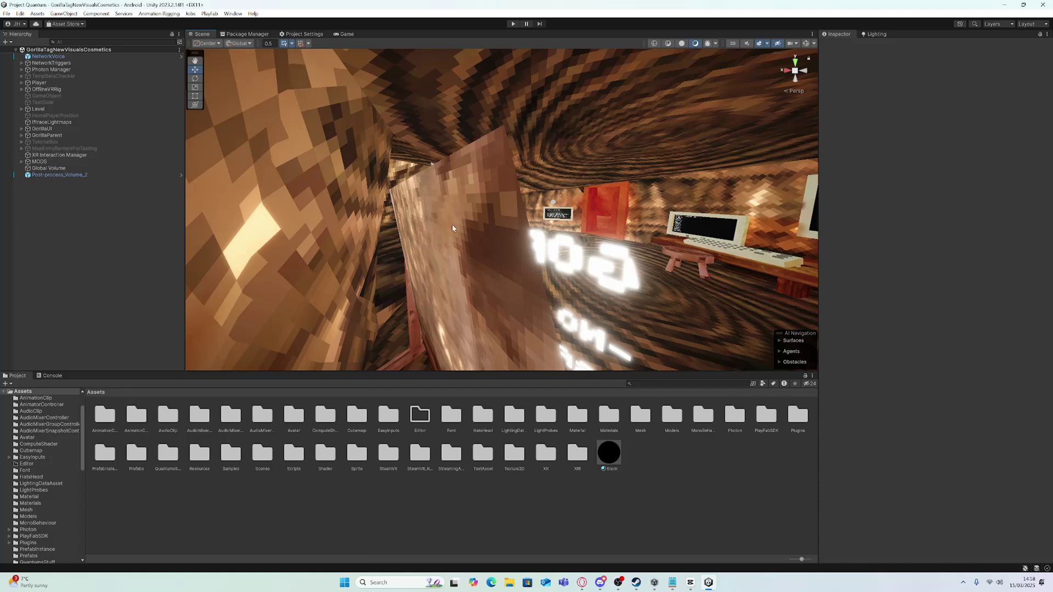
{"action": "right_click_drag", "start_coordinate": [452, 228], "coordinate": [508, 253]}
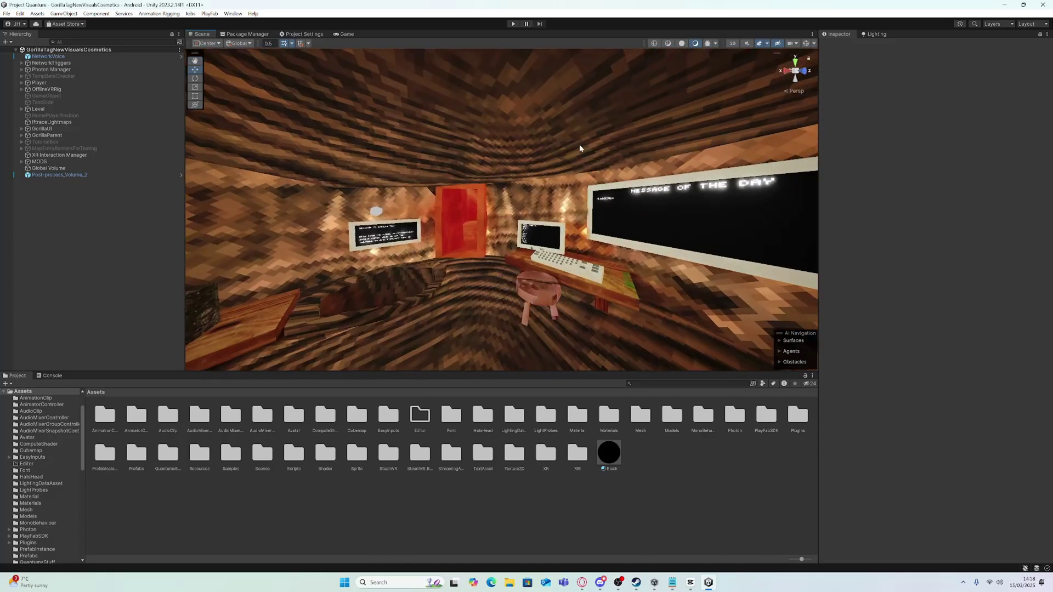
{"action": "right_click_drag", "start_coordinate": [580, 148], "coordinate": [585, 198]}
Find Outdoor Sign (1) by searching 'outdoor' in the Hierarchy and enable it
{"action": "left_click", "coordinate": [78, 41]}
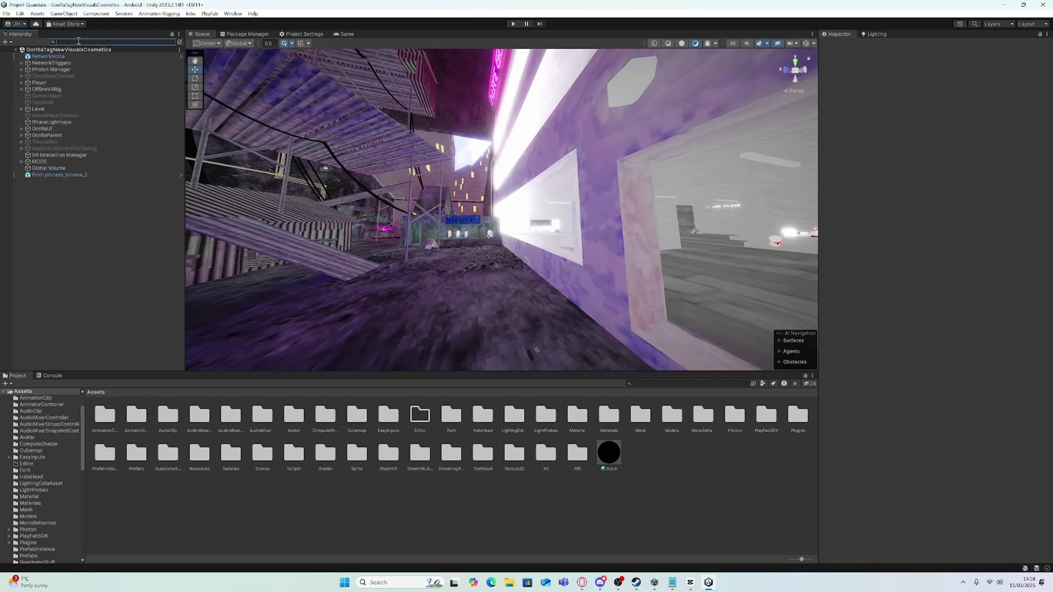
{"action": "type", "text": "a"}
{"action": "key", "text": "BackSpace"}
{"action": "type", "text": "outdoor"}
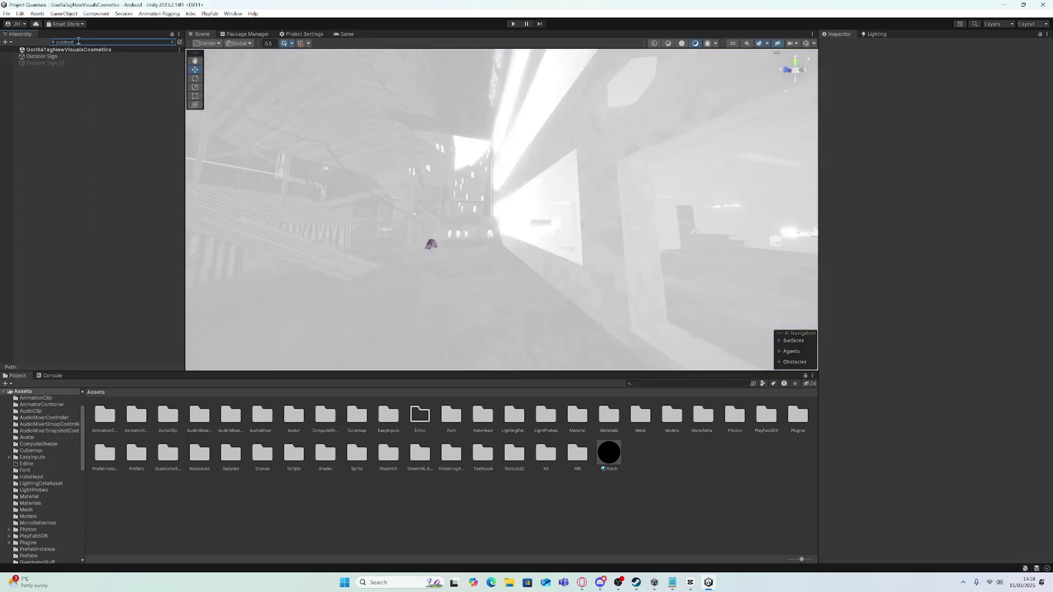
{"action": "key", "text": "Down"}
{"action": "key", "text": "Down"}
{"action": "key", "text": "Down"}
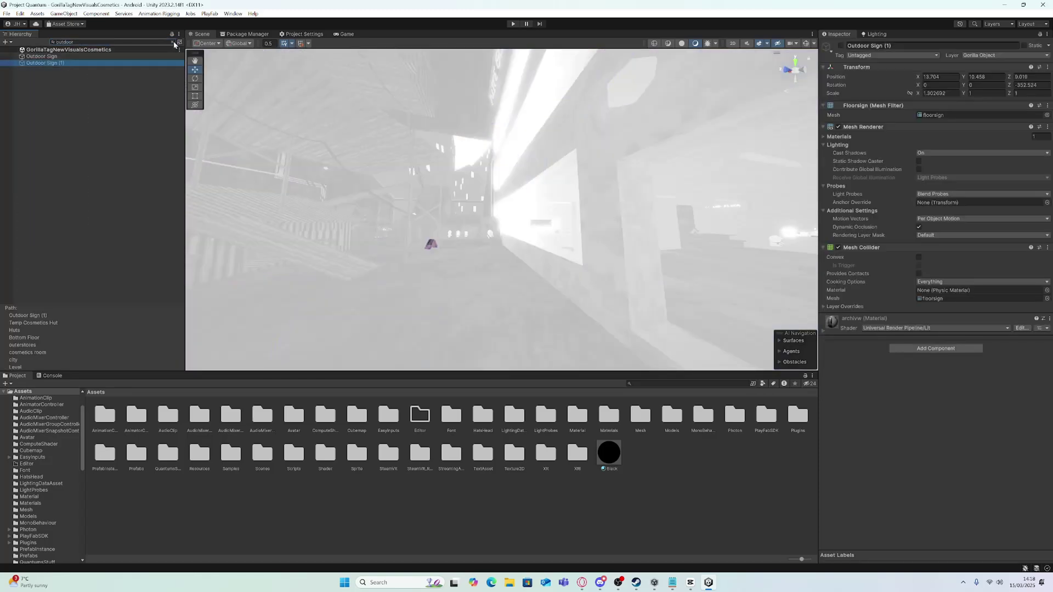
{"action": "left_click", "coordinate": [172, 42]}
{"action": "right_click_drag", "start_coordinate": [307, 181], "coordinate": [560, 195]}
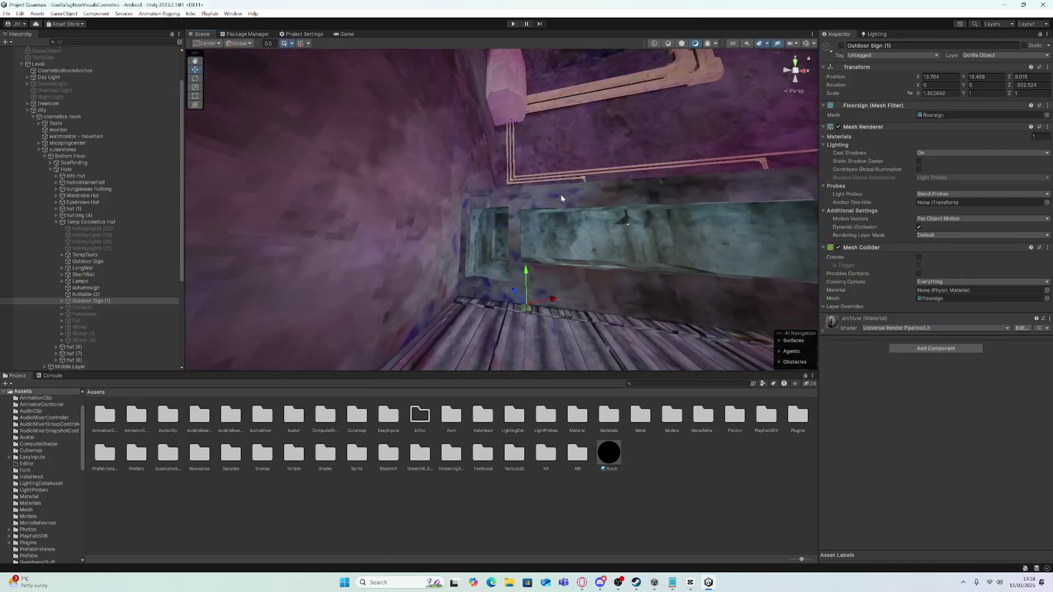
{"action": "left_click", "coordinate": [841, 46]}
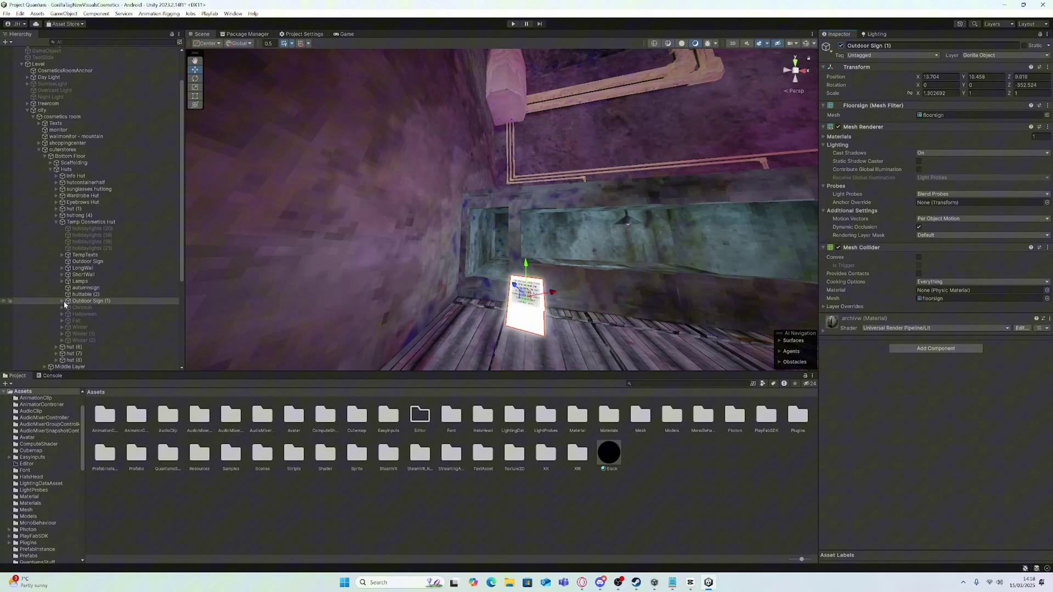
Enable the six seasonal objects from Chrimuh through Winter (2) together
{"action": "left_click", "coordinate": [79, 307]}
{"action": "left_click", "coordinate": [83, 339], "text": "shift"}
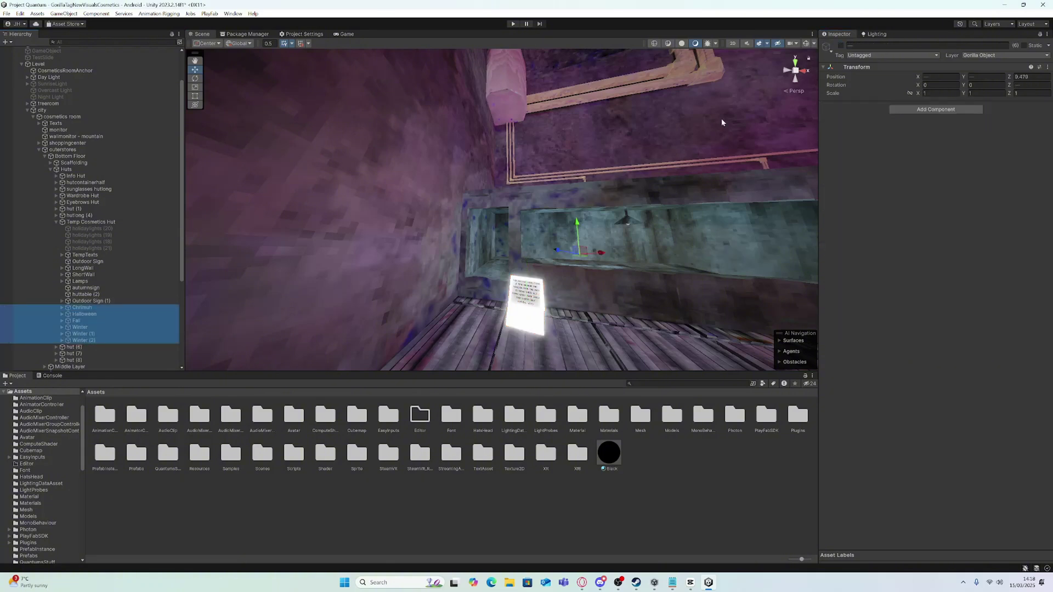
{"action": "left_click", "coordinate": [840, 46]}
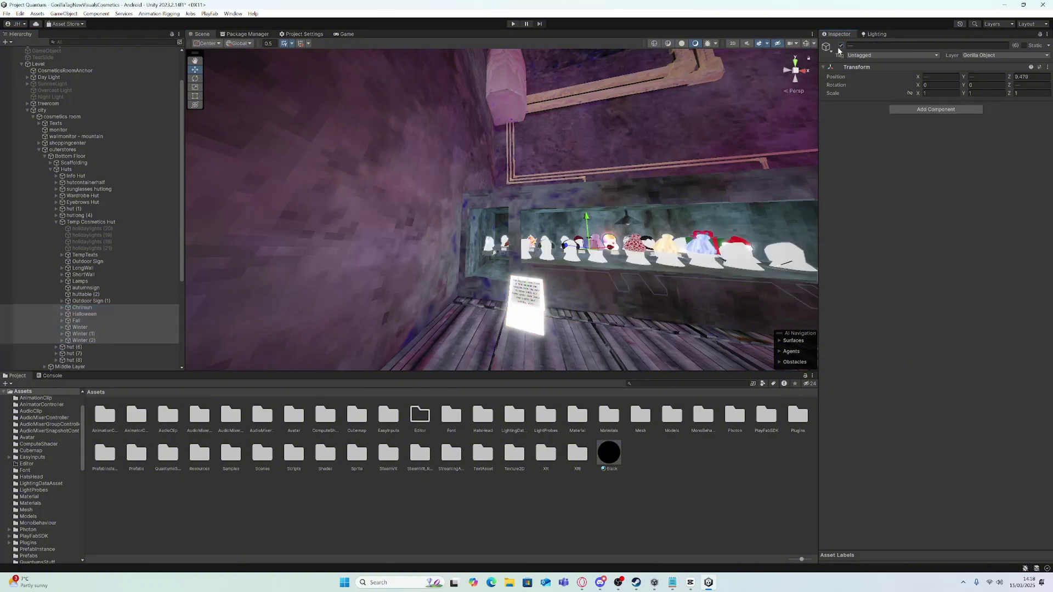
{"action": "left_click", "coordinate": [713, 436]}
{"action": "right_click_drag", "start_coordinate": [501, 356], "coordinate": [543, 252]}
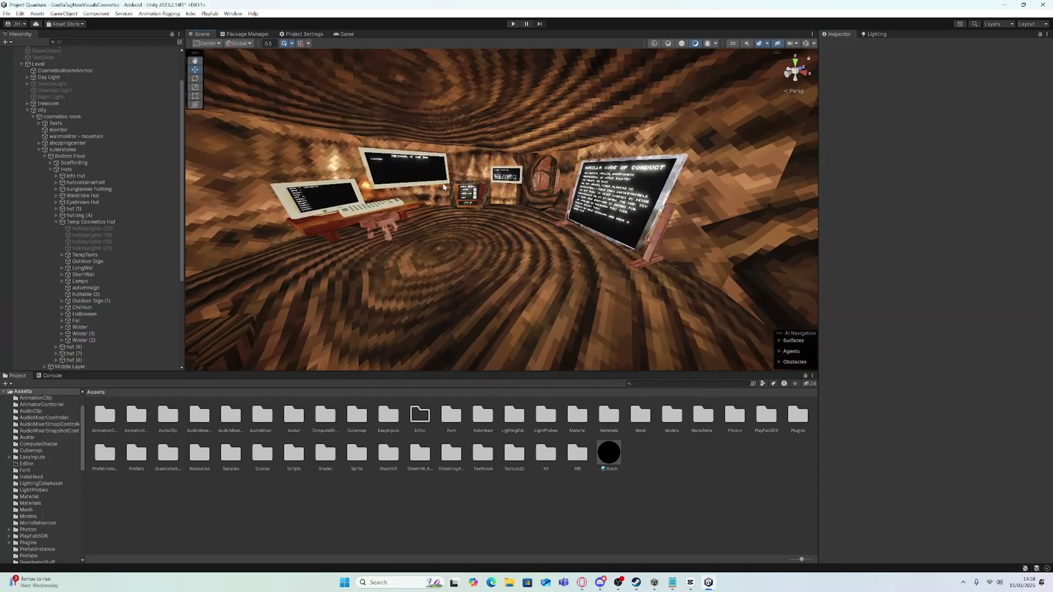
Unpack Post-process_Volume_2 completely from its prefab
{"action": "left_click", "coordinate": [21, 64]}
{"action": "left_click", "coordinate": [56, 176]}
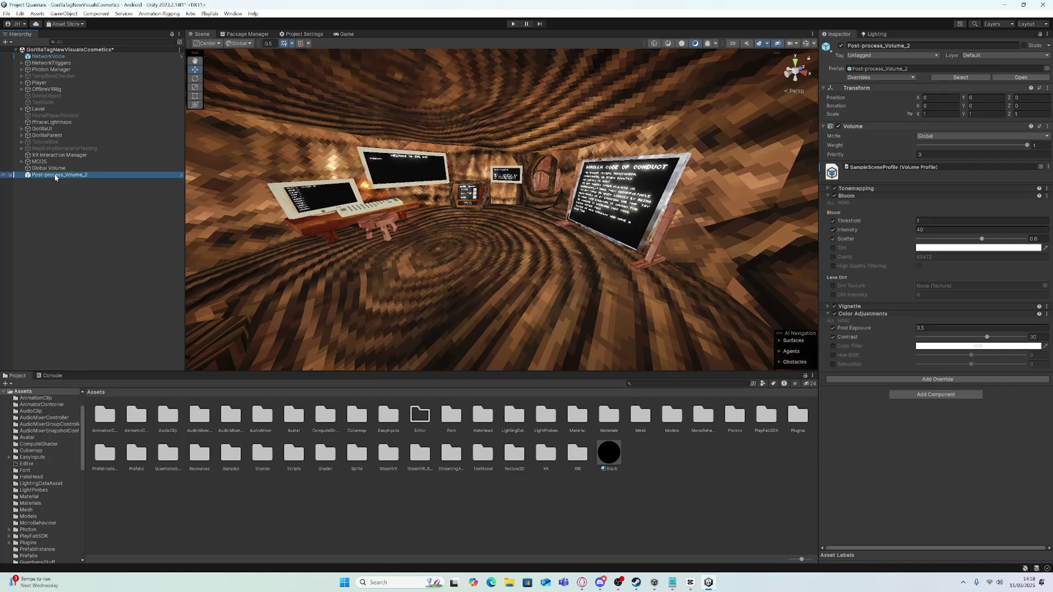
{"action": "right_click", "coordinate": [112, 174]}
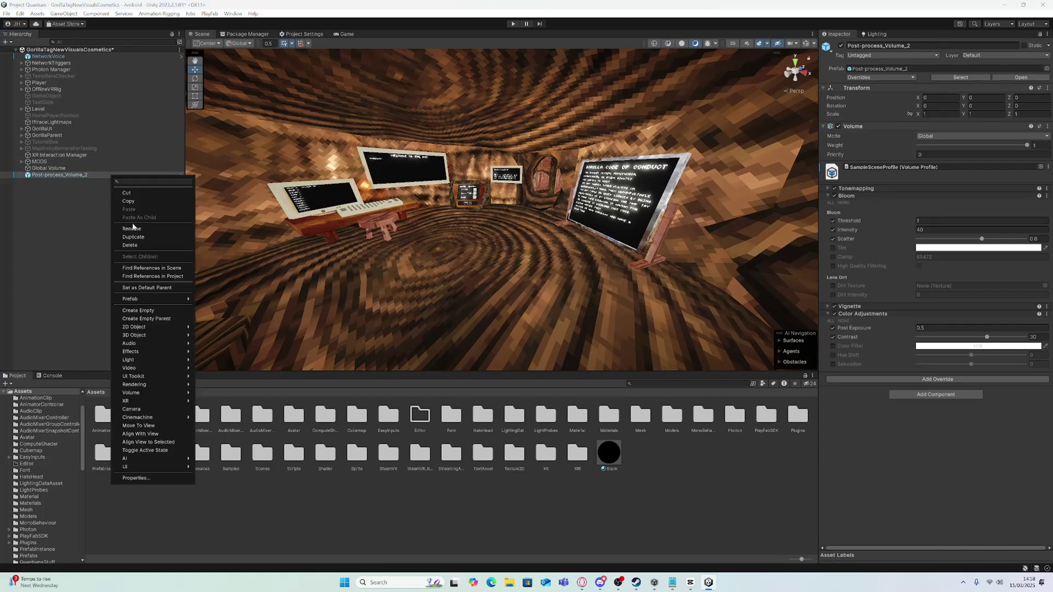
{"action": "mouse_move", "coordinate": [164, 301]}
{"action": "left_click", "coordinate": [239, 369]}
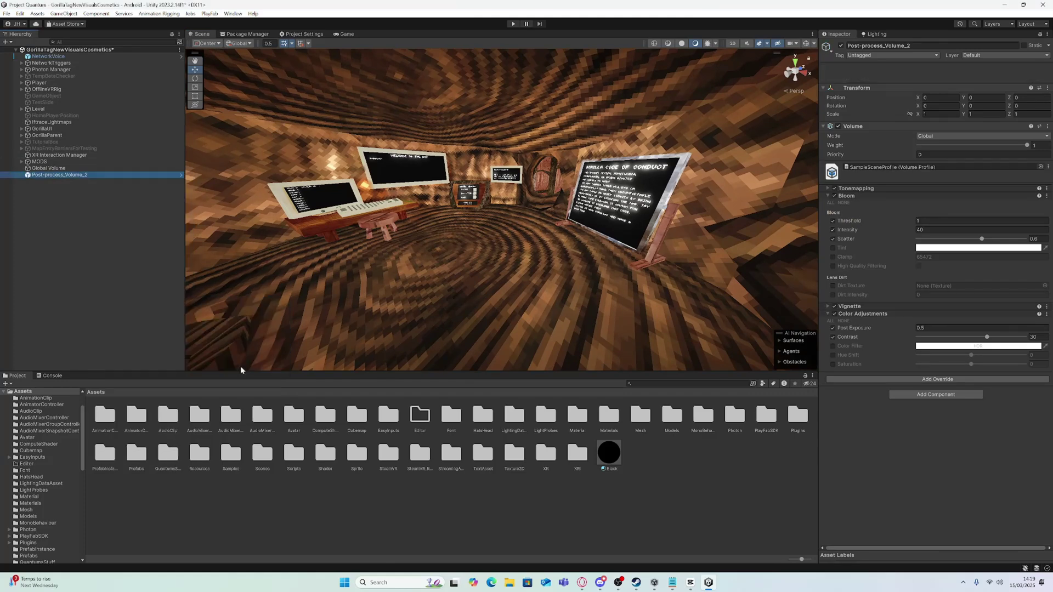
{"action": "right_click_drag", "start_coordinate": [548, 275], "coordinate": [591, 289]}
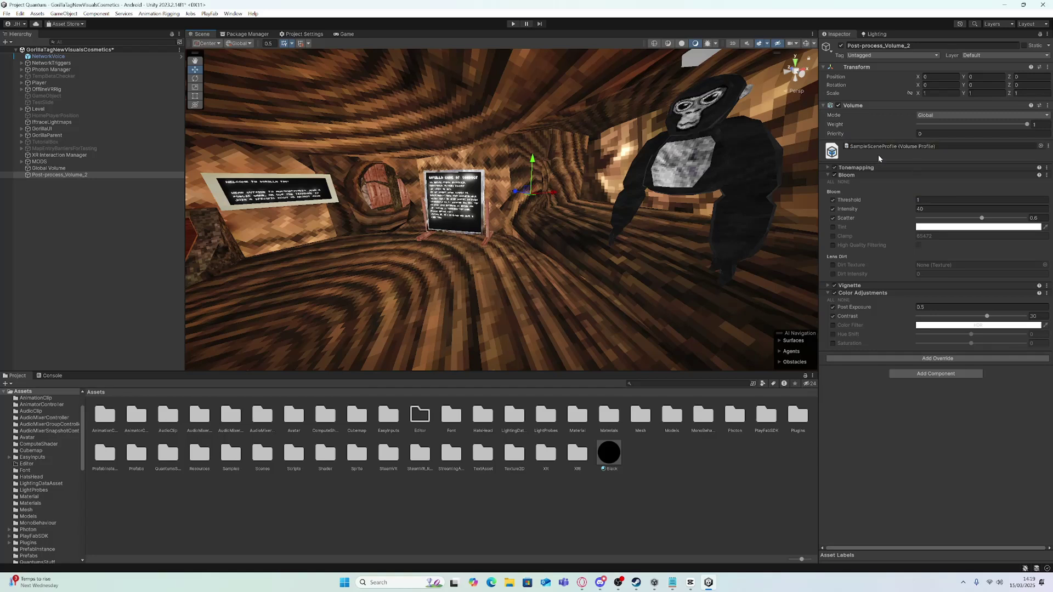
Set Bloom Threshold to 0.9 and Scatter to 0.7, then settle on 0.6
{"action": "left_click", "coordinate": [867, 168]}
{"action": "left_click", "coordinate": [859, 168]}
{"action": "left_click", "coordinate": [929, 209]}
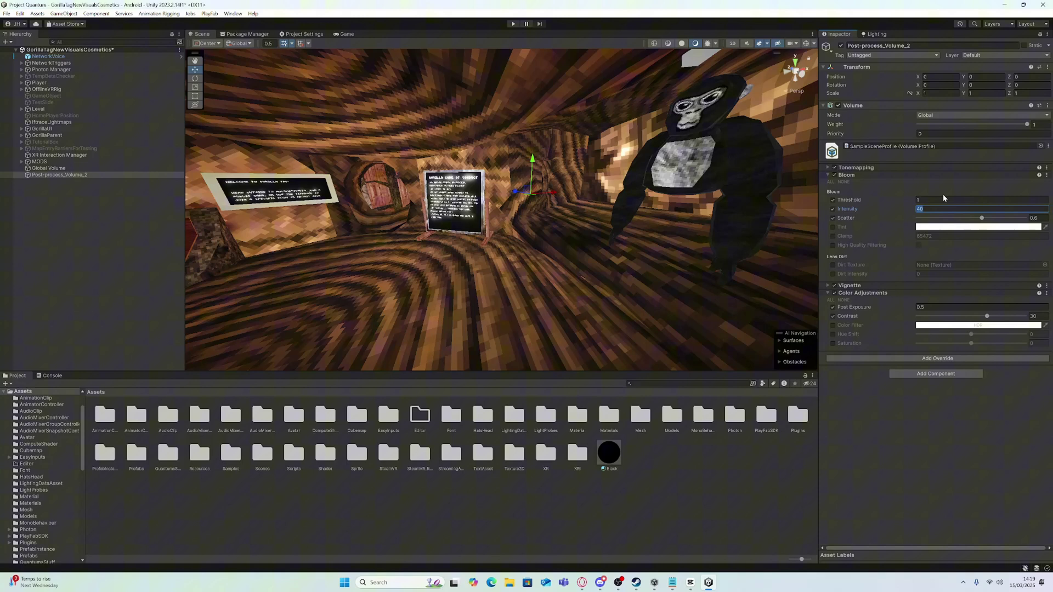
{"action": "left_click", "coordinate": [960, 200]}
{"action": "type", "text": "0.9"}
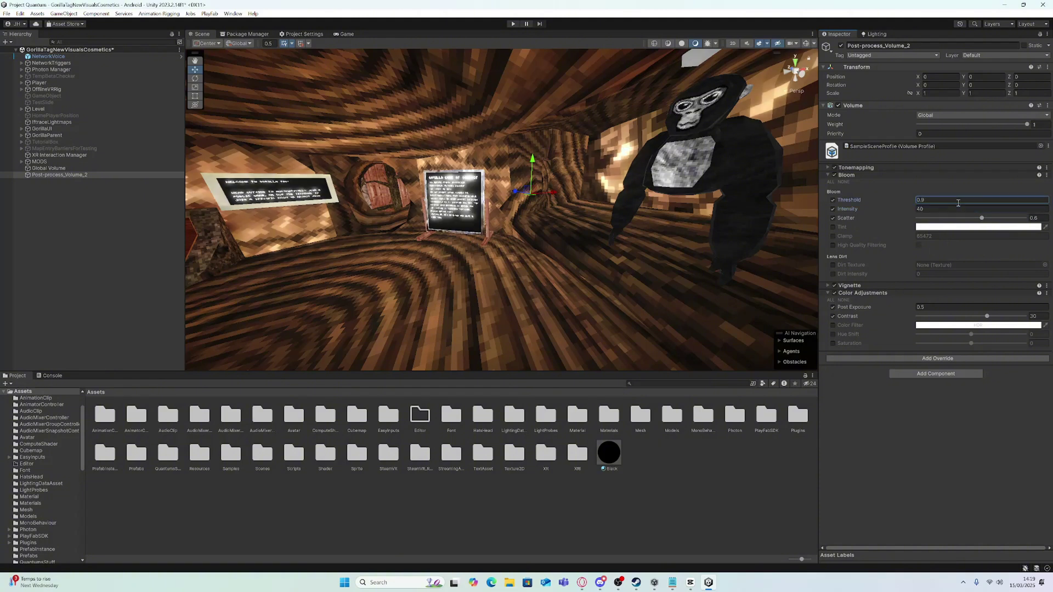
{"action": "right_click_drag", "start_coordinate": [548, 203], "coordinate": [417, 198]}
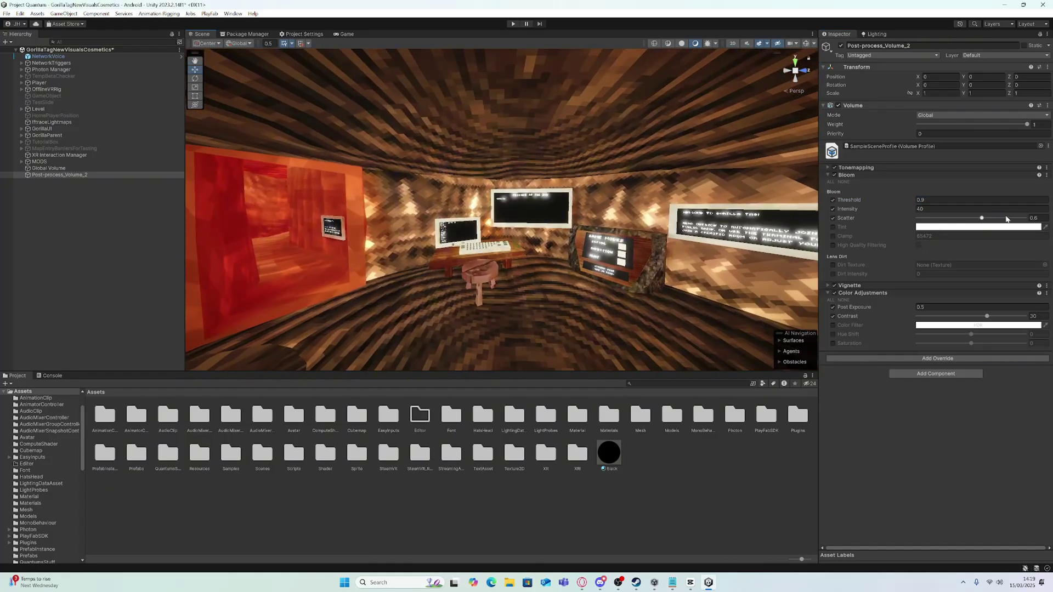
{"action": "left_click", "coordinate": [1039, 217]}
{"action": "type", "text": "0.7"}
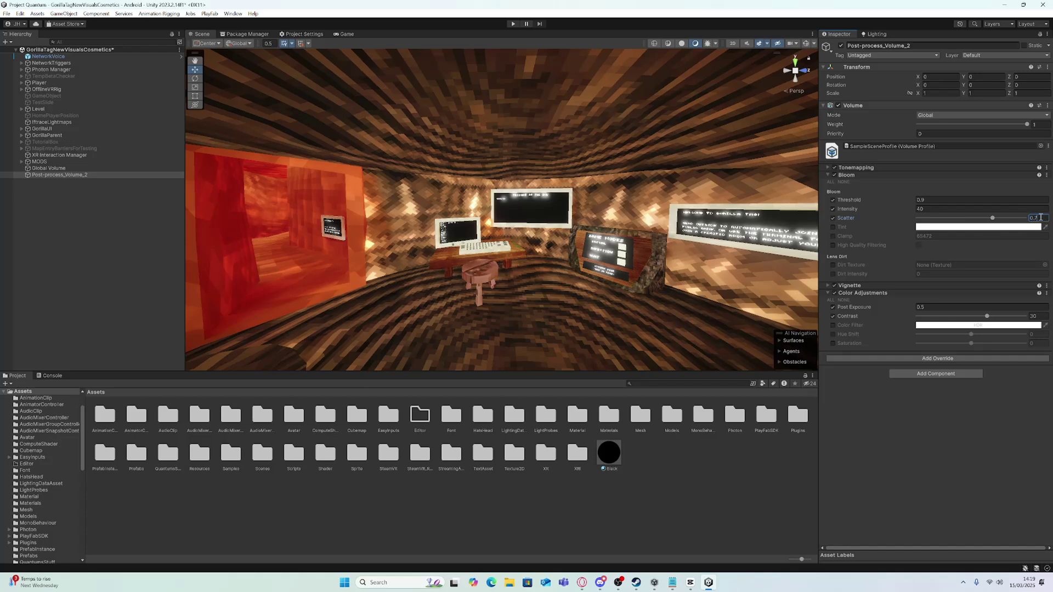
{"action": "left_click", "coordinate": [1041, 218]}
{"action": "type", "text": "0.6"}
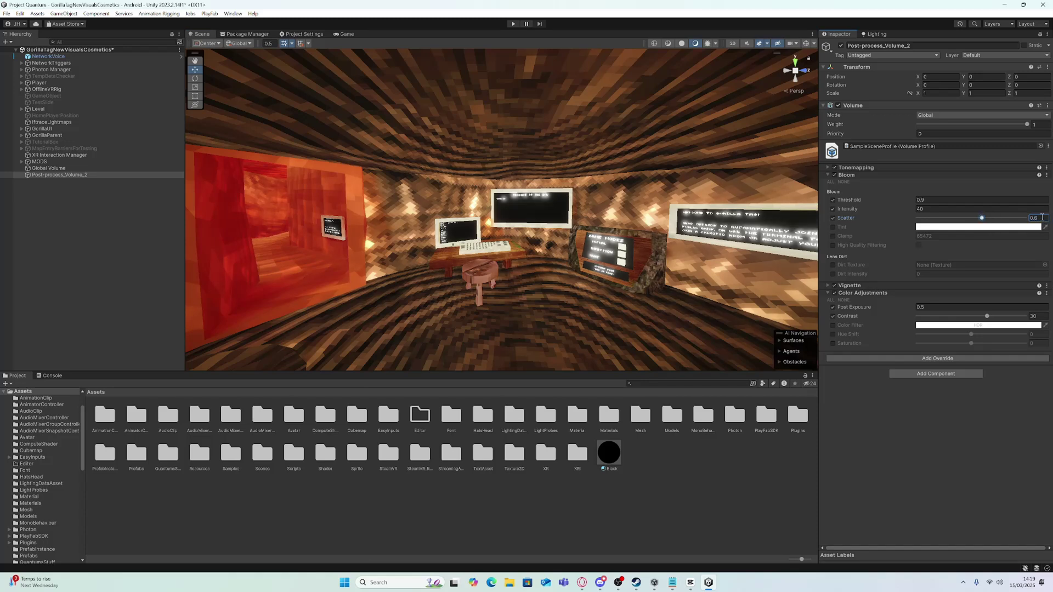
Toggle the Vignette effect off and on to compare, leaving it enabled
{"action": "left_click", "coordinate": [860, 175]}
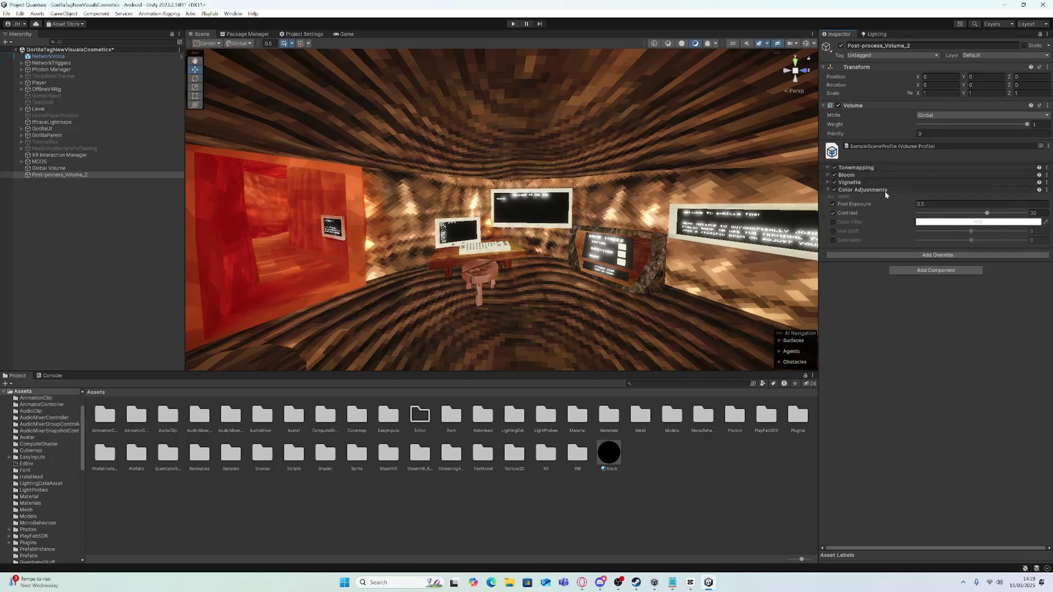
{"action": "left_click", "coordinate": [864, 182]}
{"action": "left_click", "coordinate": [863, 182]}
{"action": "left_click", "coordinate": [834, 182]}
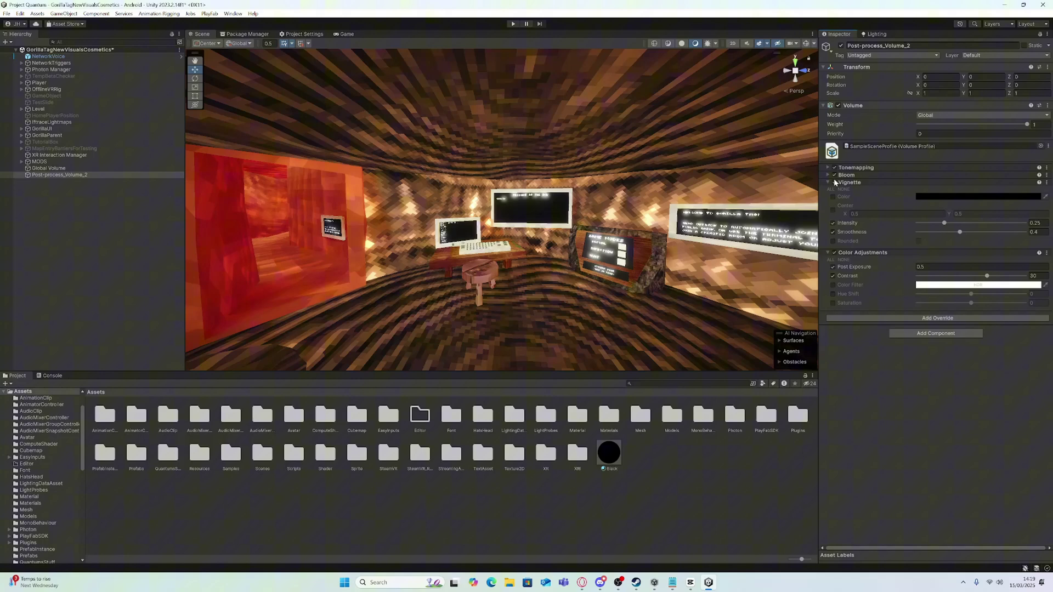
{"action": "left_click", "coordinate": [835, 183]}
{"action": "left_click", "coordinate": [834, 182]}
{"action": "left_click", "coordinate": [834, 183]}
{"action": "left_click", "coordinate": [835, 183]}
{"action": "left_click", "coordinate": [834, 183]}
{"action": "left_click", "coordinate": [835, 183]}
{"action": "left_click", "coordinate": [835, 184]}
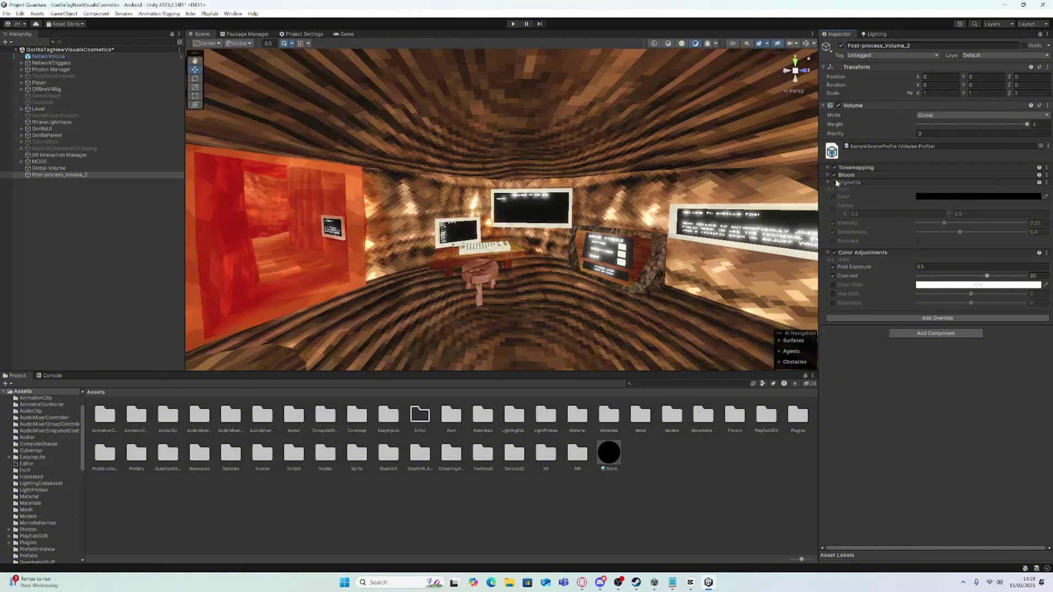
{"action": "left_click", "coordinate": [835, 183]}
{"action": "left_click", "coordinate": [854, 183]}
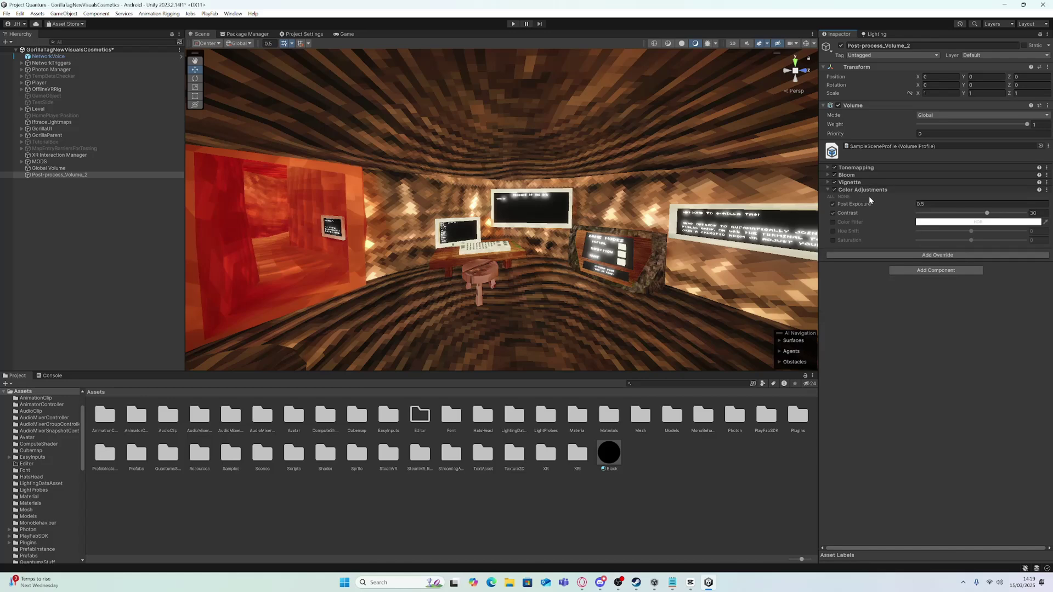
Set Color Adjustments Post Exposure to 0.3 and Contrast to 40
{"action": "left_click", "coordinate": [931, 204]}
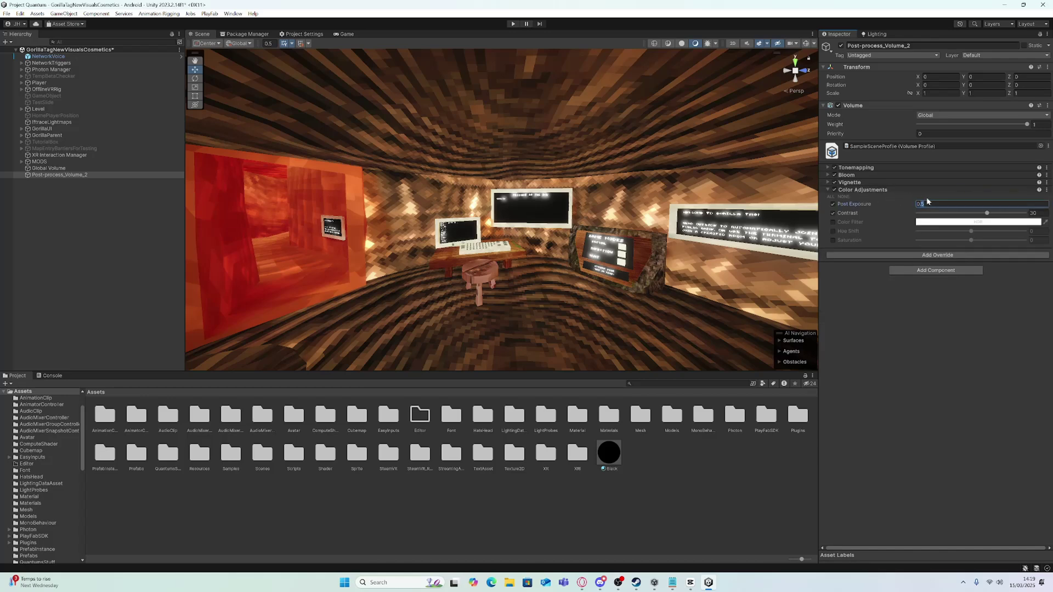
{"action": "type", "text": "0.2"}
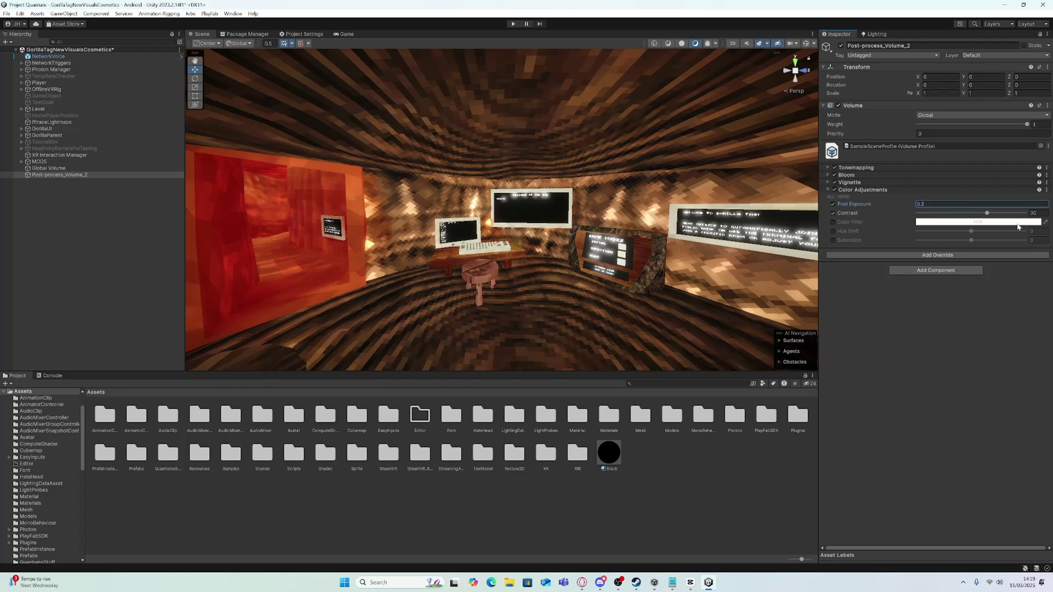
{"action": "left_click", "coordinate": [1041, 213]}
{"action": "type", "text": "40"}
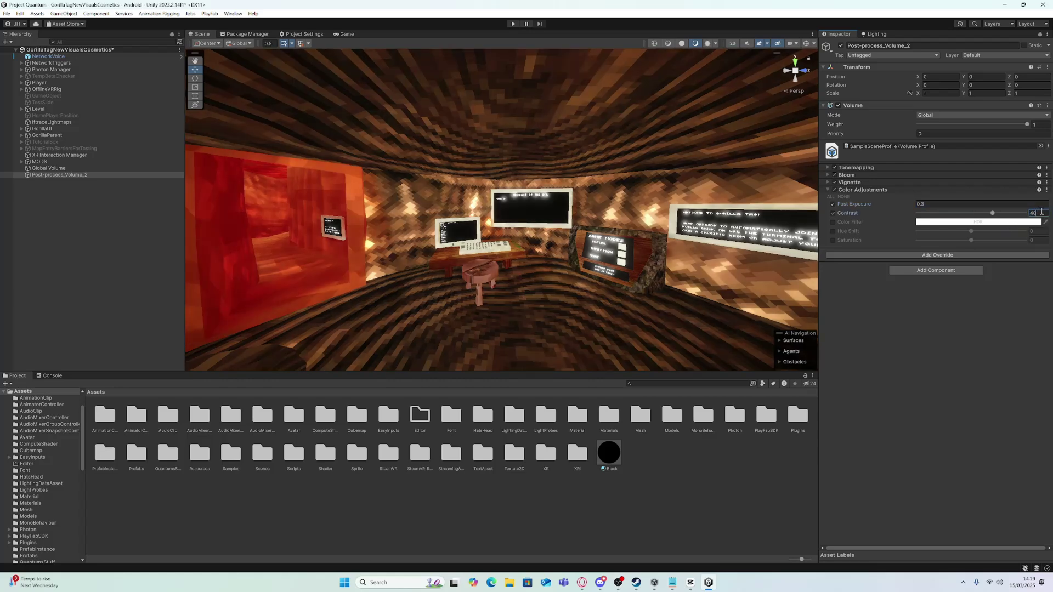
{"action": "mouse_move", "coordinate": [757, 225]}
{"action": "right_mouse_down"}
{"action": "mouse_move", "coordinate": [746, 231]}
{"action": "mouse_move", "coordinate": [755, 220]}
{"action": "right_mouse_up"}
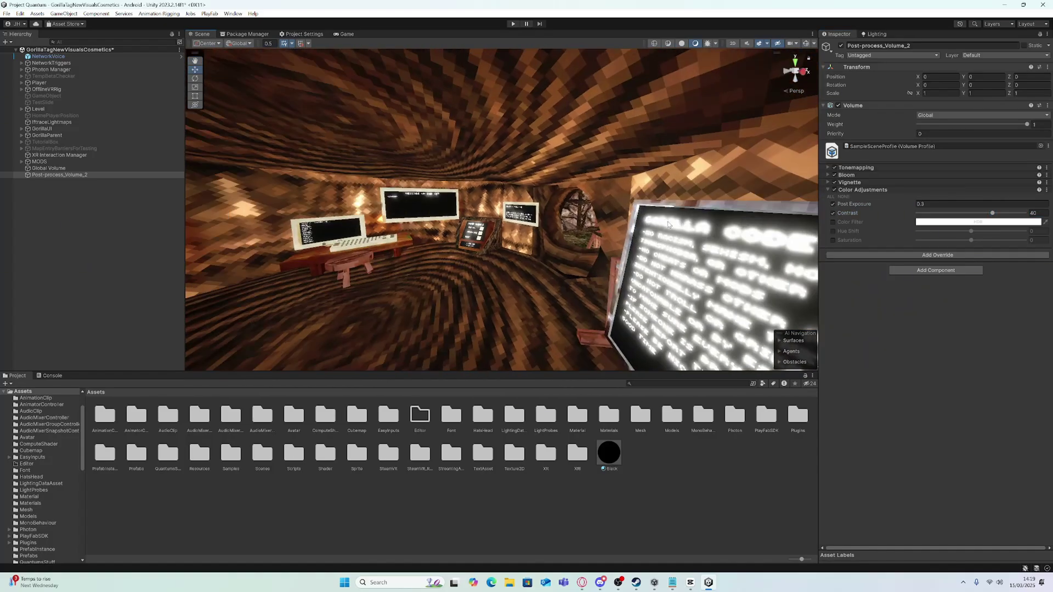
Tint the Bloom red, then magenta FF00FF, then turn the tint override off
{"action": "left_click", "coordinate": [851, 182]}
{"action": "left_click", "coordinate": [847, 175]}
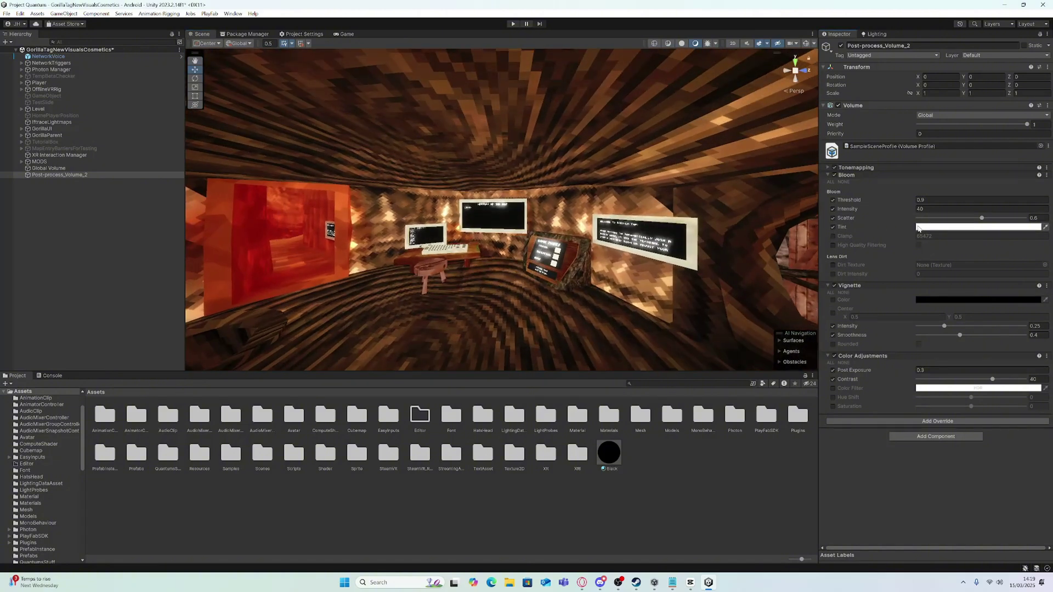
{"action": "left_click", "coordinate": [918, 227]}
{"action": "left_click_drag", "start_coordinate": [972, 279], "coordinate": [1036, 245]}
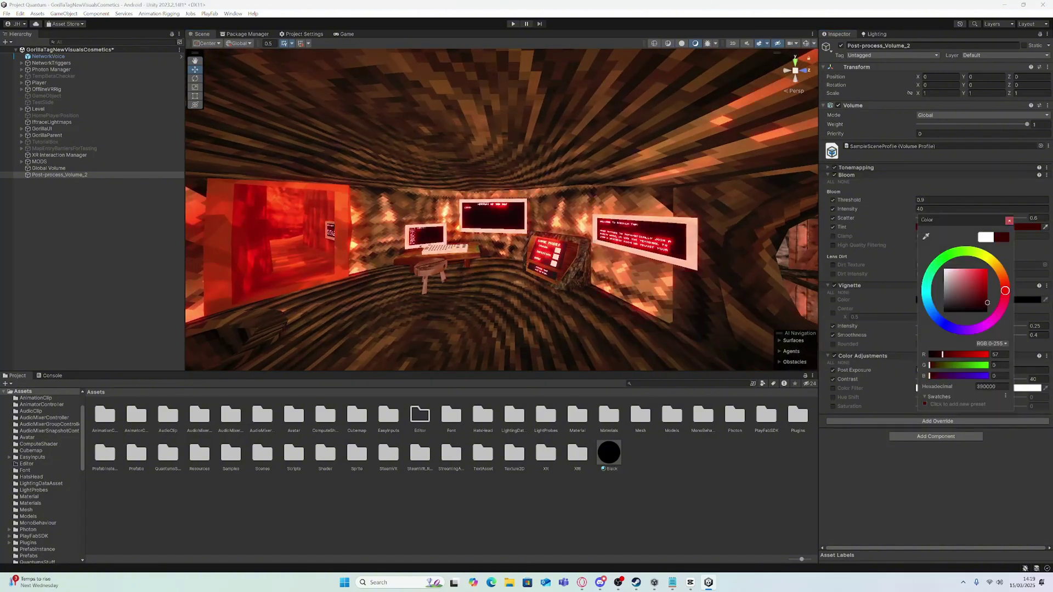
{"action": "left_click_drag", "start_coordinate": [962, 375], "coordinate": [989, 376]}
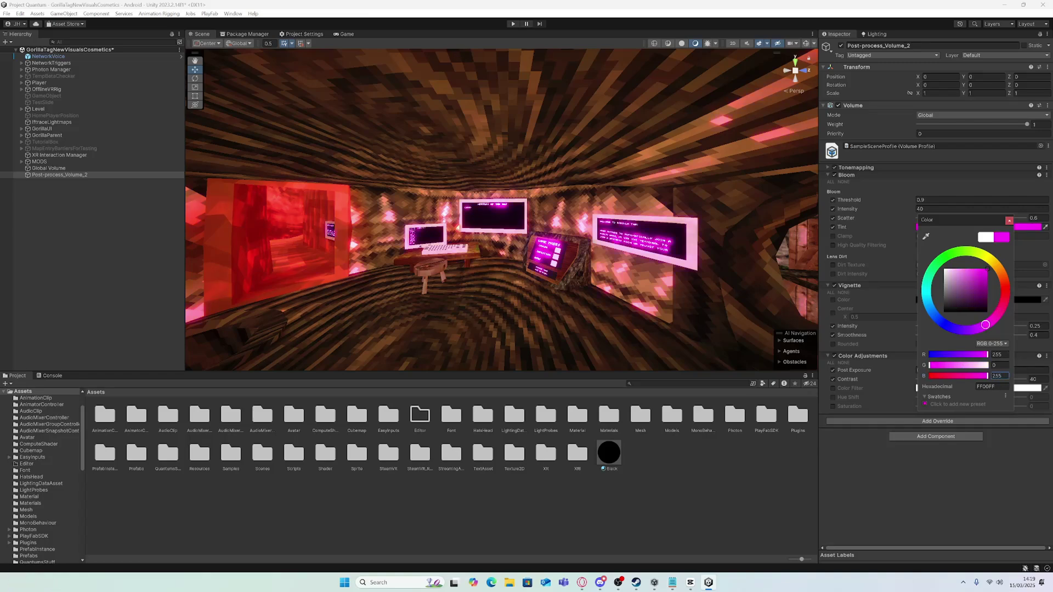
{"action": "right_click_drag", "start_coordinate": [603, 263], "coordinate": [472, 255]}
{"action": "left_click", "coordinate": [833, 227]}
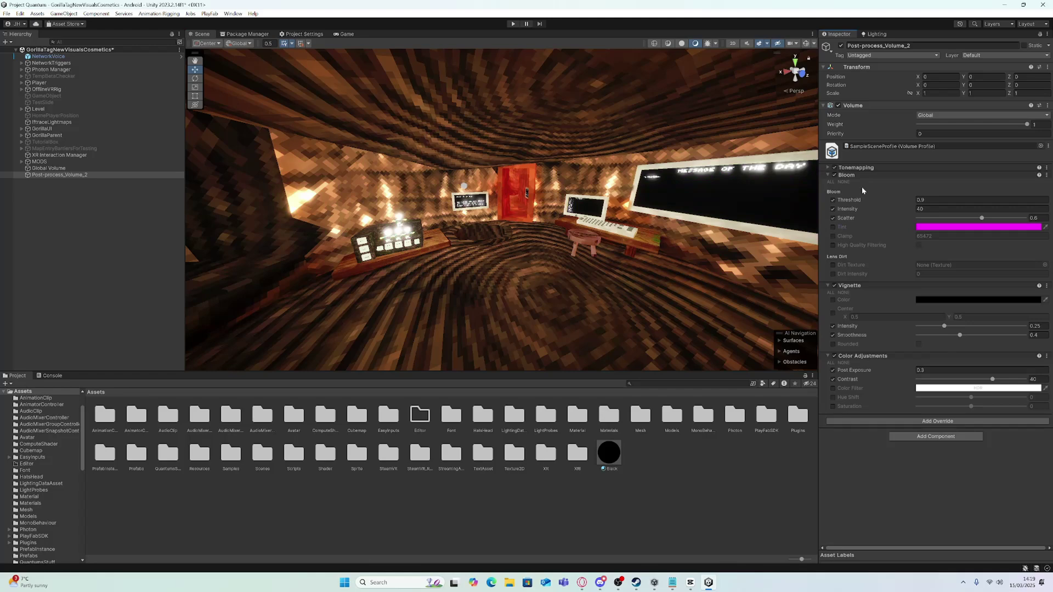
{"action": "left_click", "coordinate": [871, 175]}
Deselect the post-process volume and fly the scene camera out to the outdoor trees
{"action": "left_click", "coordinate": [708, 451]}
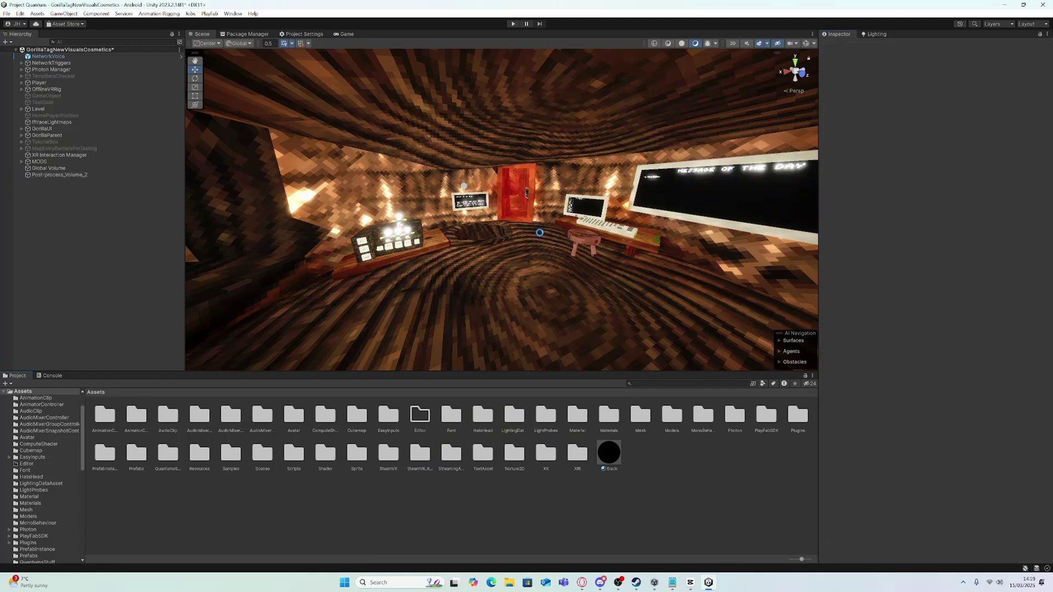
{"action": "right_click_drag", "start_coordinate": [548, 211], "coordinate": [647, 329]}
In PhotonServerSettings, replace the old App Version and change Fixed Region from us to eu
{"action": "left_click", "coordinate": [710, 385]}
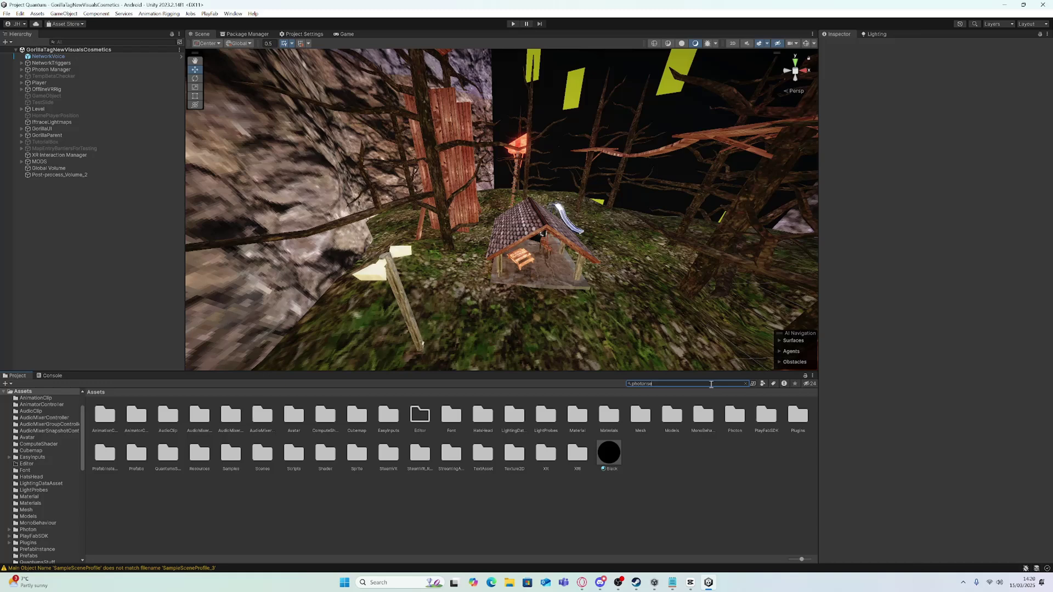
{"action": "type", "text": "photonserversett"}
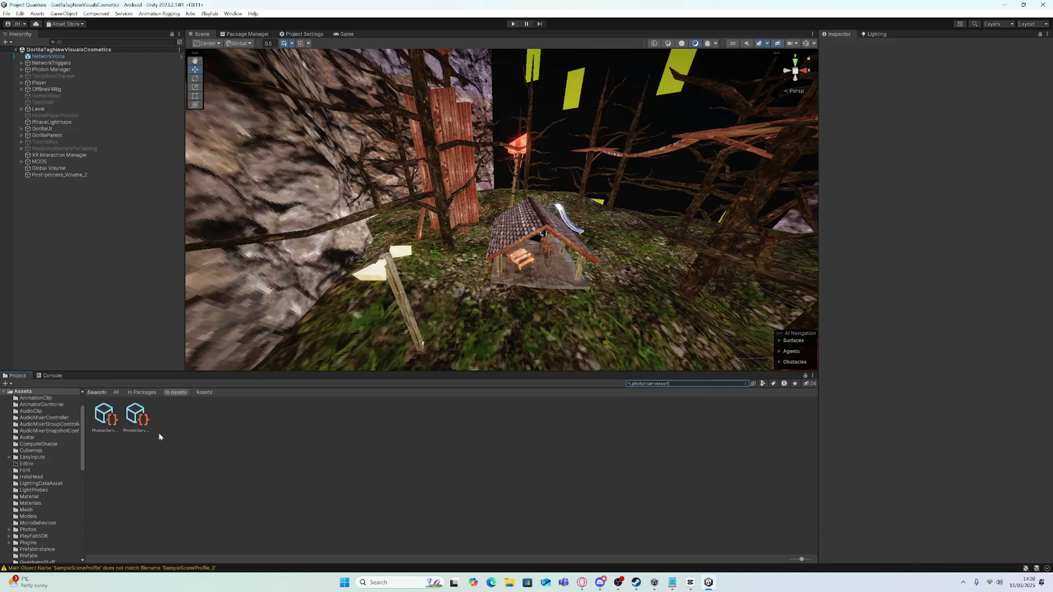
{"action": "left_click", "coordinate": [136, 416]}
{"action": "left_click", "coordinate": [104, 416]}
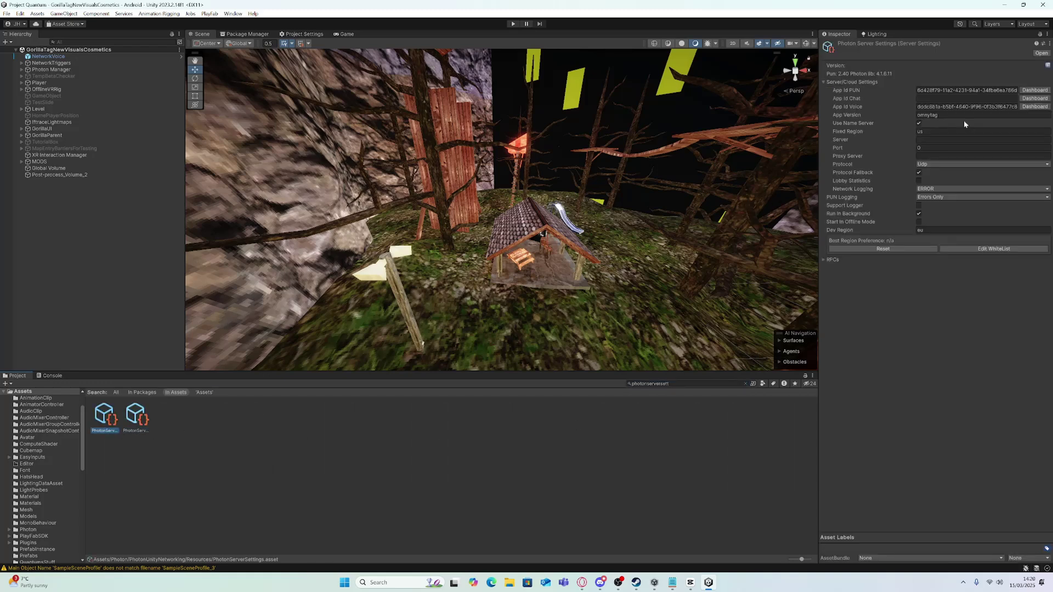
{"action": "left_click", "coordinate": [948, 113]}
{"action": "key", "text": "BackSpace"}
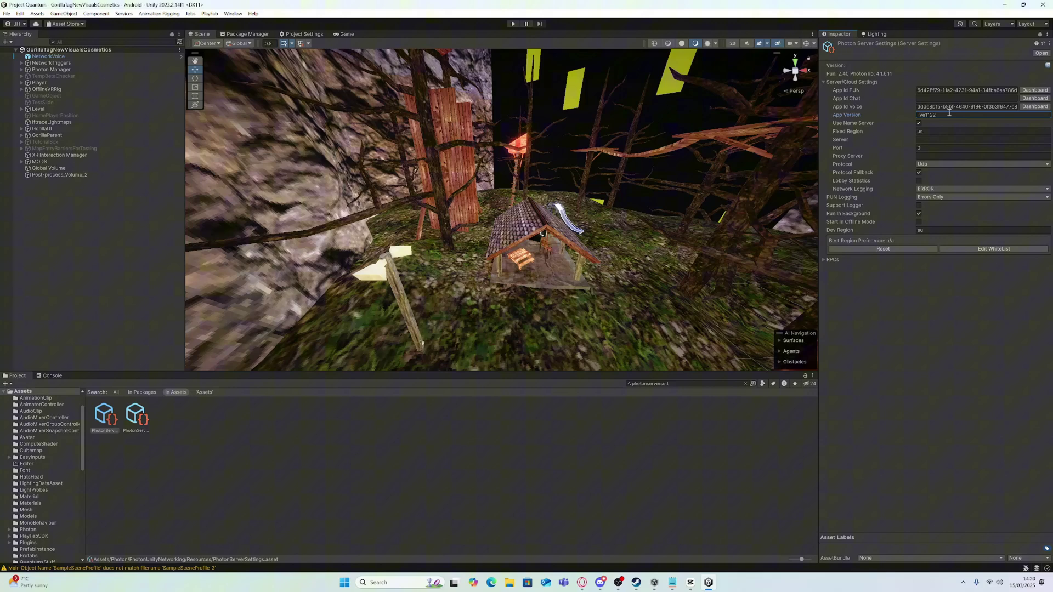
{"action": "left_click", "coordinate": [936, 132]}
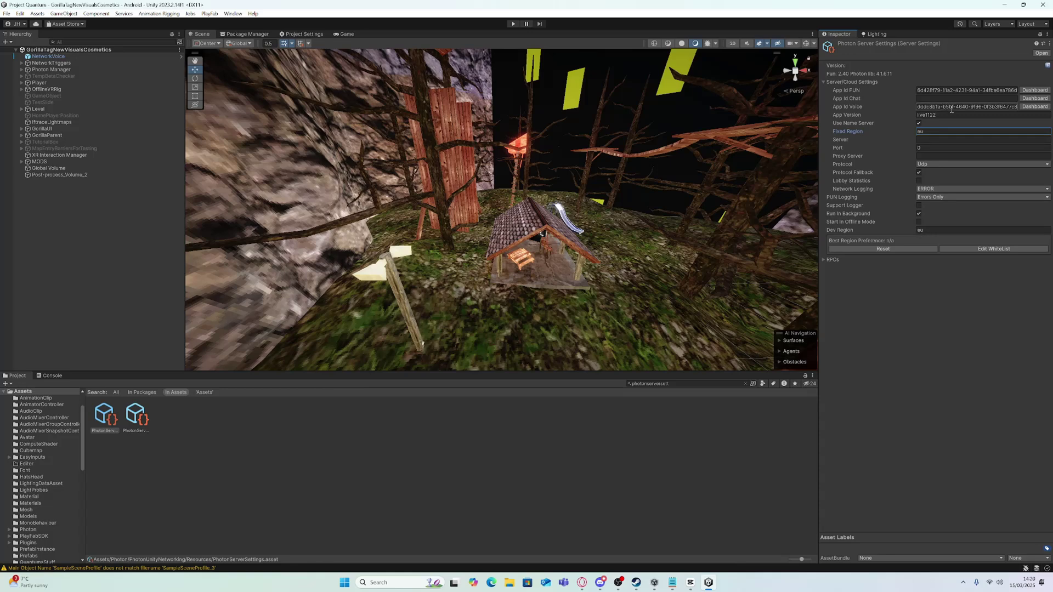
Paste PlayFab's Photon Realtime App ID into App Id PUN
{"action": "left_click", "coordinate": [582, 582]}
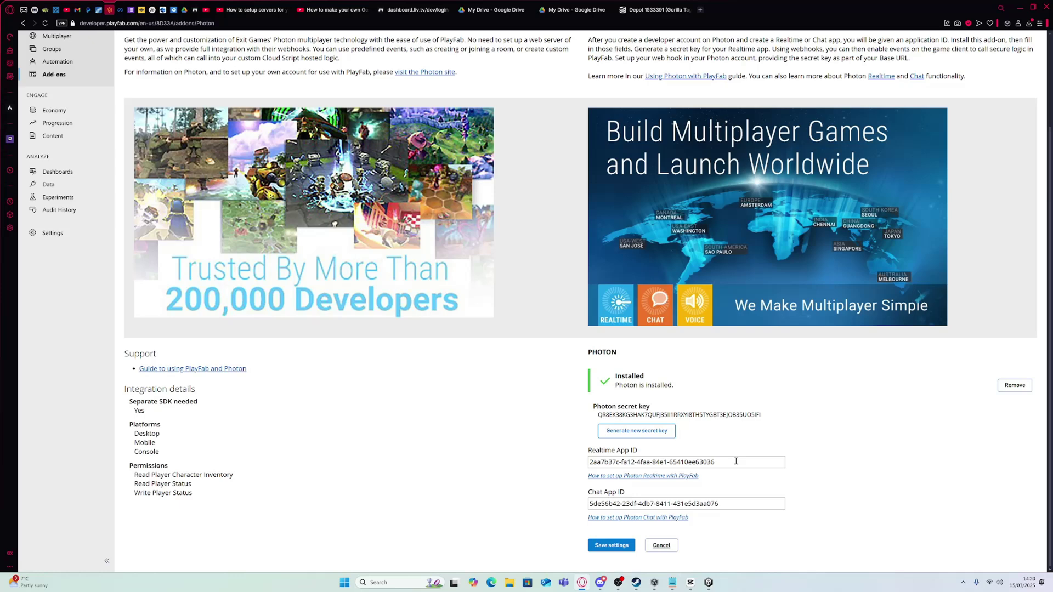
{"action": "left_click_drag", "start_coordinate": [736, 461], "coordinate": [588, 462]}
{"action": "key", "text": "ctrl+c"}
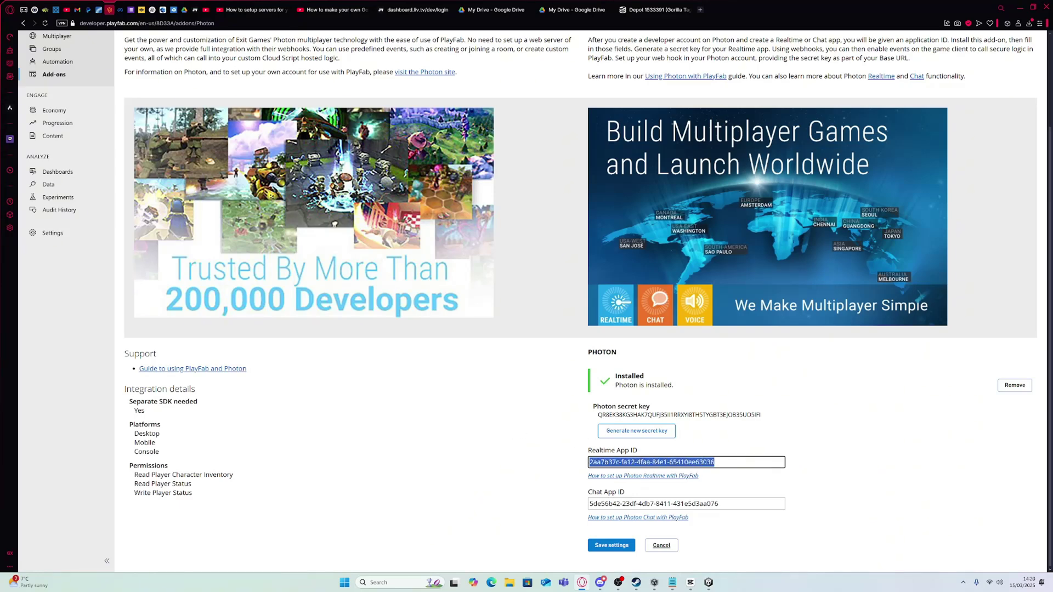
{"action": "left_click", "coordinate": [708, 582]}
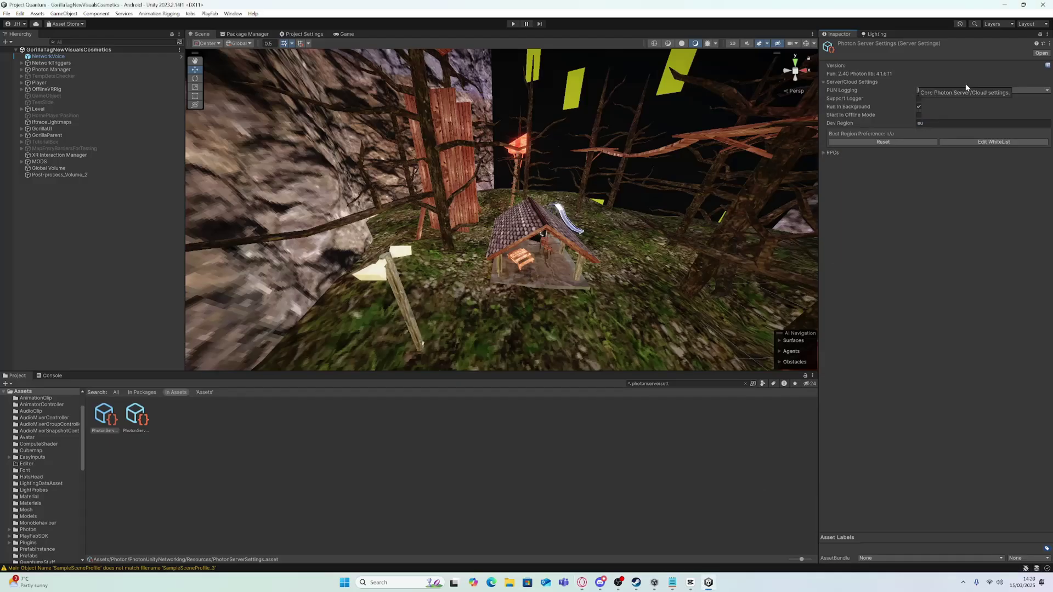
{"action": "left_click", "coordinate": [940, 90]}
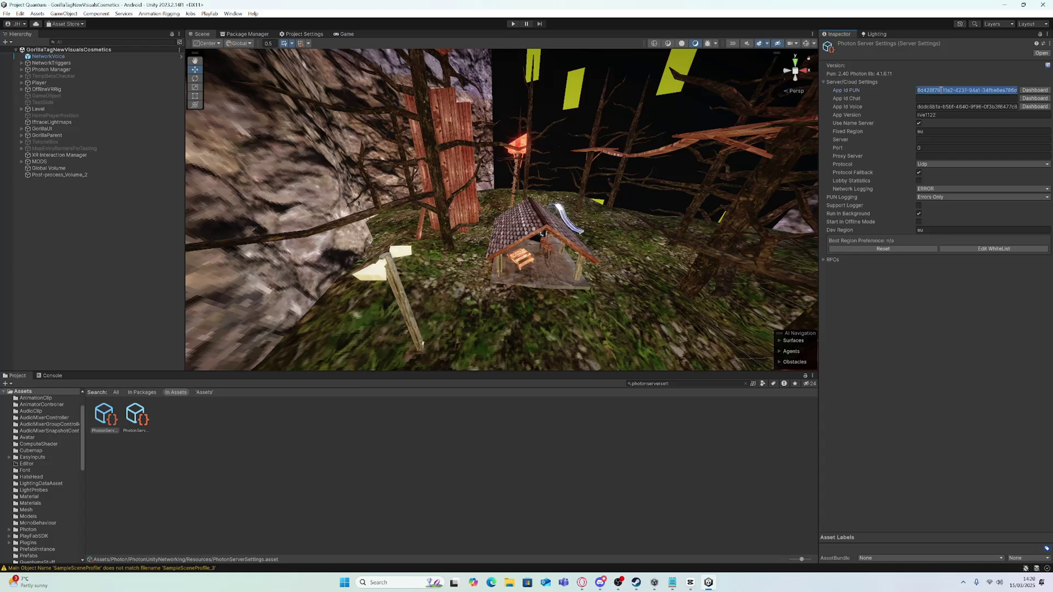
{"action": "key", "text": "ctrl+v"}
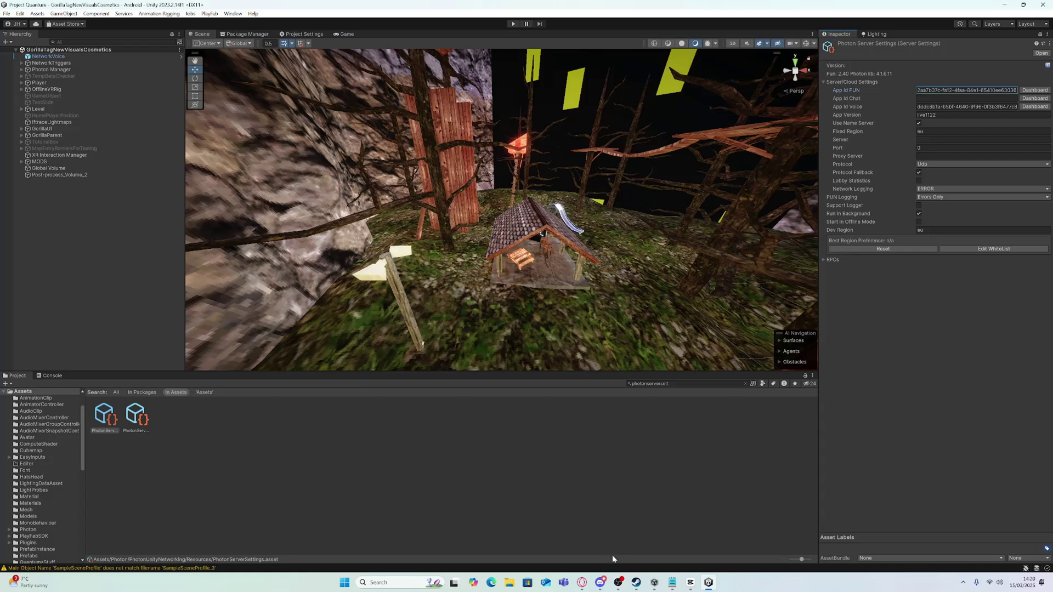
Paste PlayFab's Photon Chat App ID into App Id Voice
{"action": "left_click", "coordinate": [581, 582]}
{"action": "triple_click", "coordinate": [761, 502]}
{"action": "key", "text": "ctrl+c"}
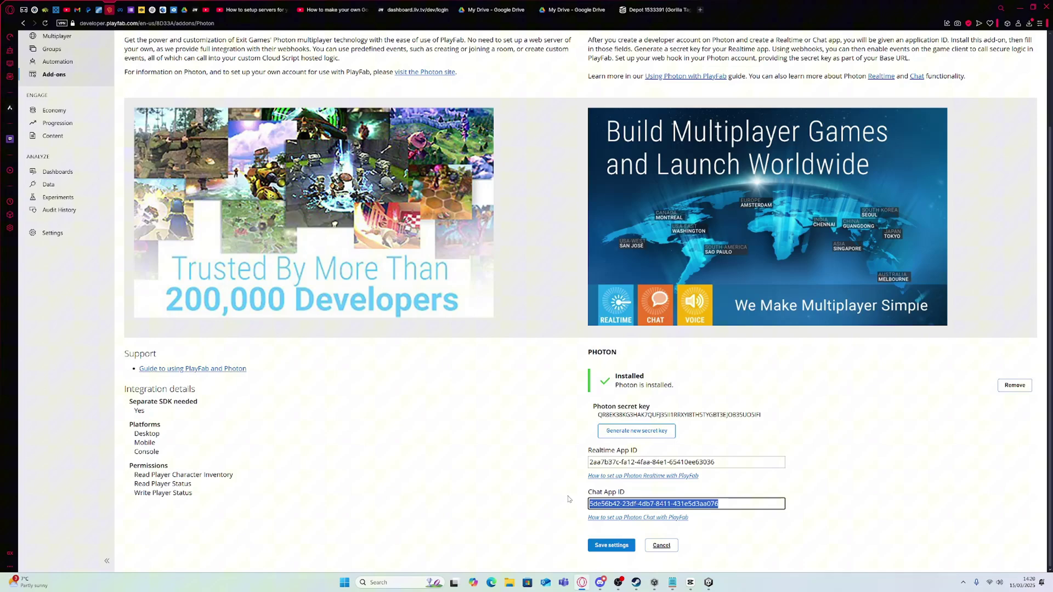
{"action": "left_click", "coordinate": [708, 582]}
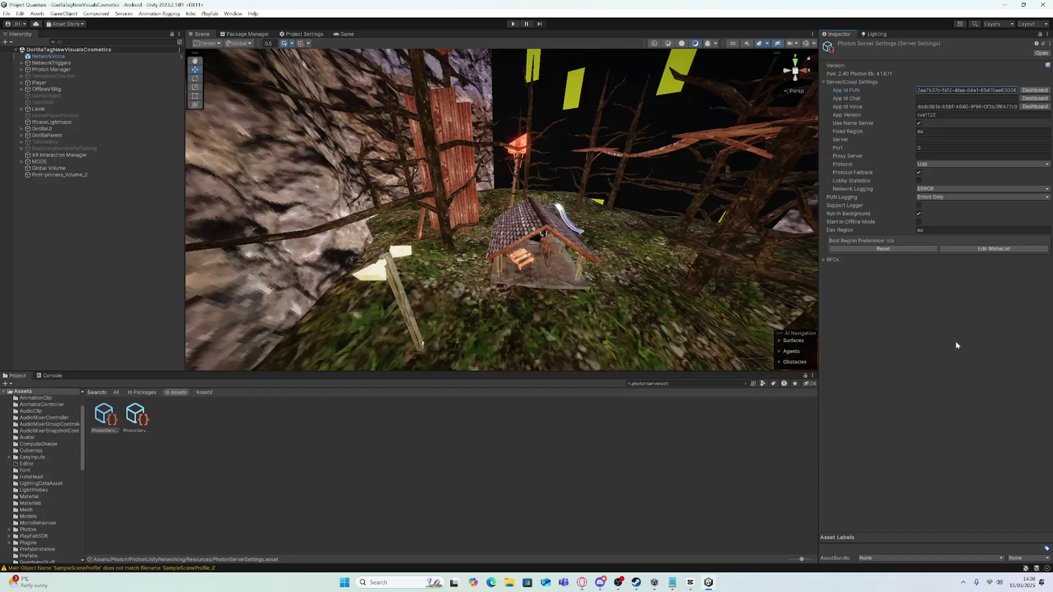
{"action": "left_click", "coordinate": [965, 106]}
{"action": "key", "text": "ctrl+v"}
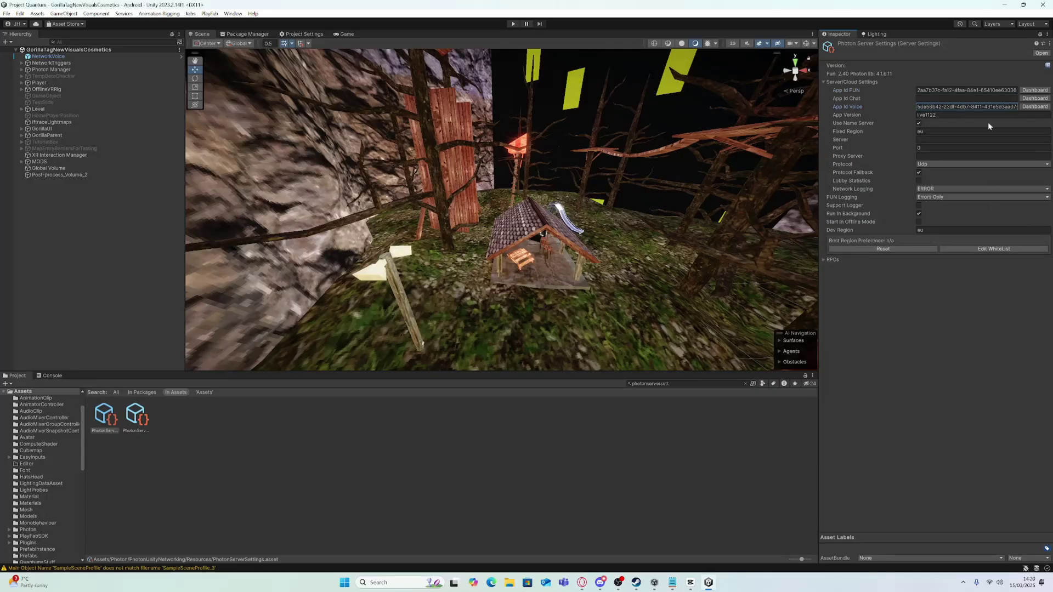
Find PlayFabSharedSettings via 'playfabshared' and paste the portal's title ID into Title Id
{"action": "left_click", "coordinate": [736, 389]}
{"action": "left_click", "coordinate": [735, 386]}
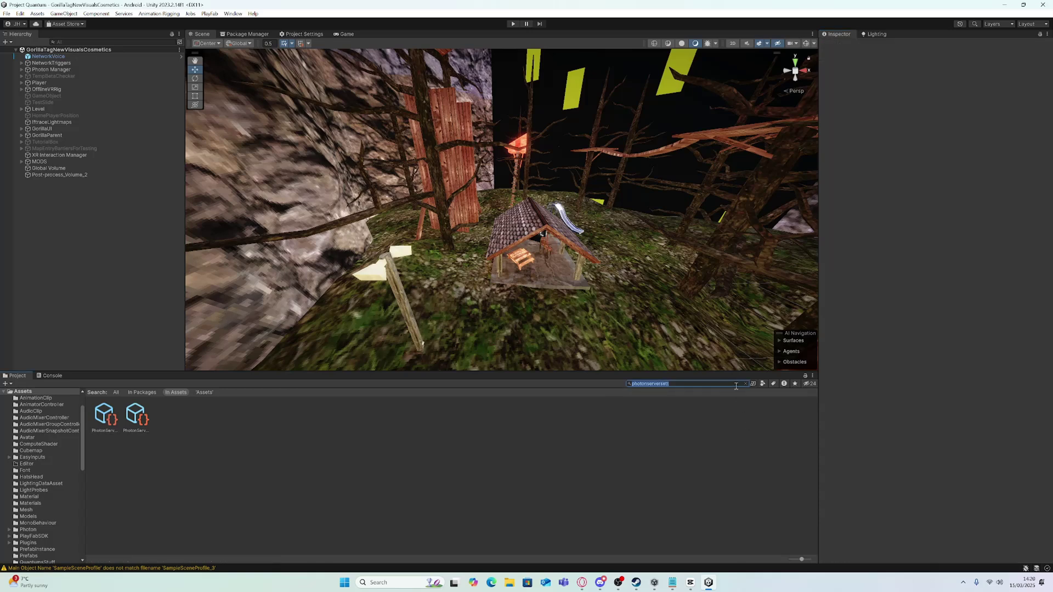
{"action": "type", "text": "playfabsh"}
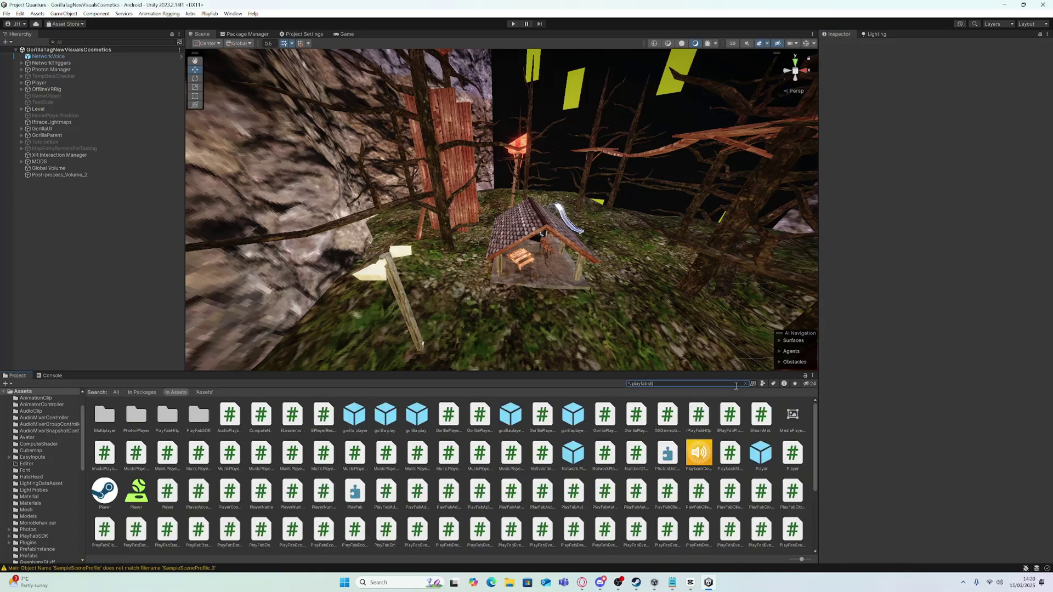
{"action": "type", "text": "ared"}
{"action": "left_click", "coordinate": [167, 416]}
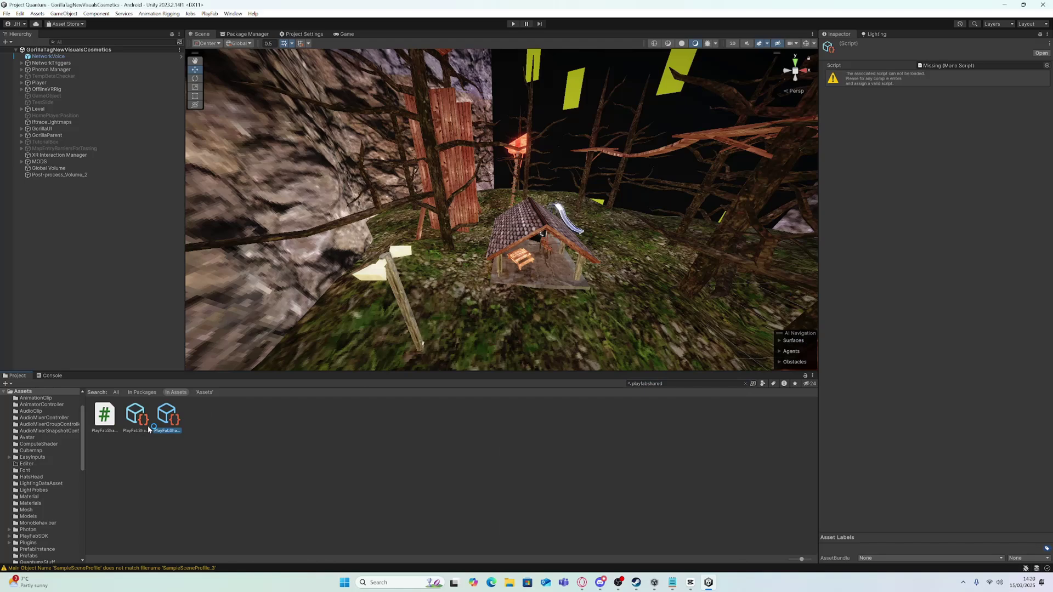
{"action": "left_click", "coordinate": [134, 430]}
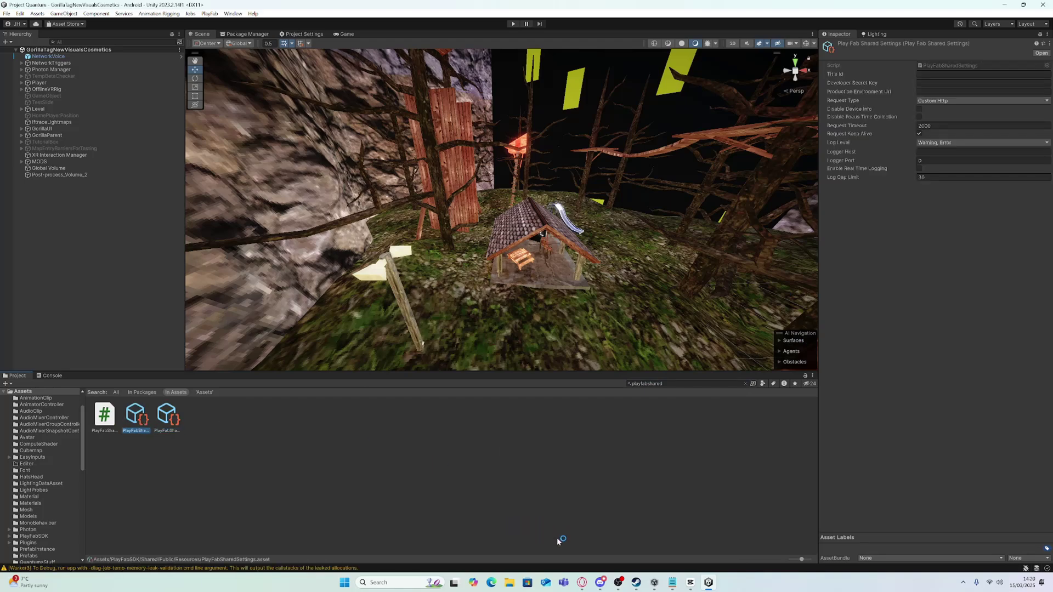
{"action": "left_click", "coordinate": [582, 582]}
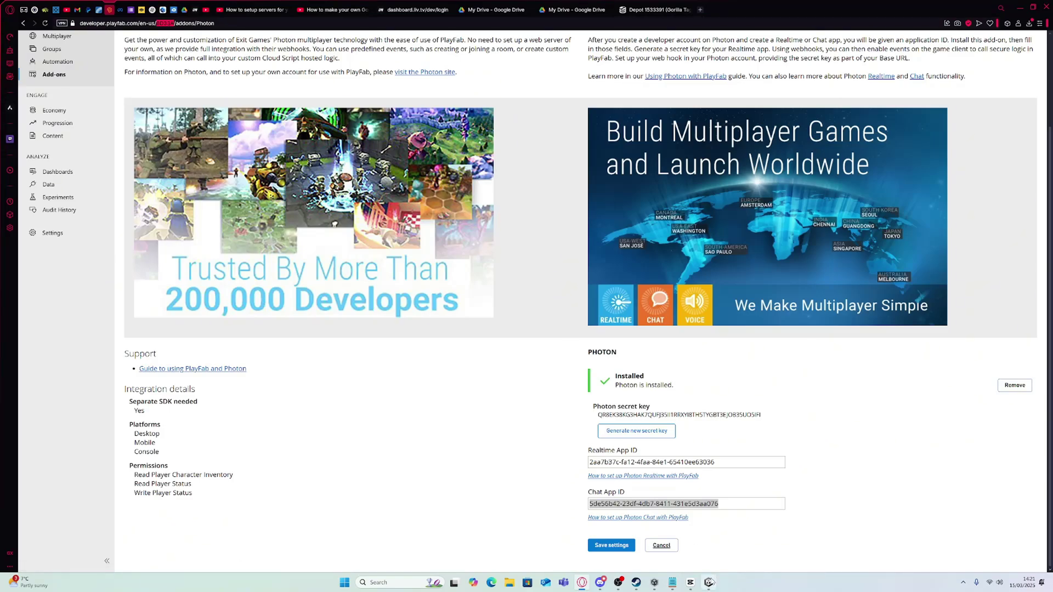
{"action": "left_click", "coordinate": [709, 583]}
{"action": "left_click", "coordinate": [963, 73]}
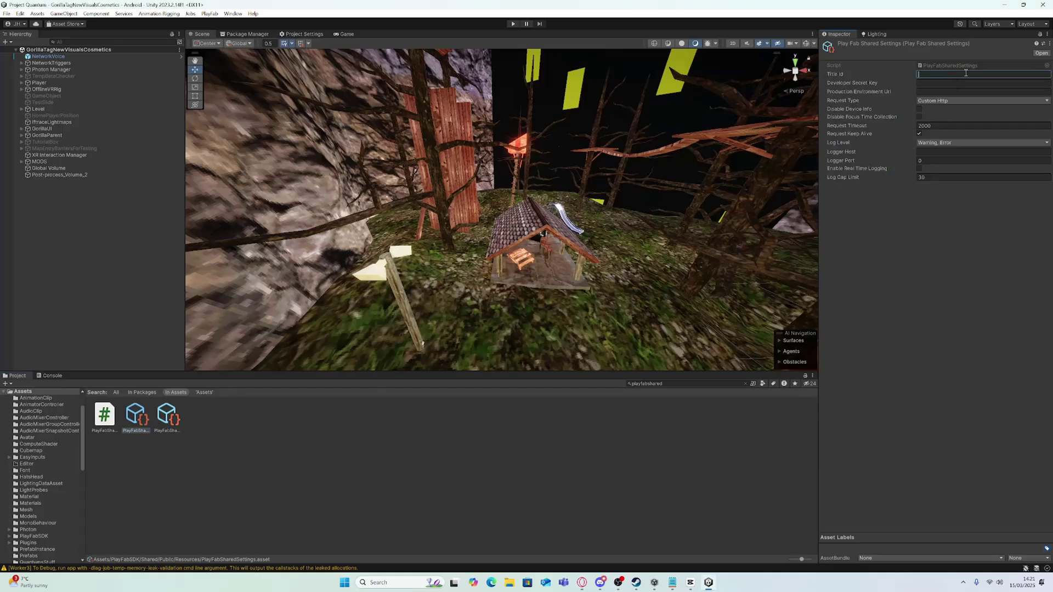
{"action": "type", "text": "8D33A"}
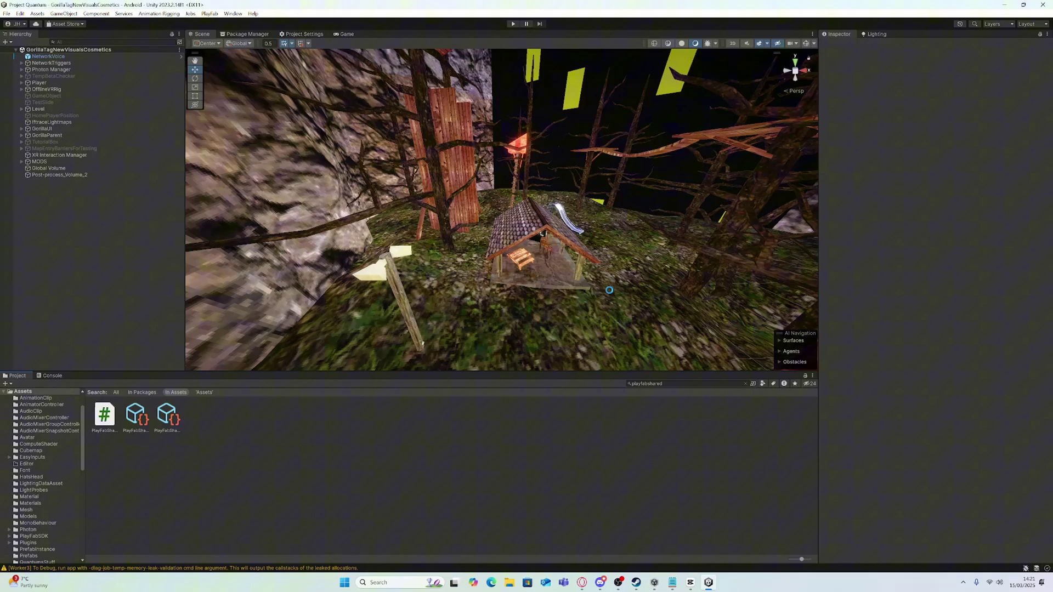
Select the PlayFabAuthenticator object and open its Play Fab Authenticator script in Visual Studio
{"action": "left_click", "coordinate": [746, 383]}
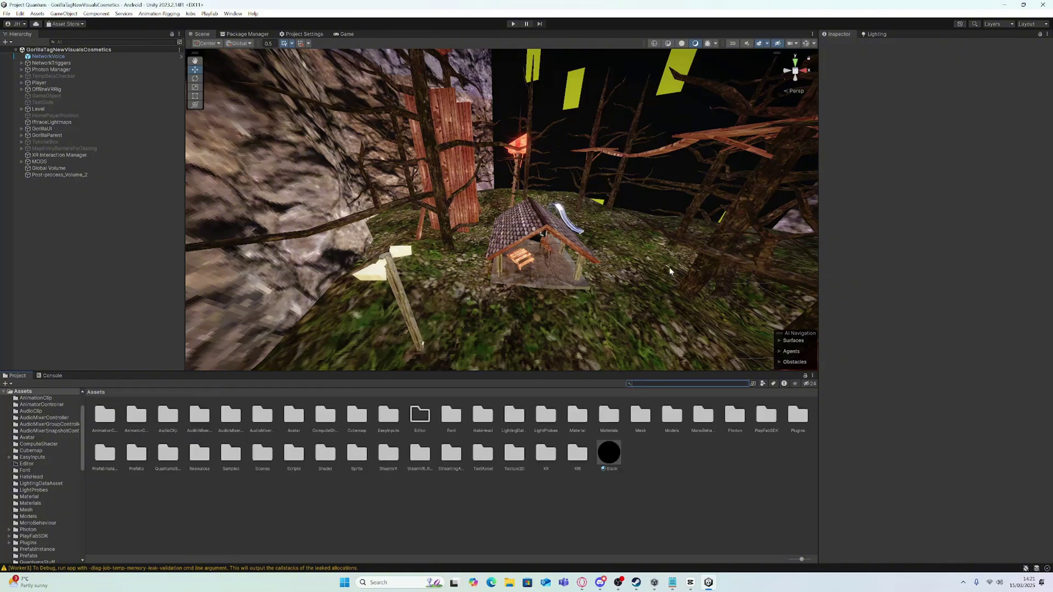
{"action": "right_click_drag", "start_coordinate": [732, 52], "coordinate": [472, 328]}
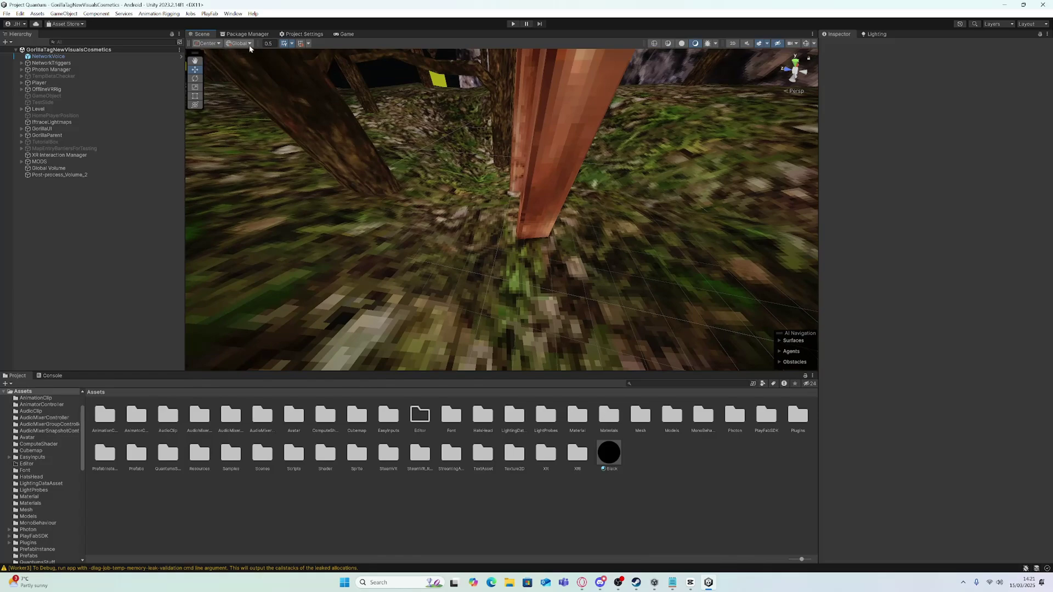
{"action": "scroll", "coordinate": [566, 257], "scroll_direction": "down", "scroll_amount": 10}
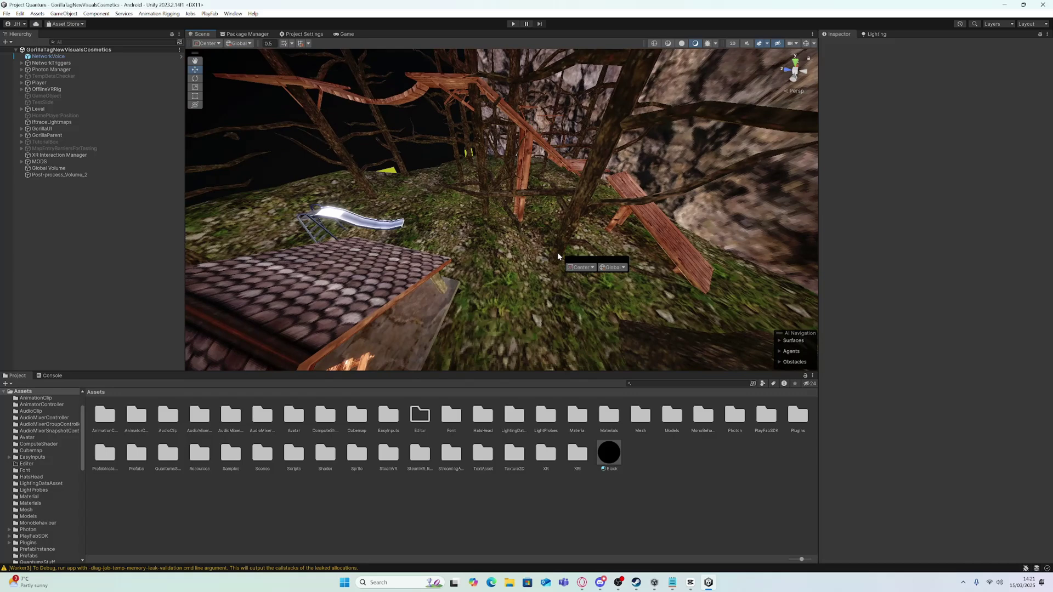
{"action": "right_click_drag", "start_coordinate": [566, 257], "coordinate": [220, 142]}
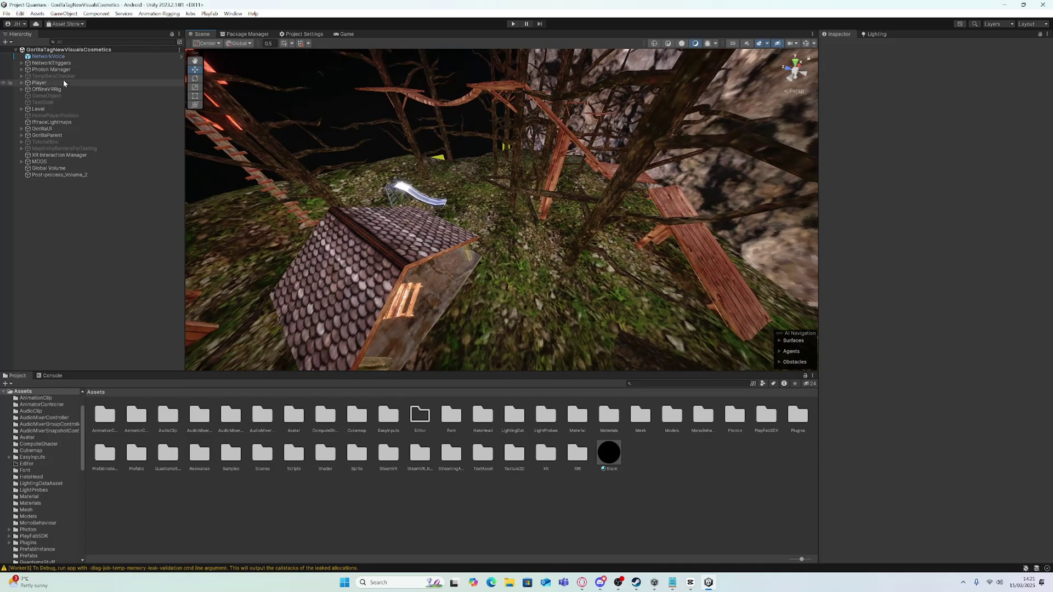
{"action": "left_click", "coordinate": [72, 41]}
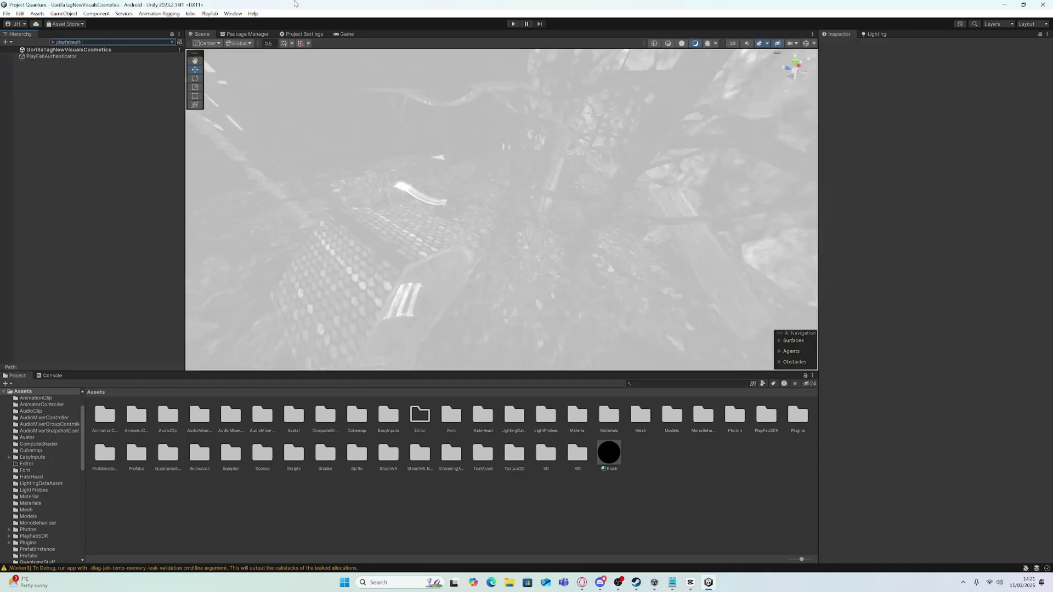
{"action": "left_click", "coordinate": [51, 55]}
{"action": "left_click", "coordinate": [171, 42]}
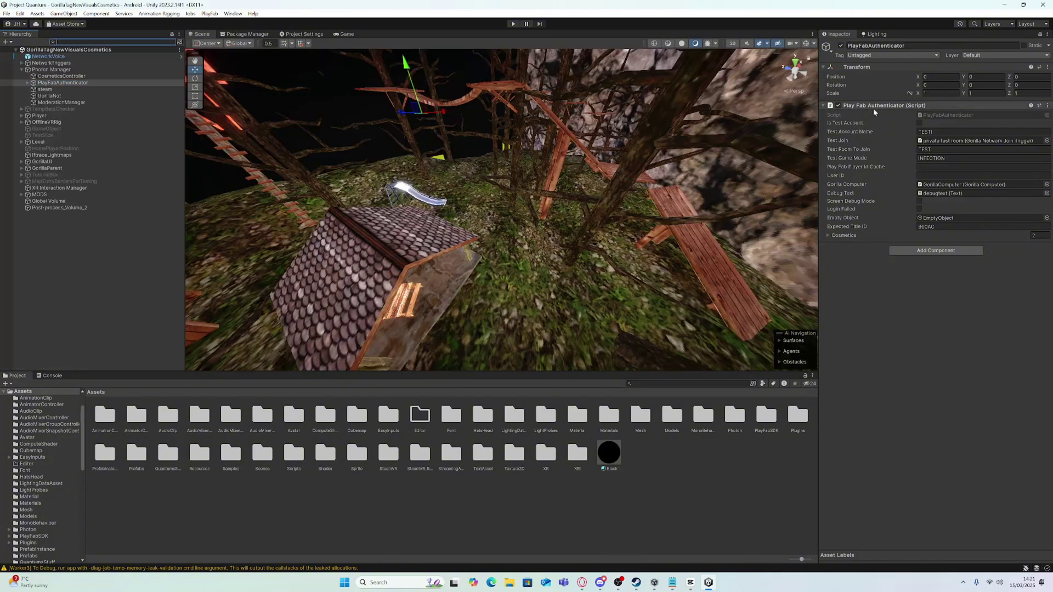
{"action": "right_click", "coordinate": [873, 108]}
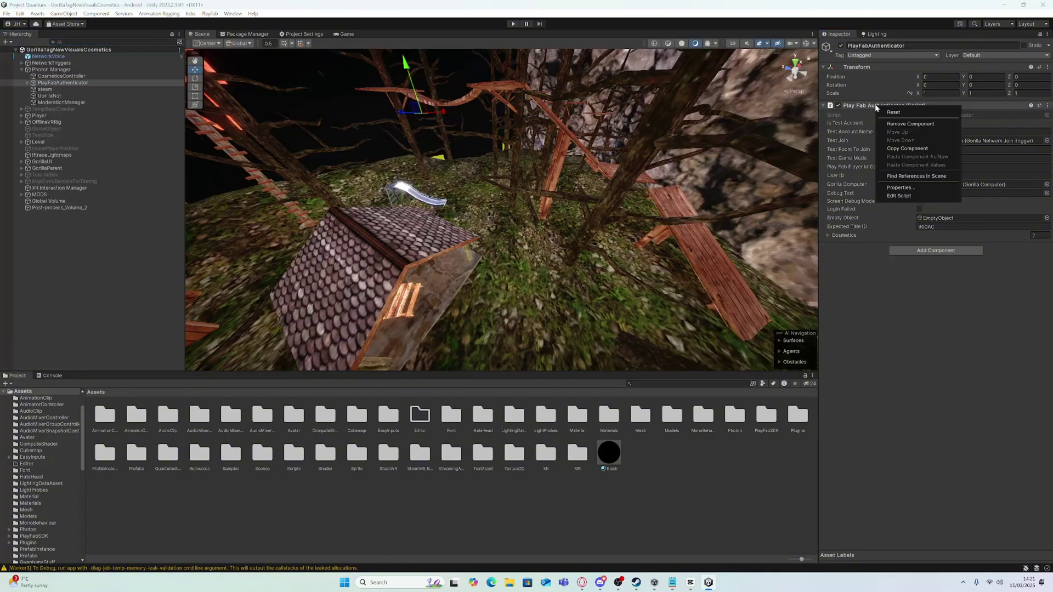
{"action": "left_click", "coordinate": [899, 196]}
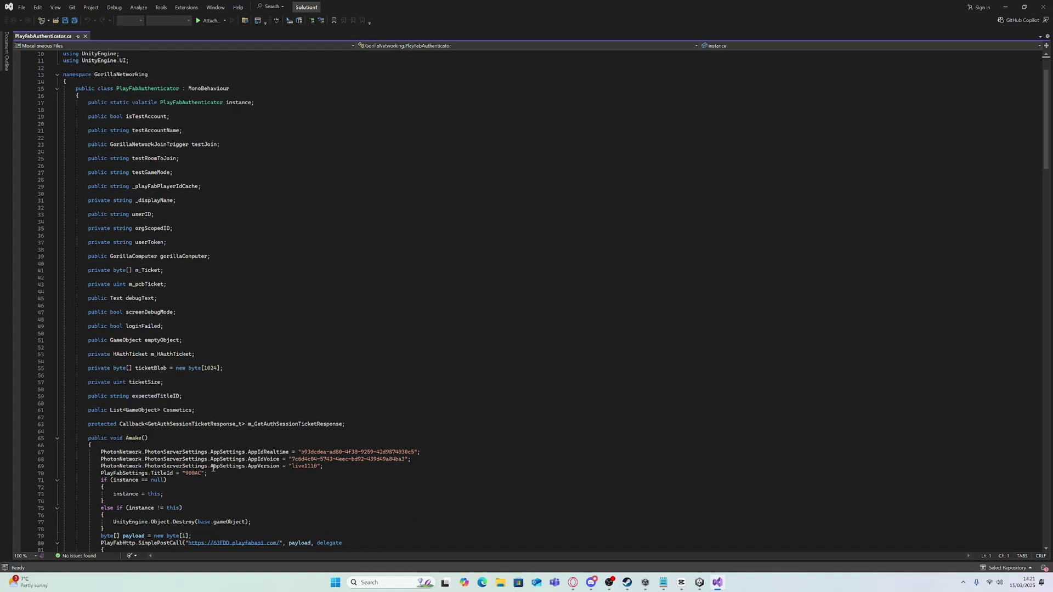
Replace the old title ID on line 70 and in the line-80 URL with the new one
{"action": "double_click", "coordinate": [193, 474]}
{"action": "type", "text": "8D33A"}
{"action": "scroll", "coordinate": [230, 476], "scroll_direction": "down", "scroll_amount": 3}
{"action": "double_click", "coordinate": [222, 481]}
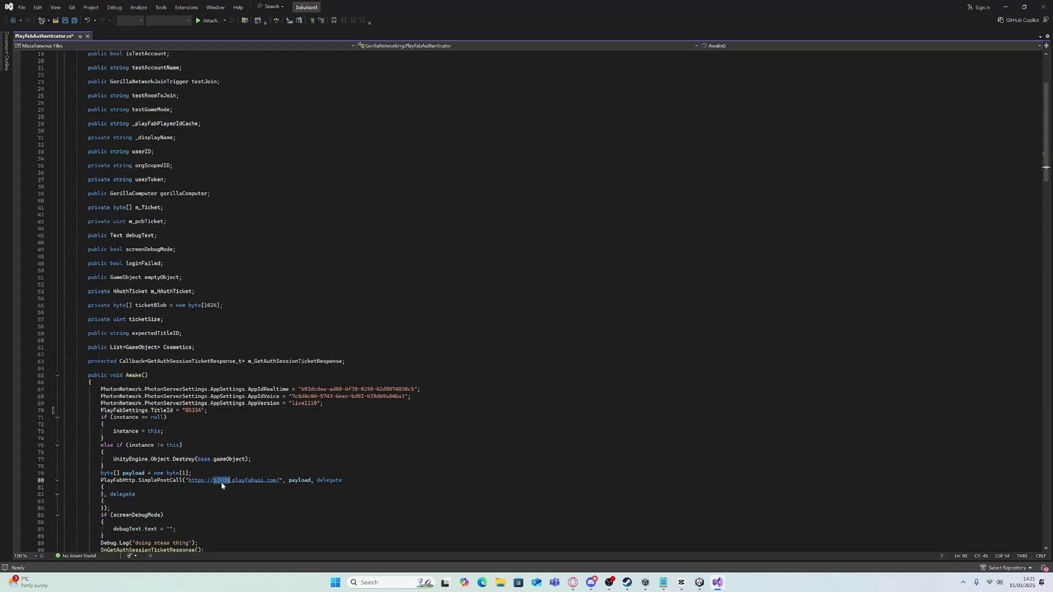
{"action": "type", "text": "8D33A"}
Delete the Application.Quit() call, leaving an empty line in the if block
{"action": "scroll", "coordinate": [397, 451], "scroll_direction": "down", "scroll_amount": 8}
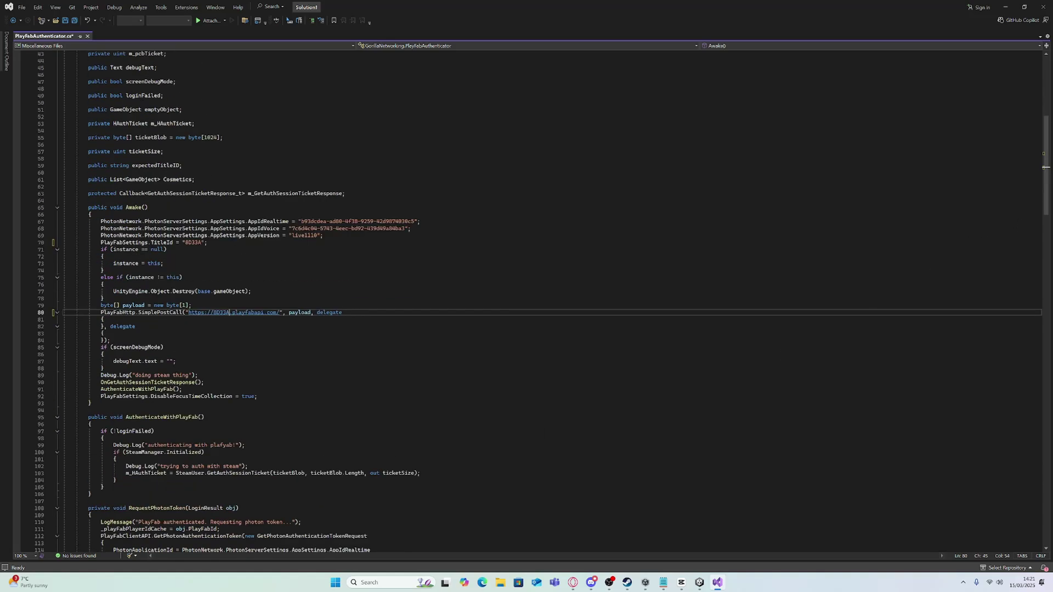
{"action": "scroll", "coordinate": [1022, 360], "scroll_direction": "down", "scroll_amount": 20}
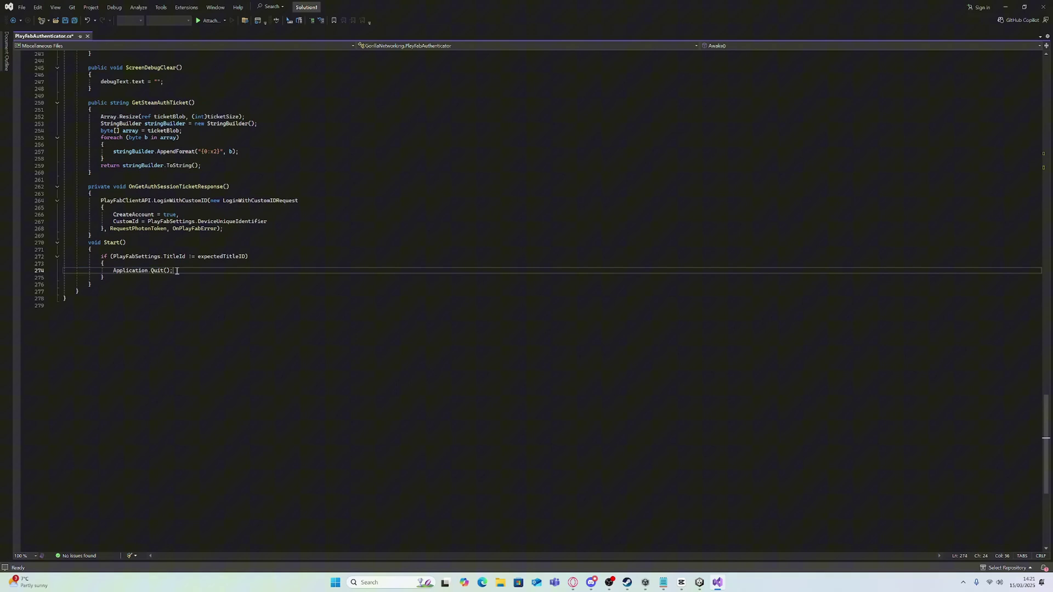
{"action": "left_click_drag", "start_coordinate": [177, 270], "coordinate": [15, 269]}
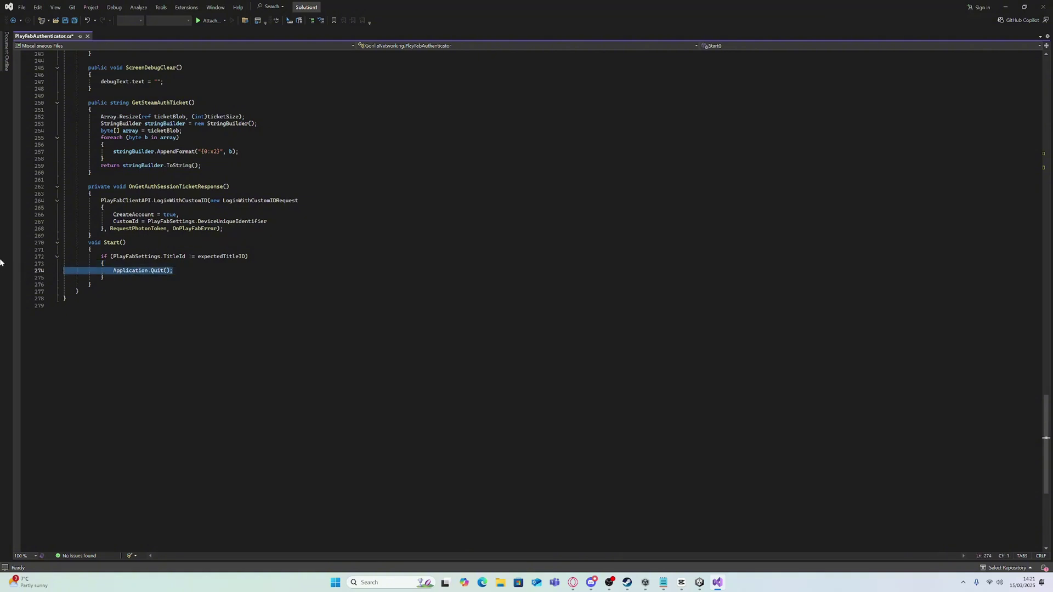
{"action": "key", "text": "BackSpace"}
{"action": "key", "text": "BackSpace"}
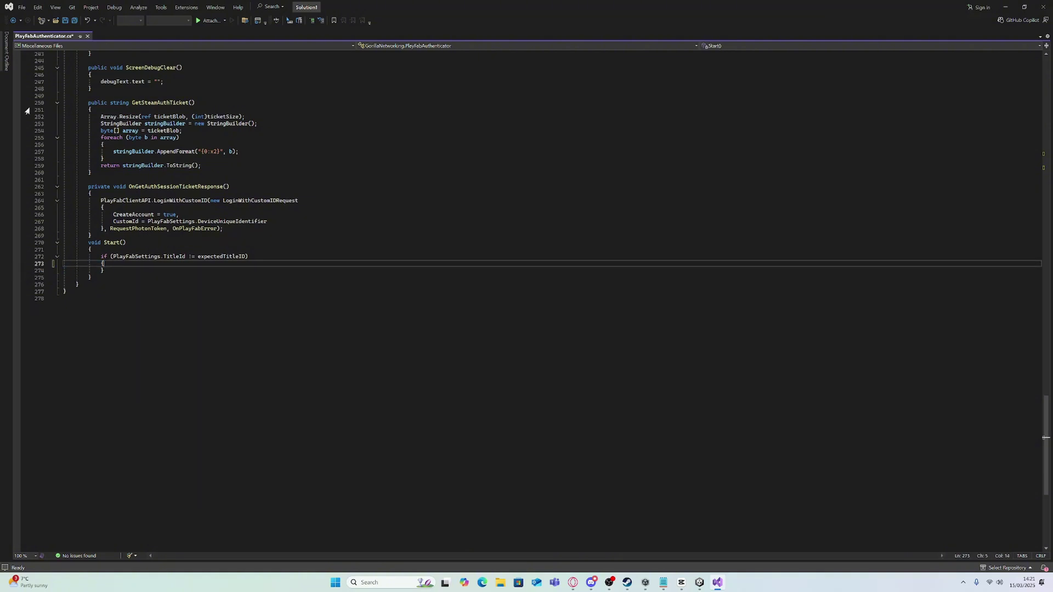
{"action": "key", "text": "Return"}
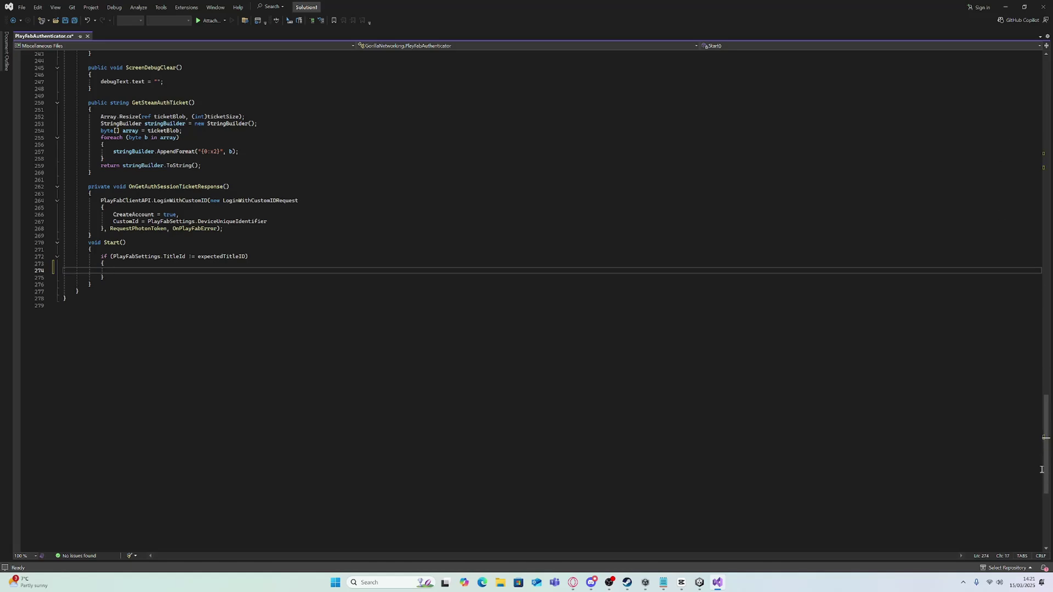
Change the AppVersion string from live1110 to live1112, undoing the accidental line split
{"action": "left_click_drag", "start_coordinate": [1045, 469], "coordinate": [1022, 157]}
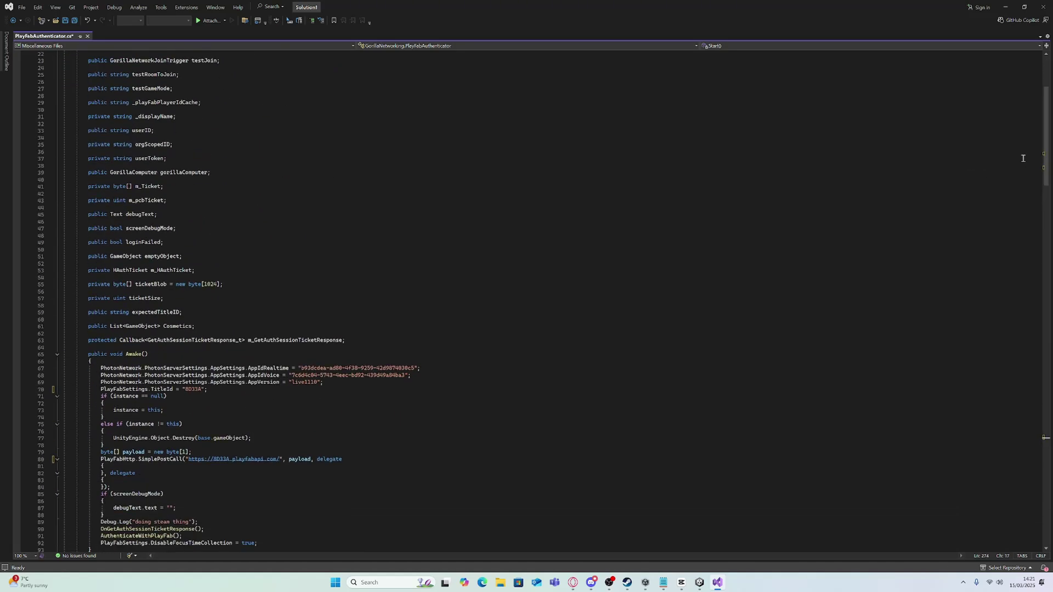
{"action": "double_click", "coordinate": [310, 382]}
{"action": "type", "text": "l"}
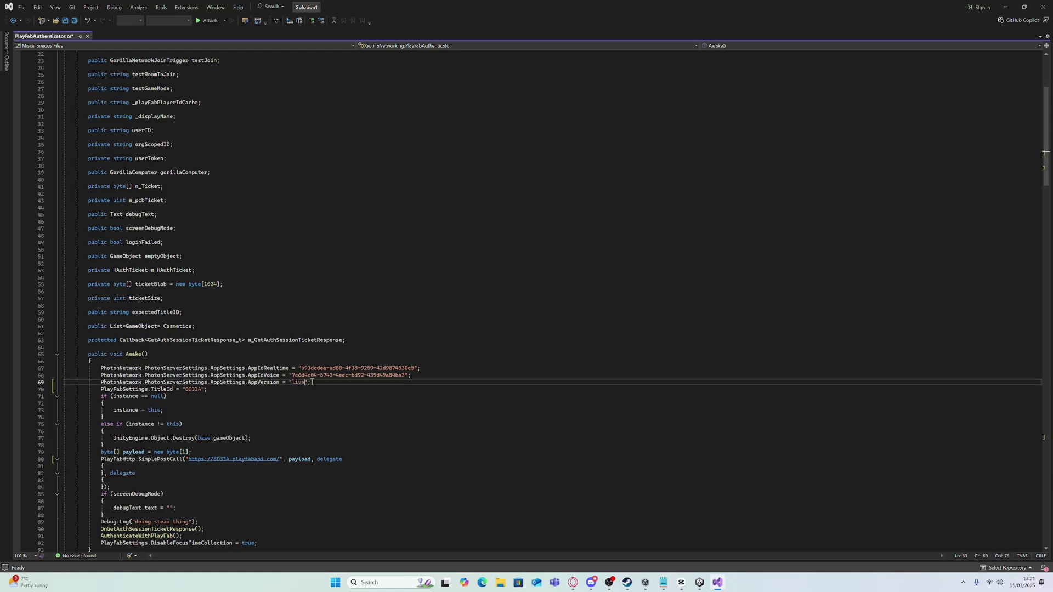
{"action": "type", "text": "ive1112"}
{"action": "key", "text": "Return"}
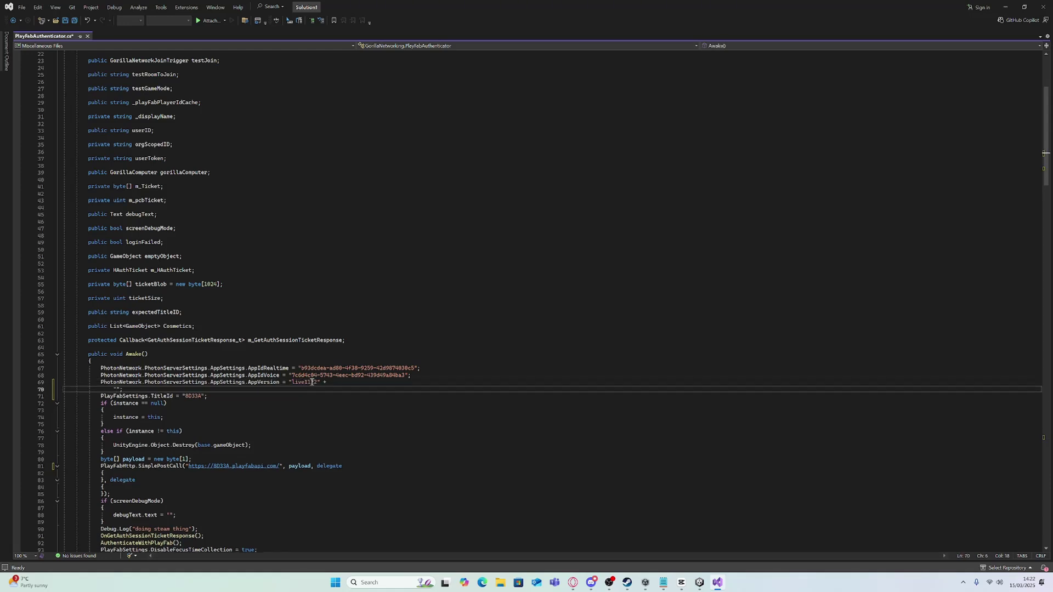
{"action": "key", "text": "ctrl+z"}
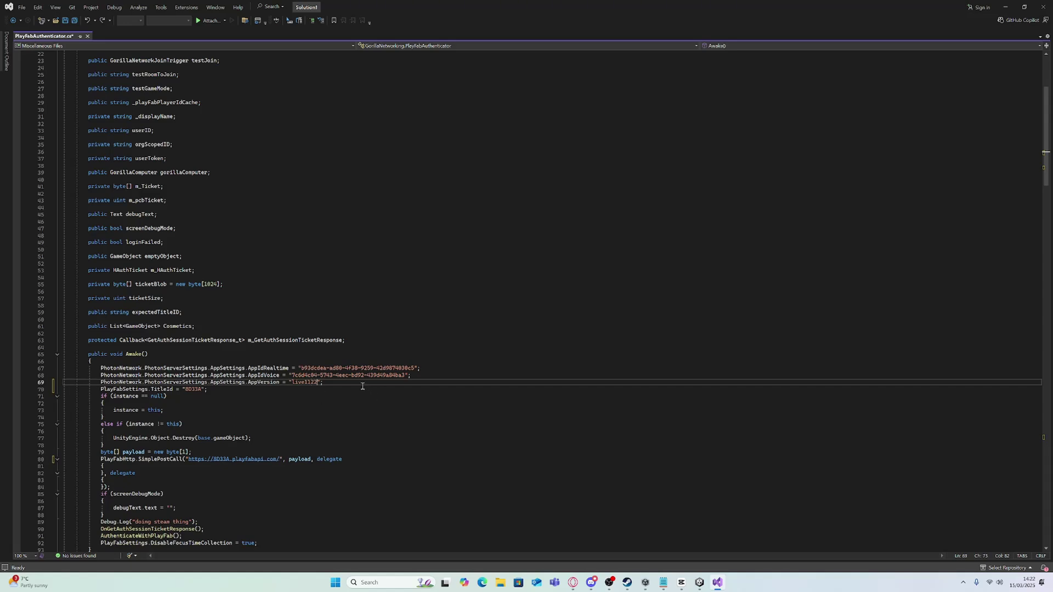
Paste the PlayFab Photon Chat App ID over the AppIdVoice GUID in the script
{"action": "left_click", "coordinate": [573, 583]}
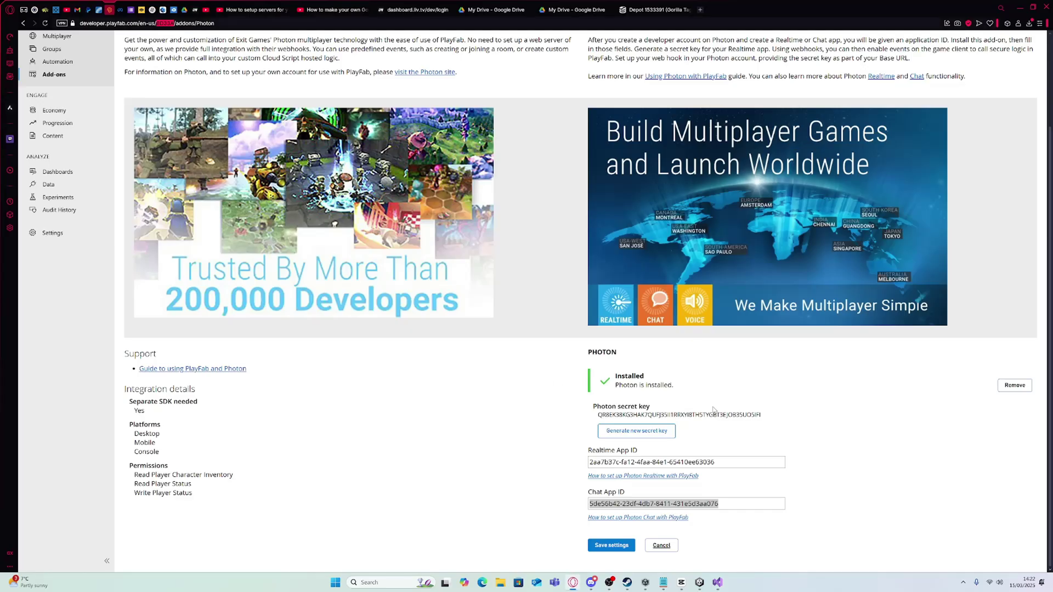
{"action": "left_click", "coordinate": [712, 506]}
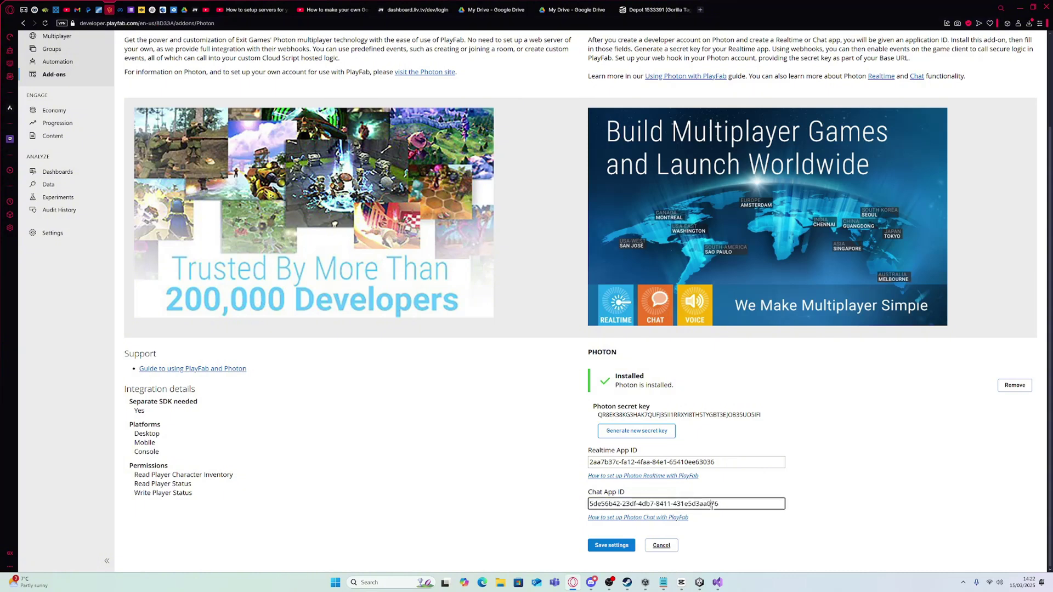
{"action": "left_click_drag", "start_coordinate": [722, 505], "coordinate": [576, 497]}
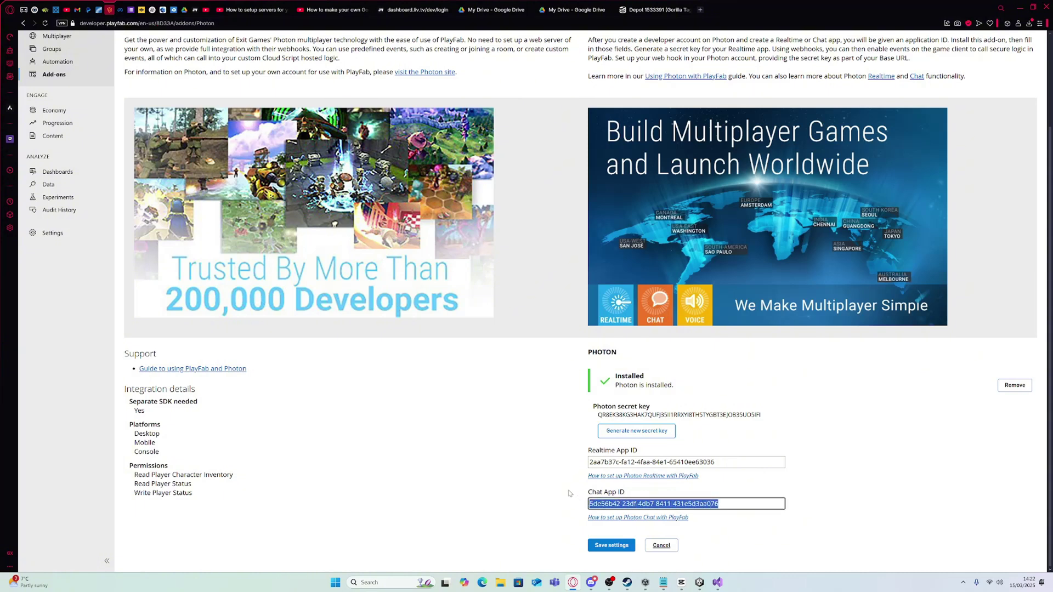
{"action": "left_click", "coordinate": [717, 583]}
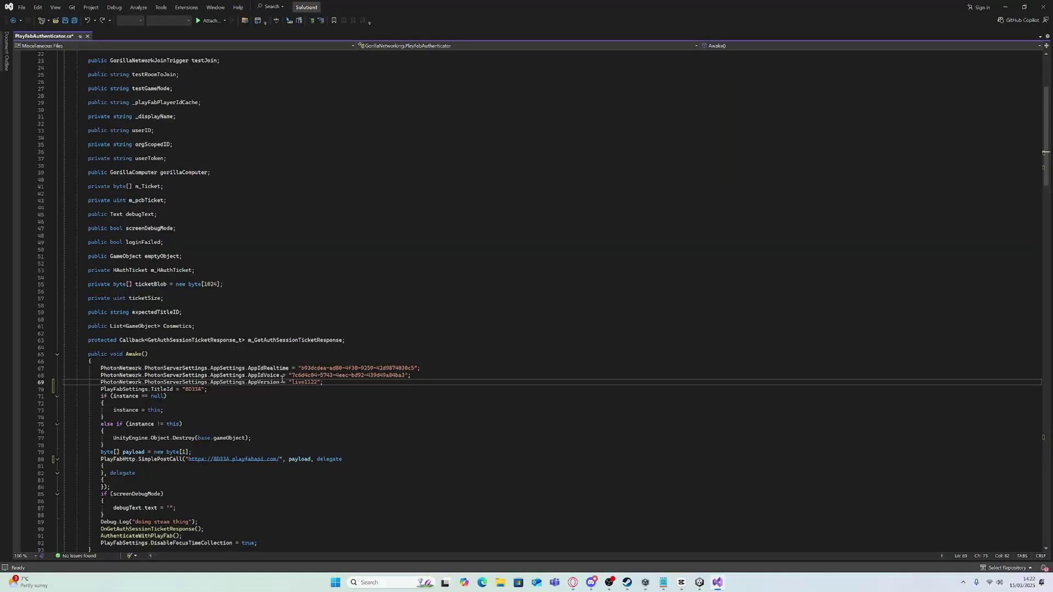
{"action": "left_click_drag", "start_coordinate": [290, 375], "coordinate": [399, 379]}
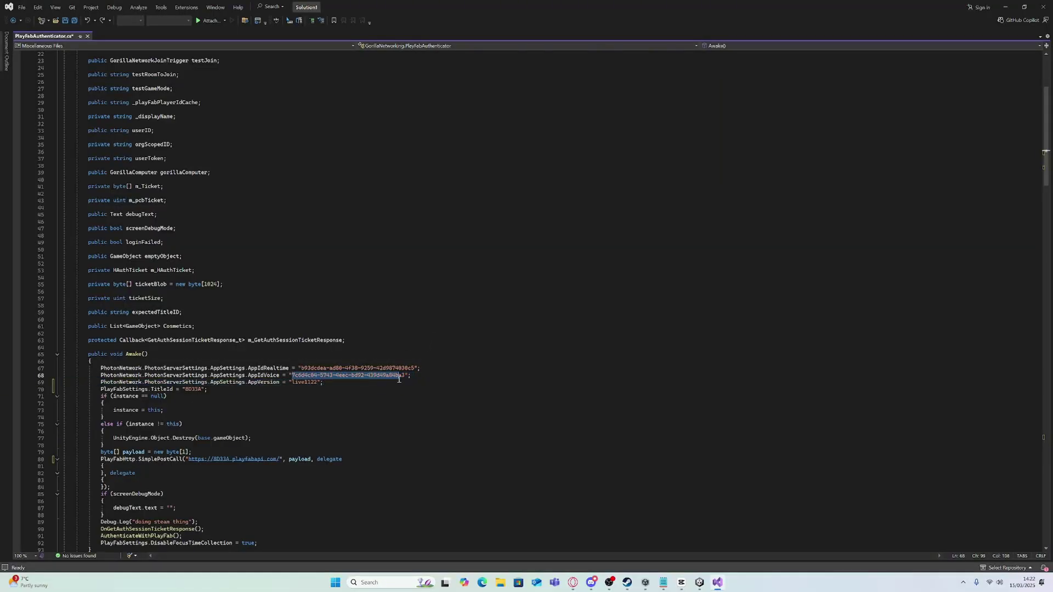
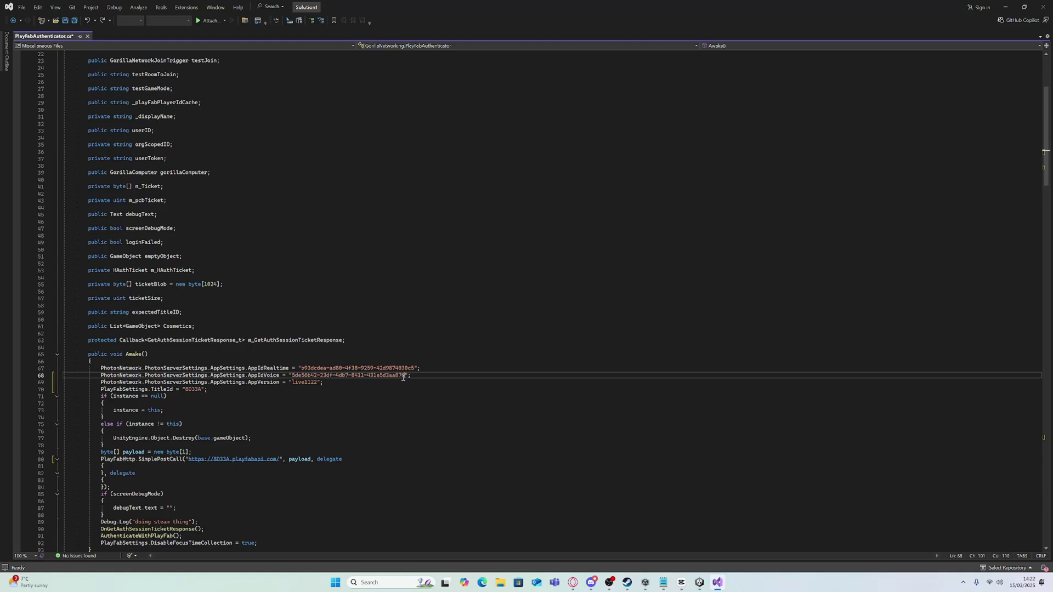
Replace the AppIdRealtime GUID with the Realtime App ID, then close Visual Studio and return to Unity
{"action": "left_click", "coordinate": [573, 582]}
{"action": "left_click_drag", "start_coordinate": [733, 462], "coordinate": [520, 468]}
{"action": "key", "text": "ctrl+c"}
{"action": "left_click", "coordinate": [718, 582]}
{"action": "left_click_drag", "start_coordinate": [415, 367], "coordinate": [304, 367]}
{"action": "key", "text": "ctrl+v"}
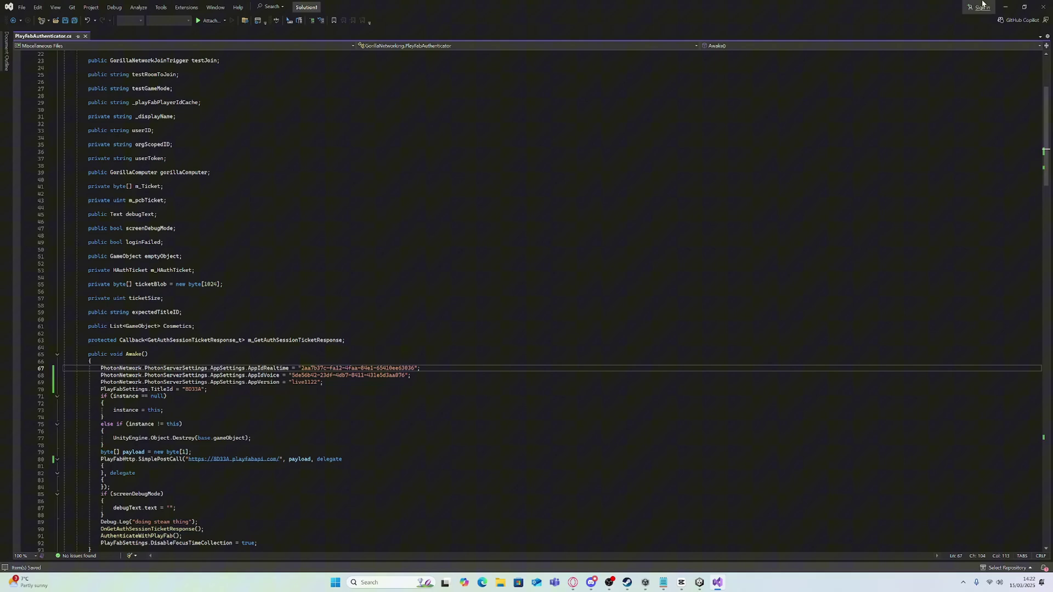
{"action": "left_click", "coordinate": [1023, 7]}
{"action": "left_click", "coordinate": [513, 8]}
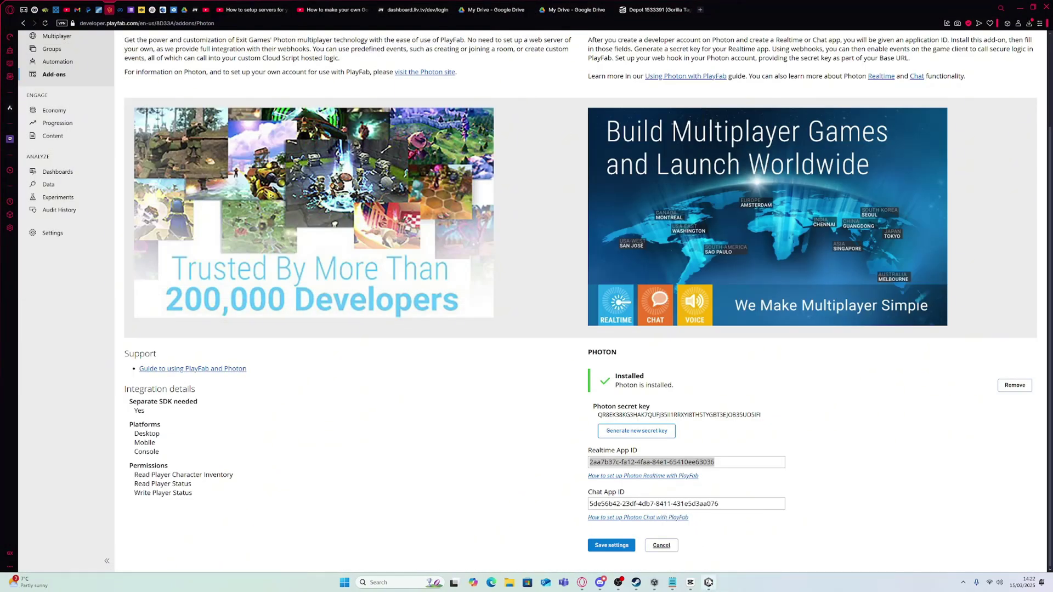
{"action": "left_click", "coordinate": [710, 582]}
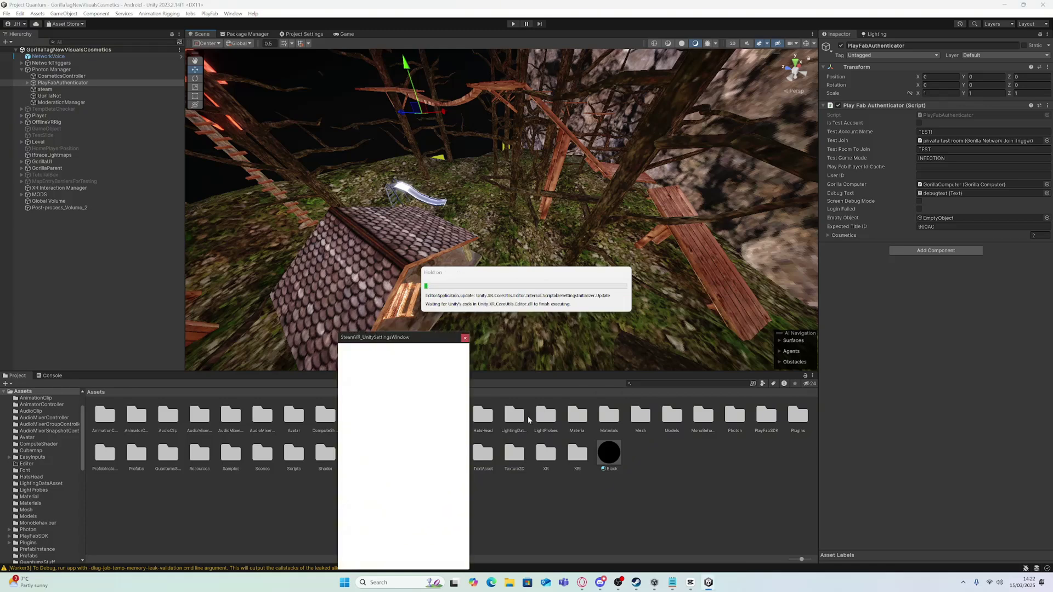
Dismiss the SteamVR prompt, clear the Console, collapse Photon Manager, and enter Play mode
{"action": "left_click", "coordinate": [464, 339]}
{"action": "left_click", "coordinate": [49, 375]}
{"action": "left_click", "coordinate": [11, 383]}
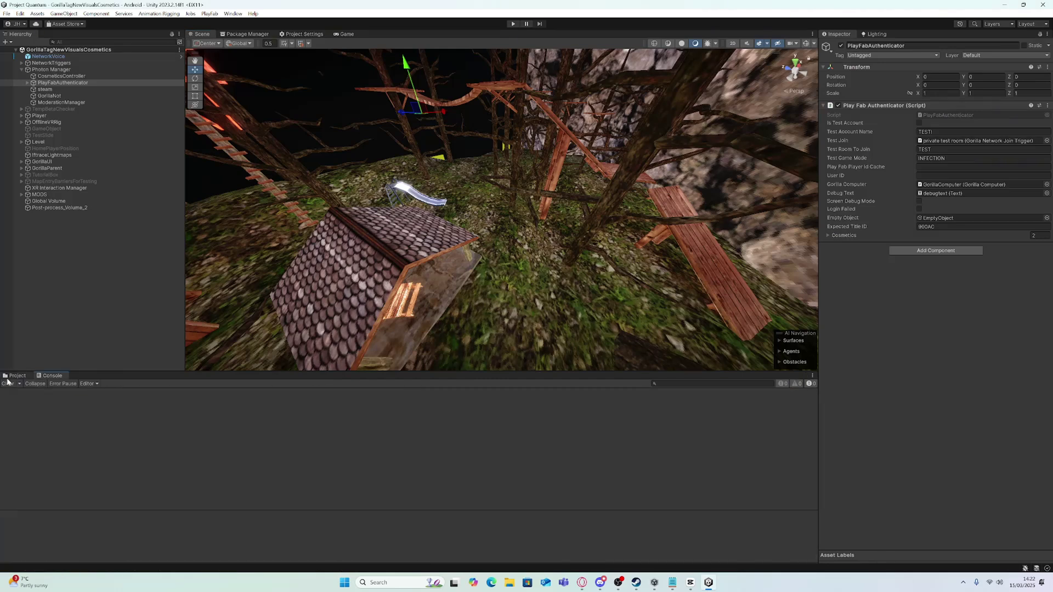
{"action": "left_click", "coordinate": [17, 376]}
{"action": "left_click", "coordinate": [55, 268]}
{"action": "left_click", "coordinate": [22, 70]}
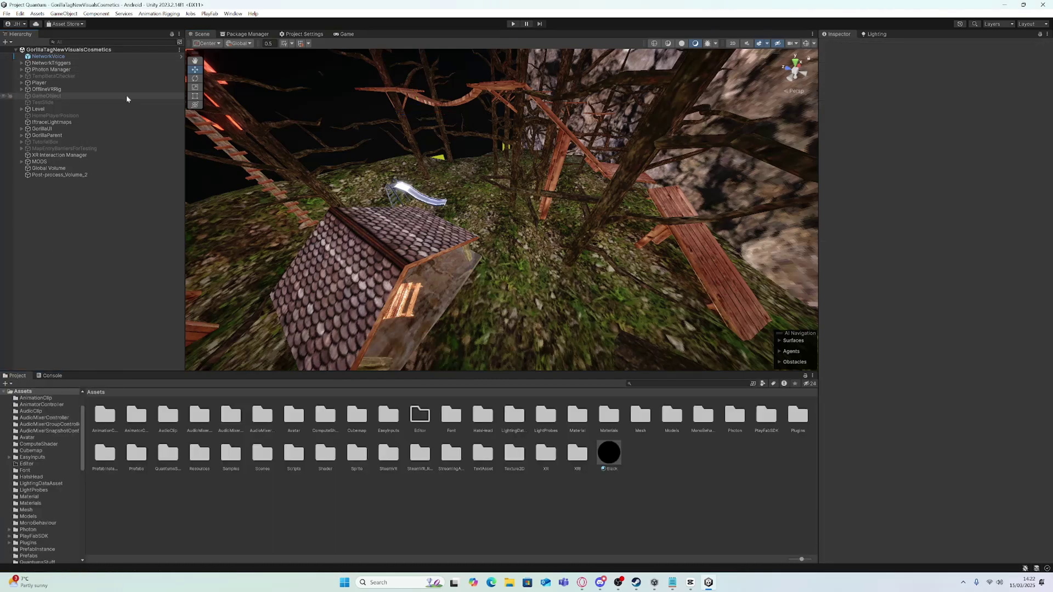
{"action": "right_click_drag", "start_coordinate": [320, 244], "coordinate": [417, 164]}
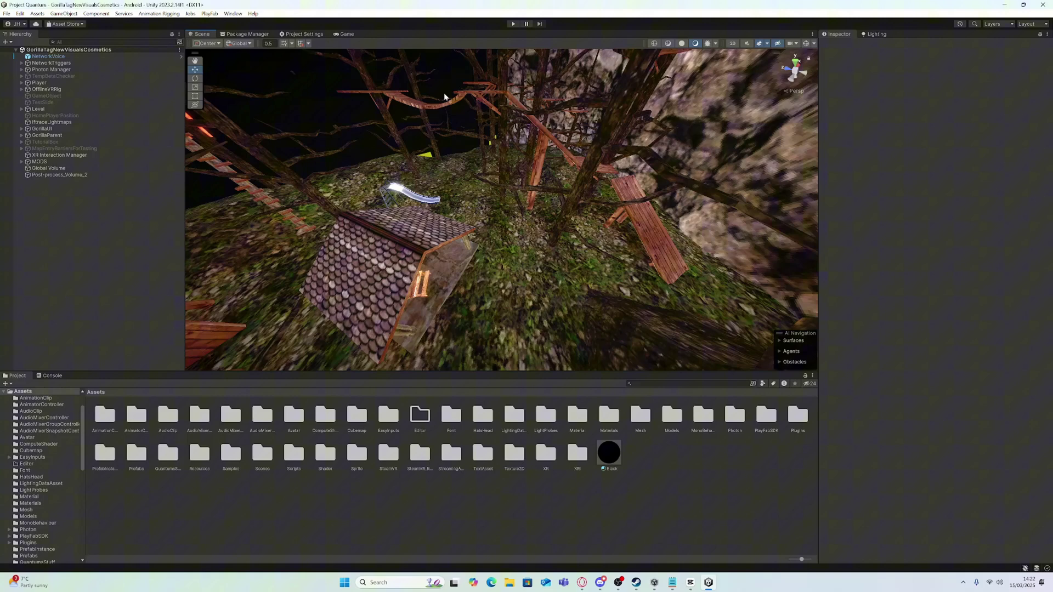
{"action": "left_click", "coordinate": [513, 23]}
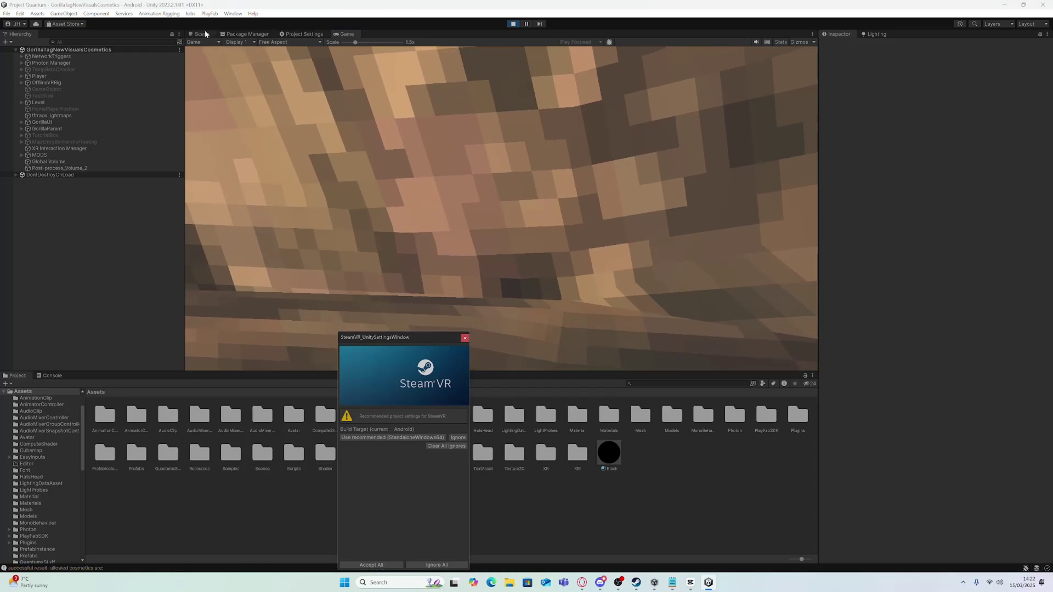
In the Scene view, expand Player > GorillaPlayer > TurnParent and raise the Main Camera slightly
{"action": "left_click", "coordinate": [200, 34]}
{"action": "left_click", "coordinate": [465, 338]}
{"action": "right_click_drag", "start_coordinate": [445, 327], "coordinate": [540, 271]}
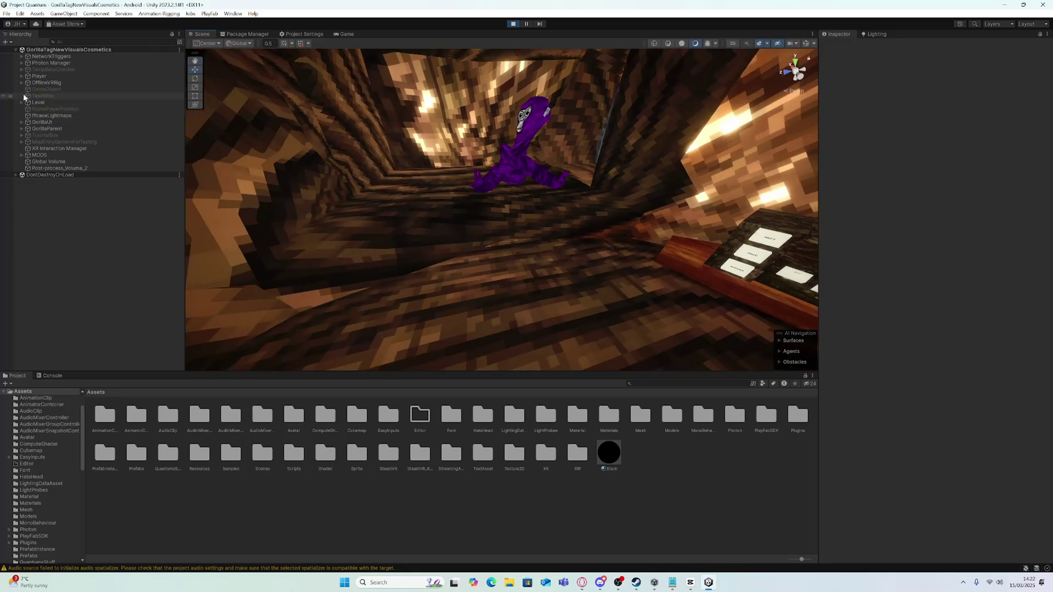
{"action": "left_click", "coordinate": [20, 76]}
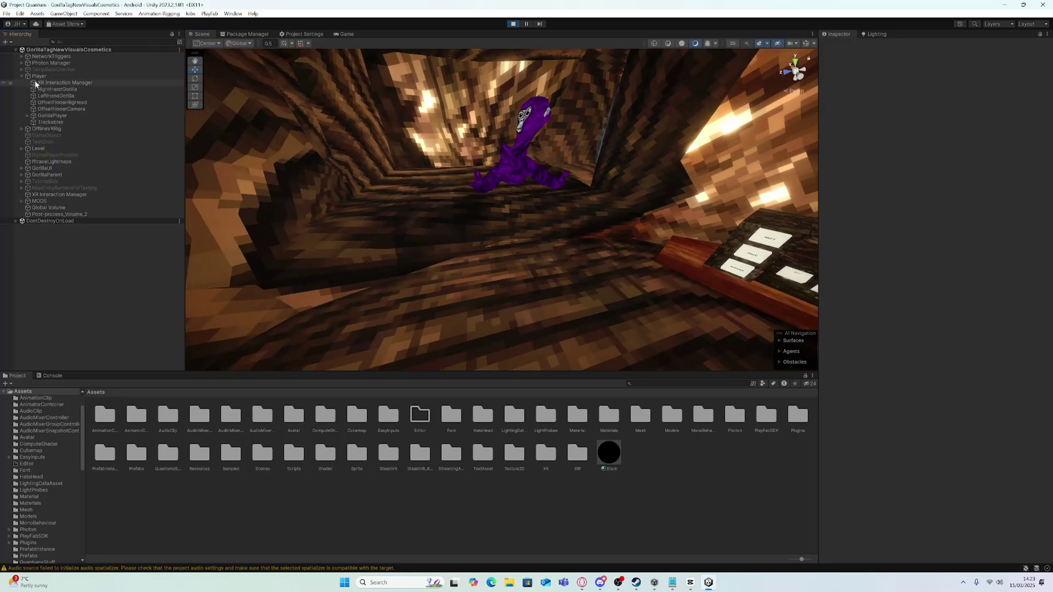
{"action": "left_click", "coordinate": [26, 115]}
{"action": "left_click", "coordinate": [33, 122]}
{"action": "left_click", "coordinate": [63, 128]}
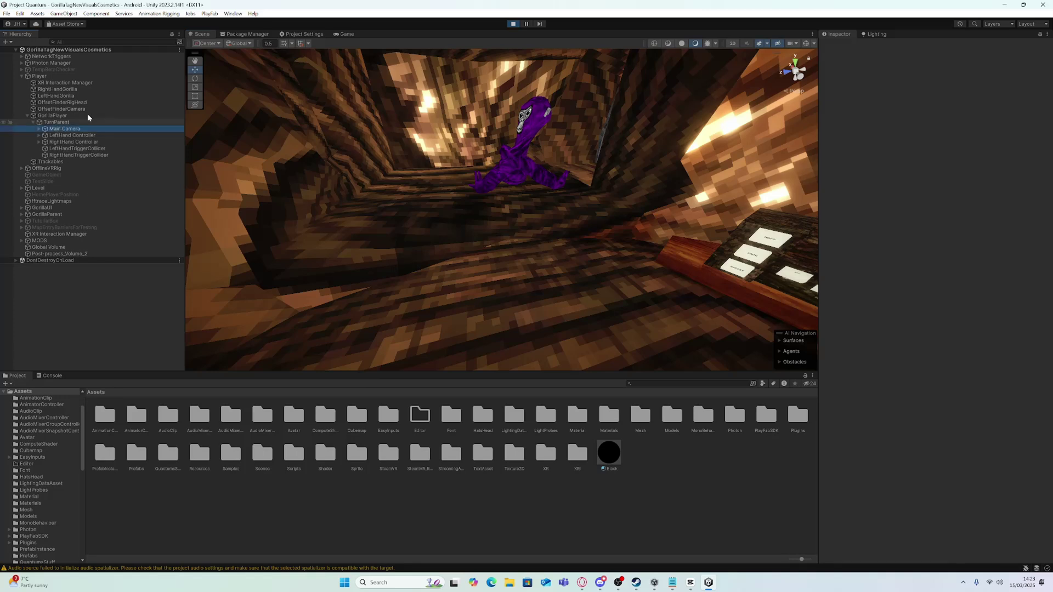
{"action": "left_click_drag", "start_coordinate": [500, 122], "coordinate": [517, 73]}
Move GorillaPlayer into the computer room, then stop Play mode
{"action": "double_click", "coordinate": [69, 116]}
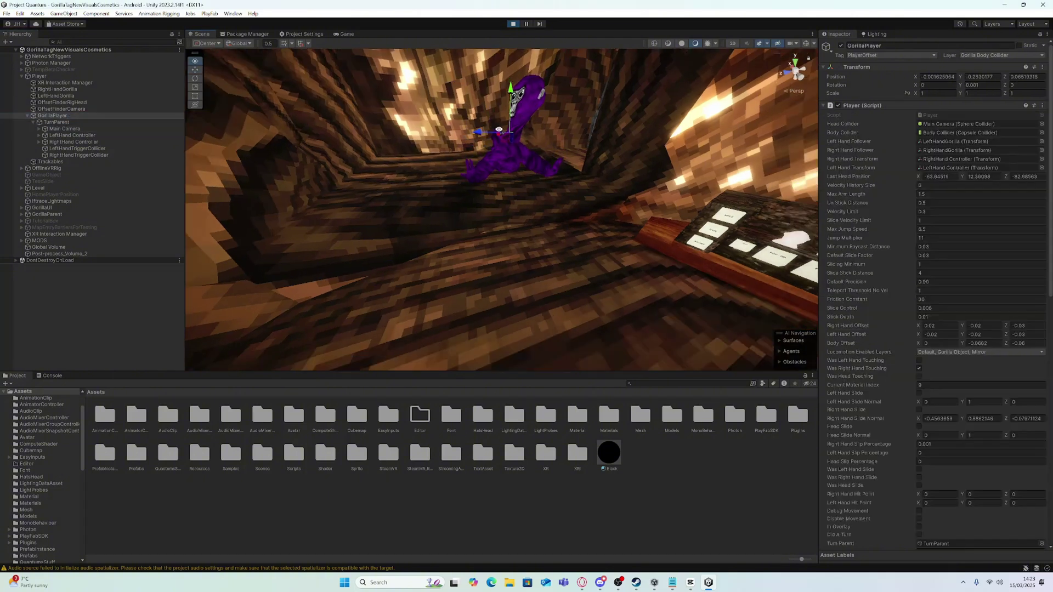
{"action": "left_click_drag", "start_coordinate": [533, 169], "coordinate": [503, 95]}
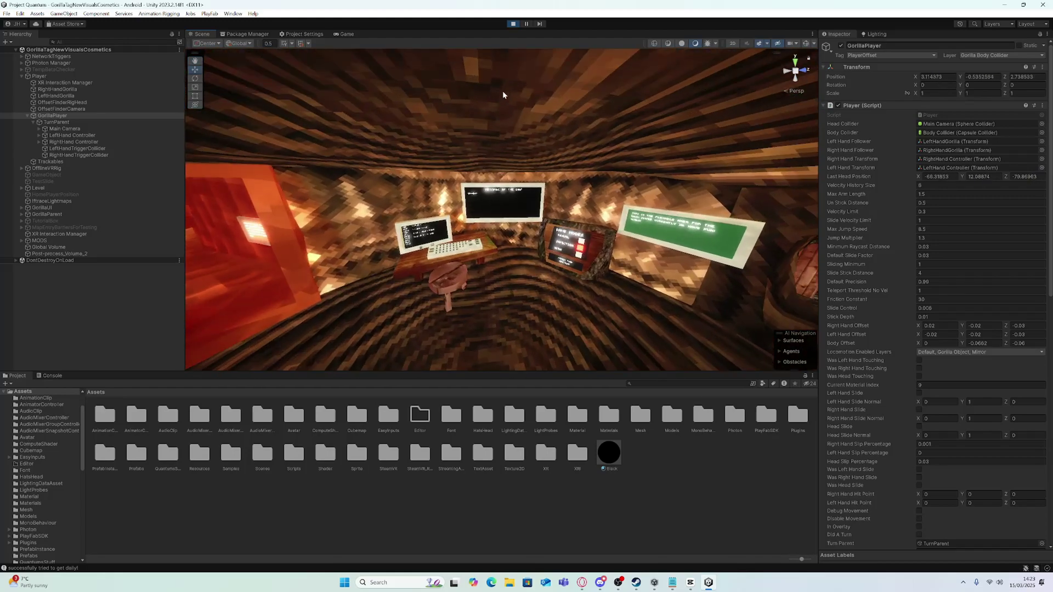
{"action": "left_click", "coordinate": [514, 24]}
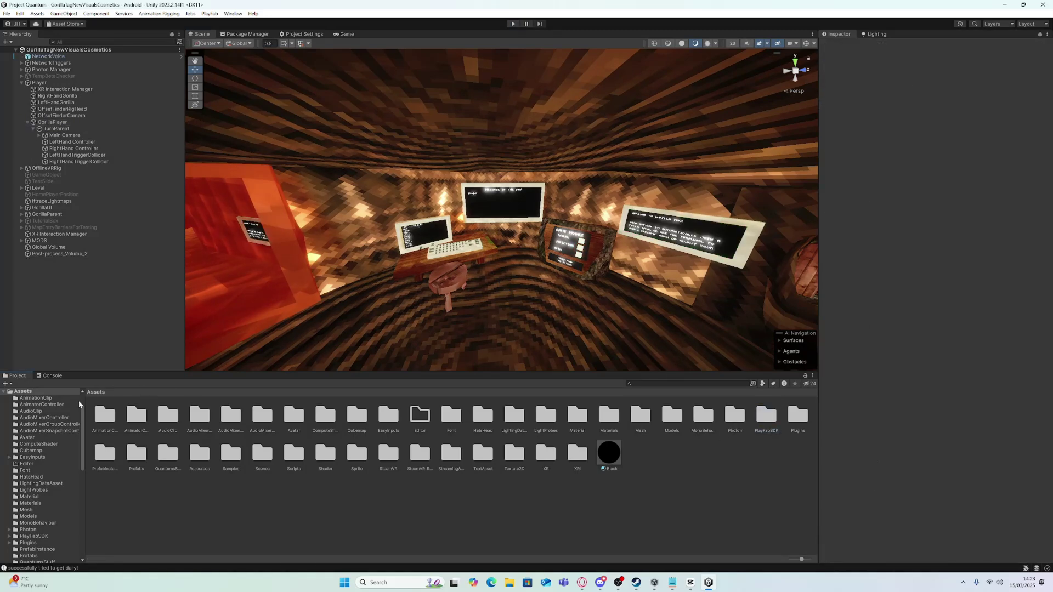
Clear the Console and add a Directional Light from the Hierarchy's Light menu
{"action": "left_click", "coordinate": [52, 376]}
{"action": "left_click", "coordinate": [12, 383]}
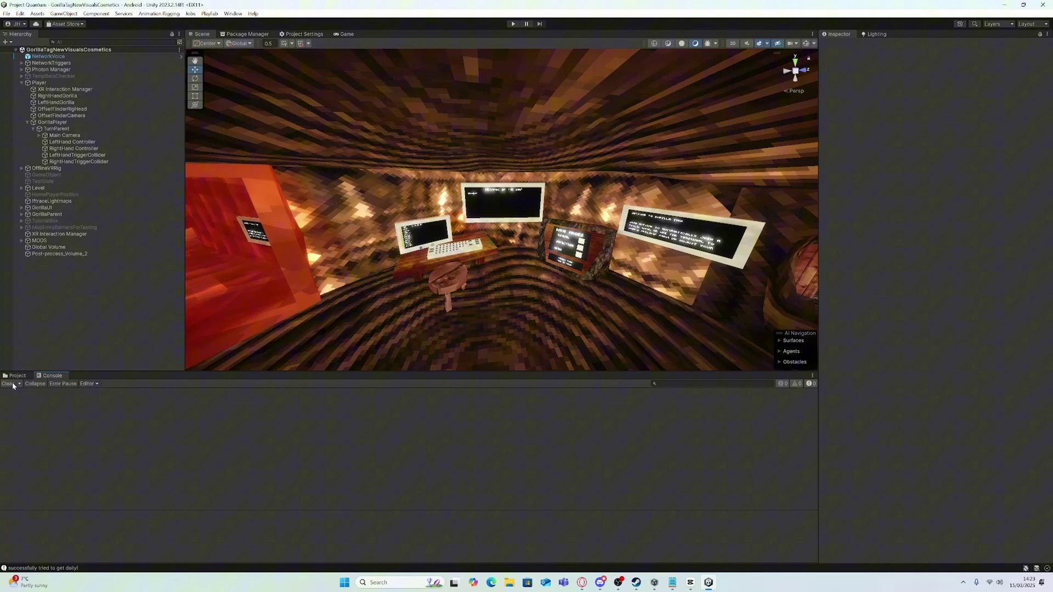
{"action": "left_click", "coordinate": [17, 375]}
{"action": "right_click_drag", "start_coordinate": [601, 188], "coordinate": [90, 300]}
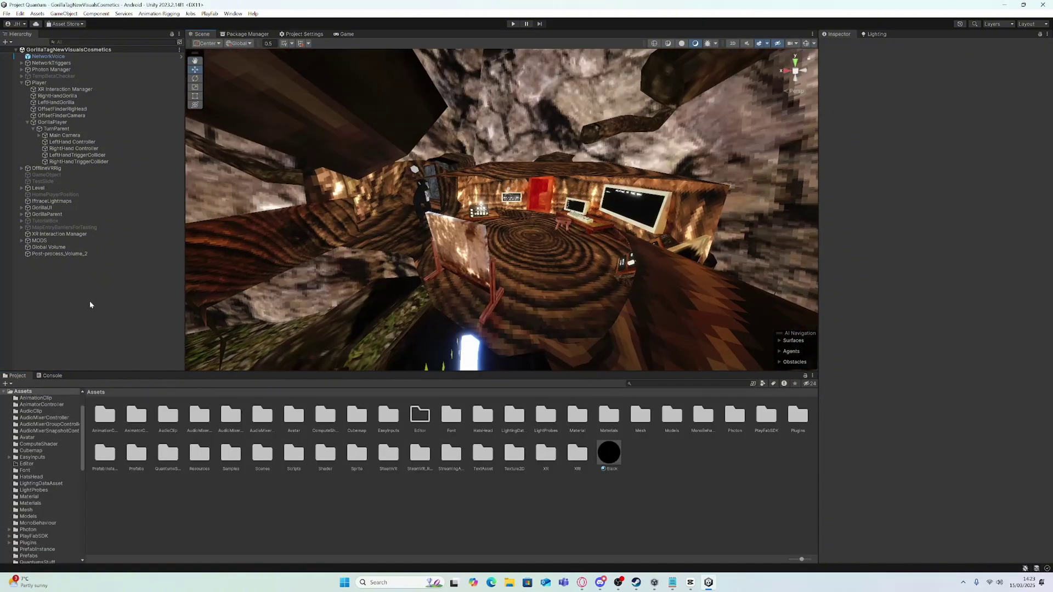
{"action": "right_click", "coordinate": [85, 306]}
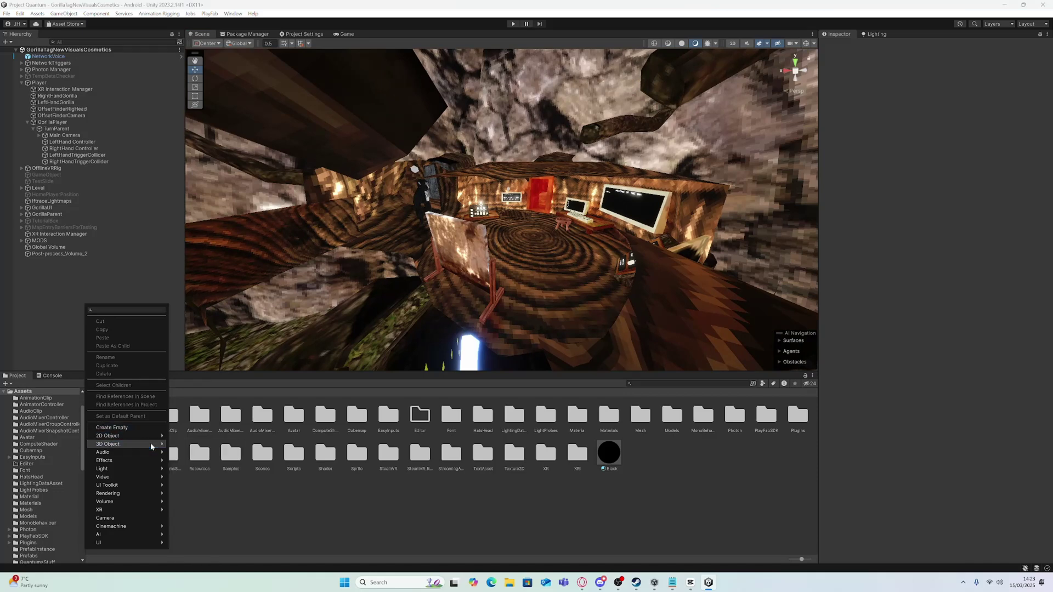
{"action": "mouse_move", "coordinate": [131, 470]}
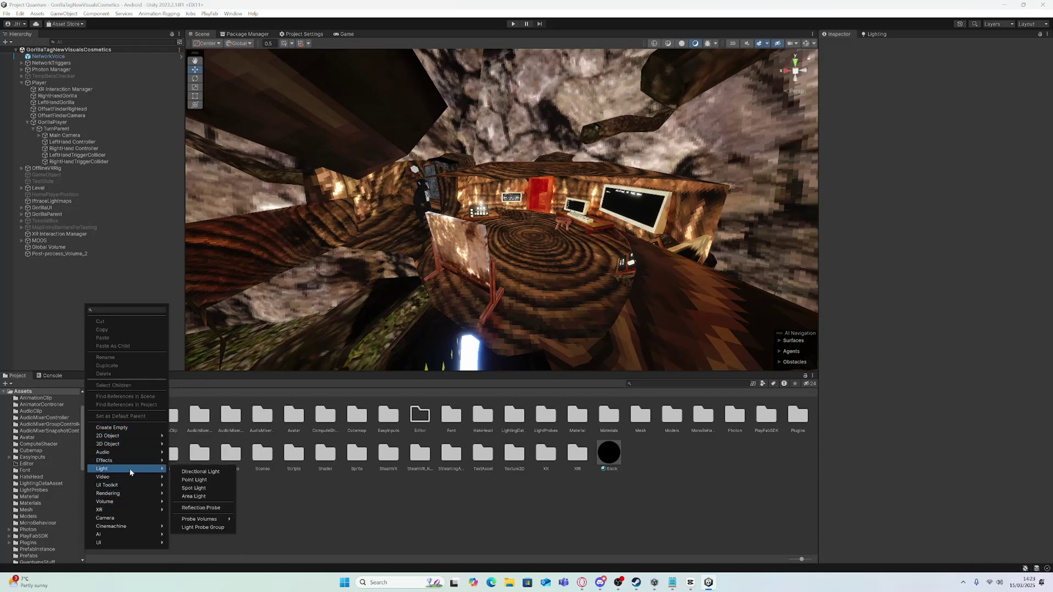
{"action": "left_click", "coordinate": [184, 471]}
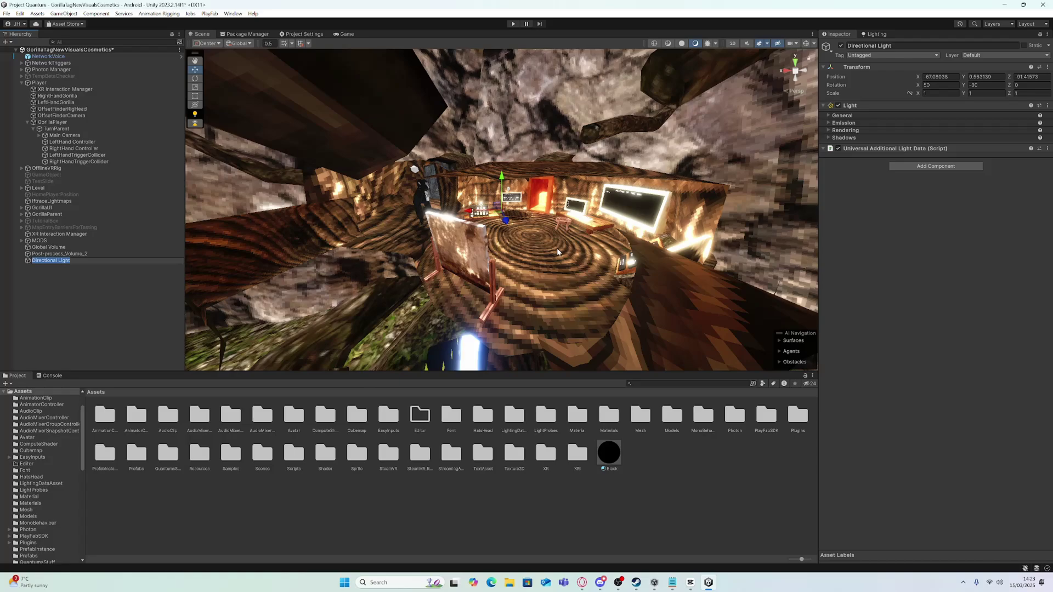
Delete the Directional Light again and save the scene
{"action": "left_click_drag", "start_coordinate": [553, 194], "coordinate": [474, 291], "text": "alt"}
{"action": "key", "text": "Delete"}
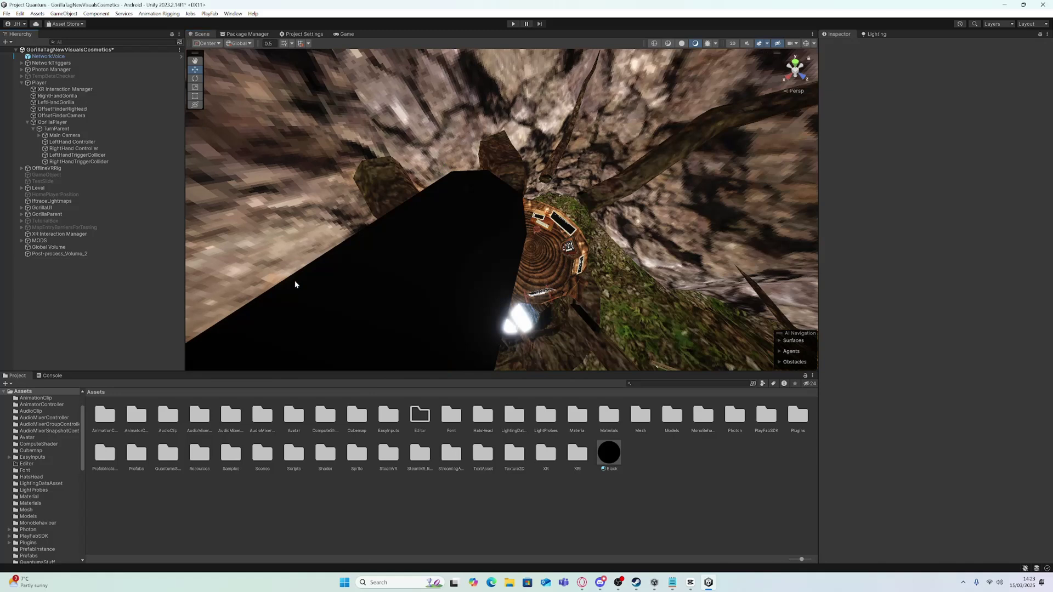
{"action": "key", "text": "ctrl+s"}
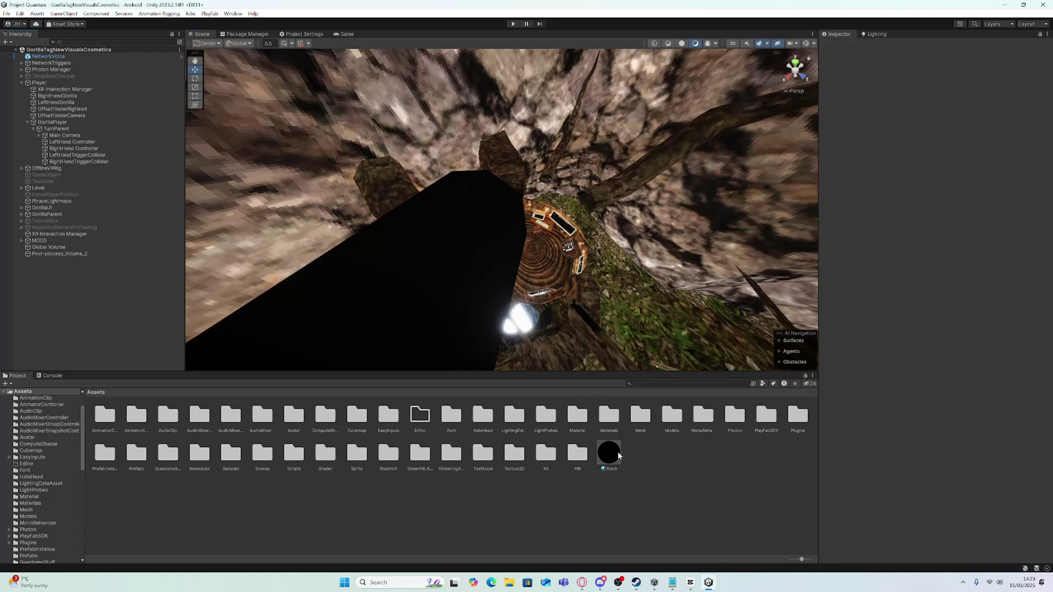